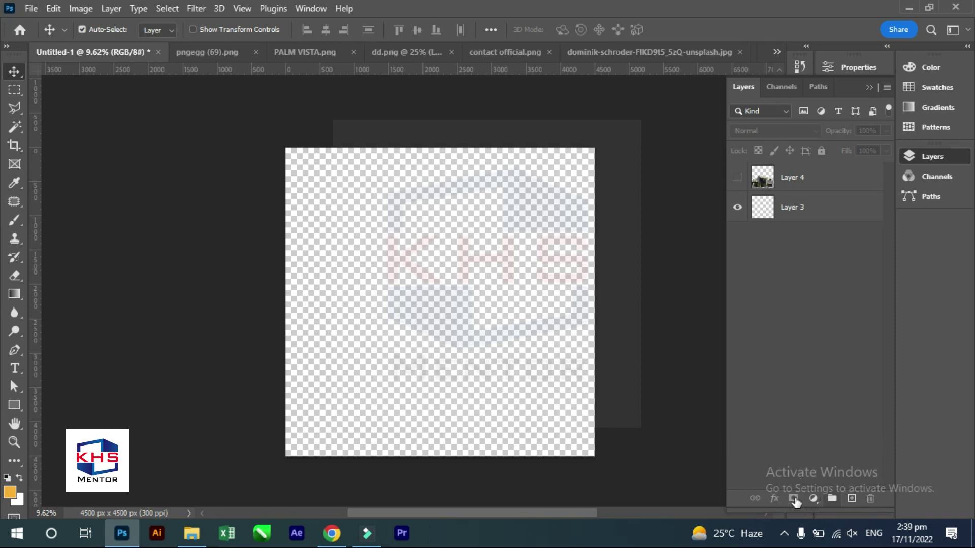
# Show Layer 4's house cutout, close the pngegg and contact official images, and bring up dd.png.
pyautogui.click(737, 177)
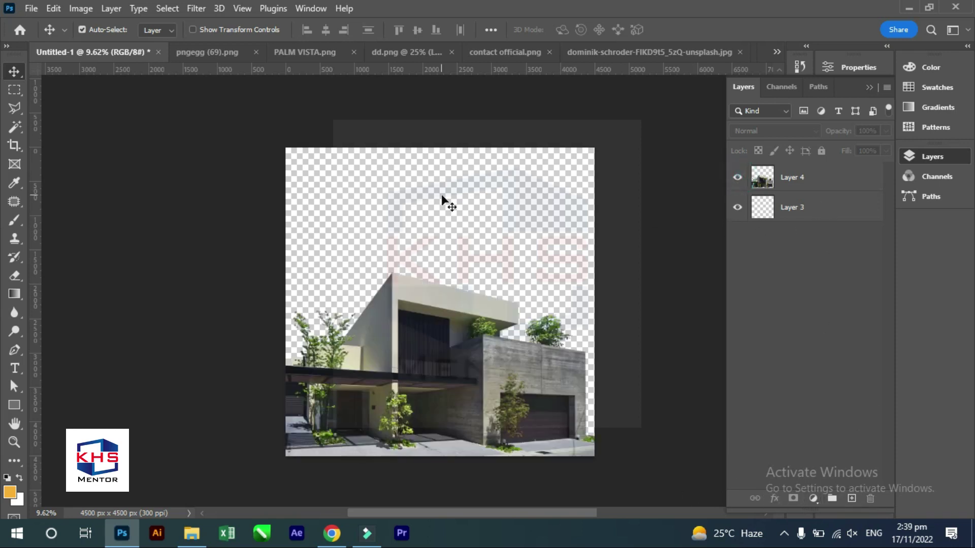
pyautogui.click(207, 52)
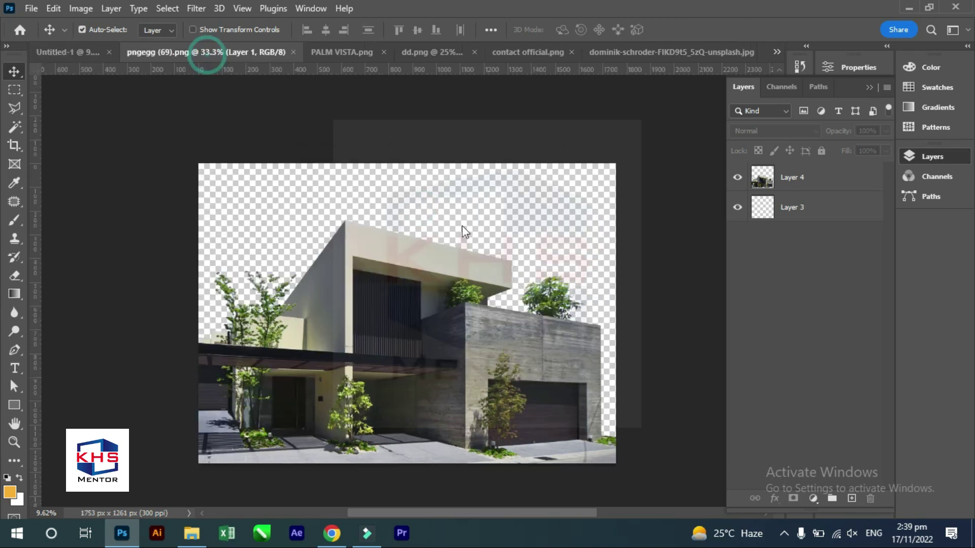
pyautogui.click(293, 52)
pyautogui.click(236, 52)
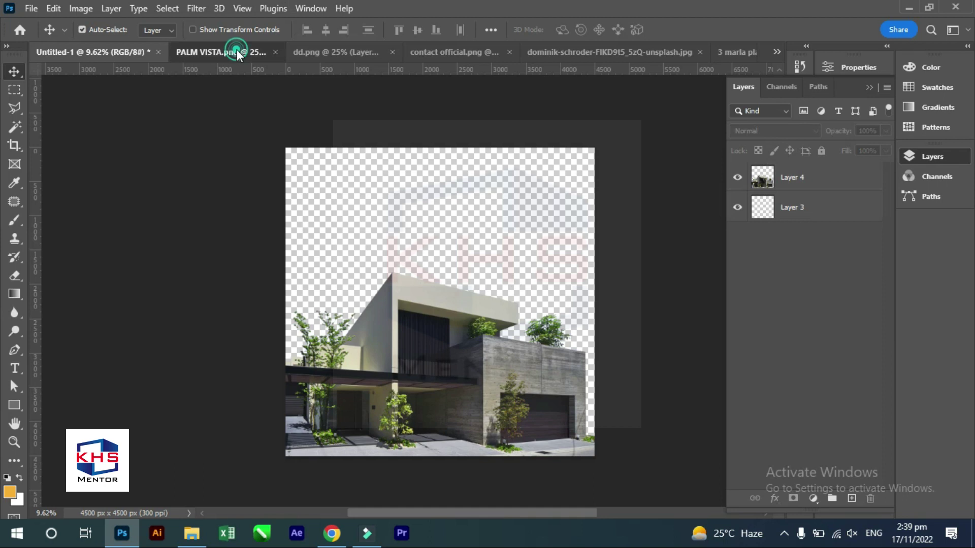
pyautogui.click(353, 52)
pyautogui.click(522, 52)
# Copy the clouds photo into Untitled-1 and stretch it to cover the whole canvas.
pyautogui.click(557, 50)
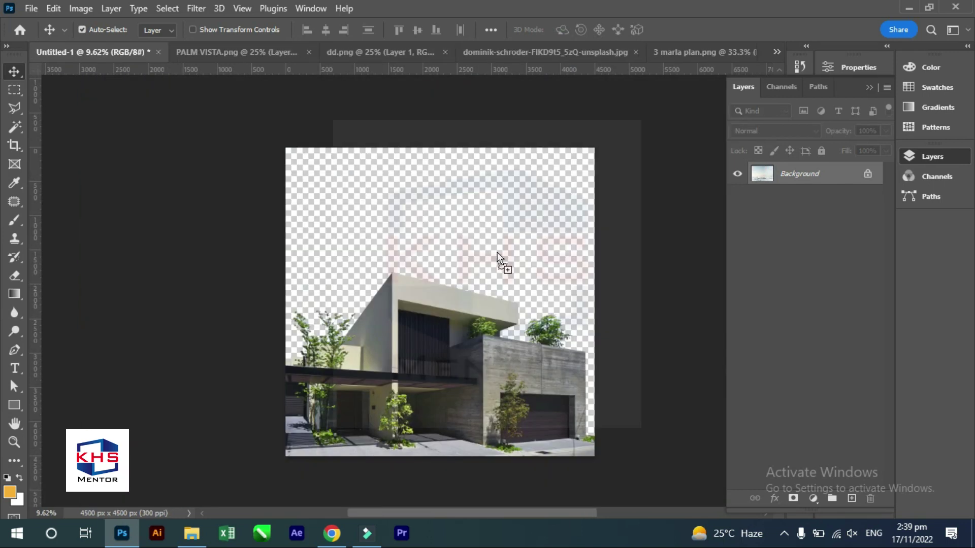
pyautogui.moveTo(98, 52); pyautogui.dragTo(473, 235)
pyautogui.moveTo(531, 244)
pyautogui.mouseDown()
pyautogui.moveTo(518, 304)
pyautogui.moveTo(526, 329)
pyautogui.mouseUp()
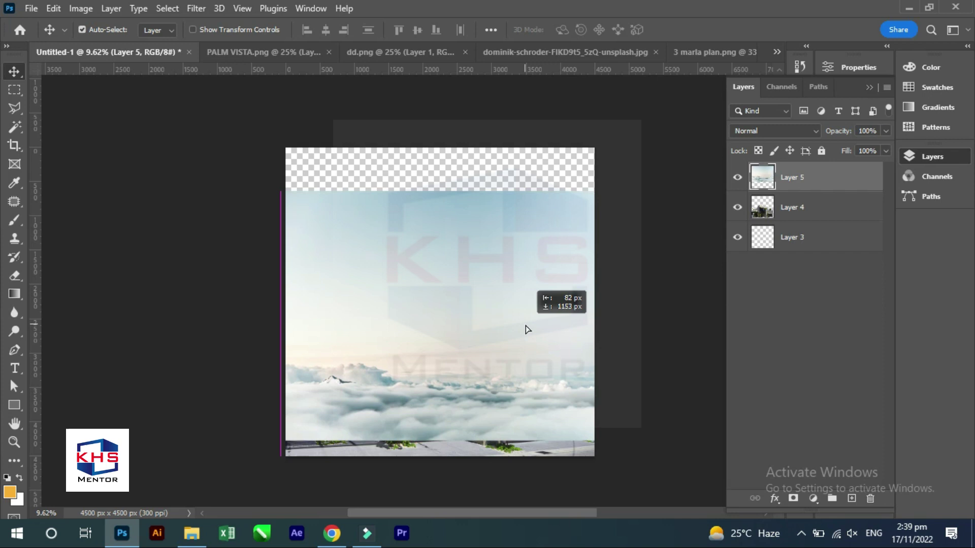
pyautogui.hotkey('ctrl', 't')
pyautogui.keyDown('alt'); pyautogui.moveTo(655, 316); pyautogui.dragTo(704, 316); pyautogui.keyUp('alt')
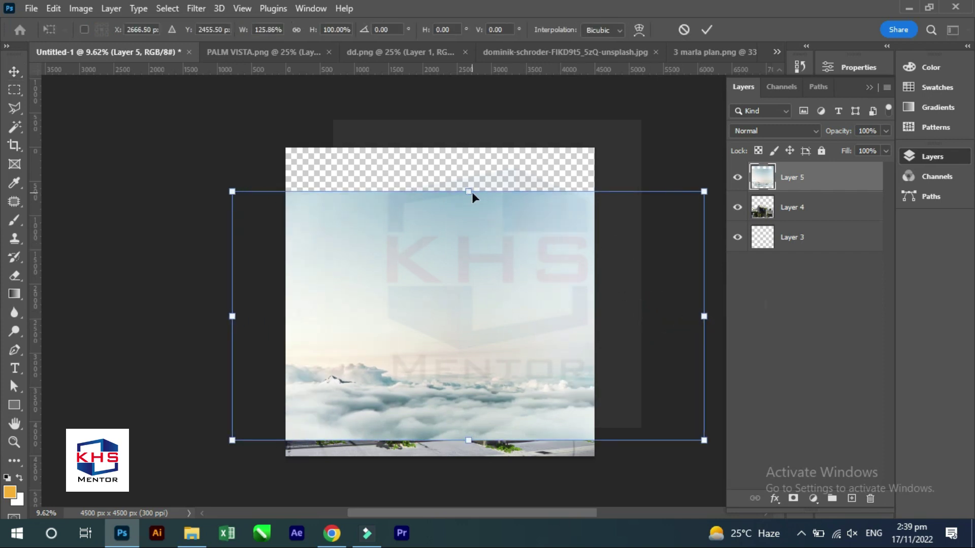
pyautogui.moveTo(468, 191); pyautogui.dragTo(476, 123)
pyautogui.press('Return')
# Send the clouds layer behind the house layers as the sky.
pyautogui.hotkey('ctrl', 'shift', '[')
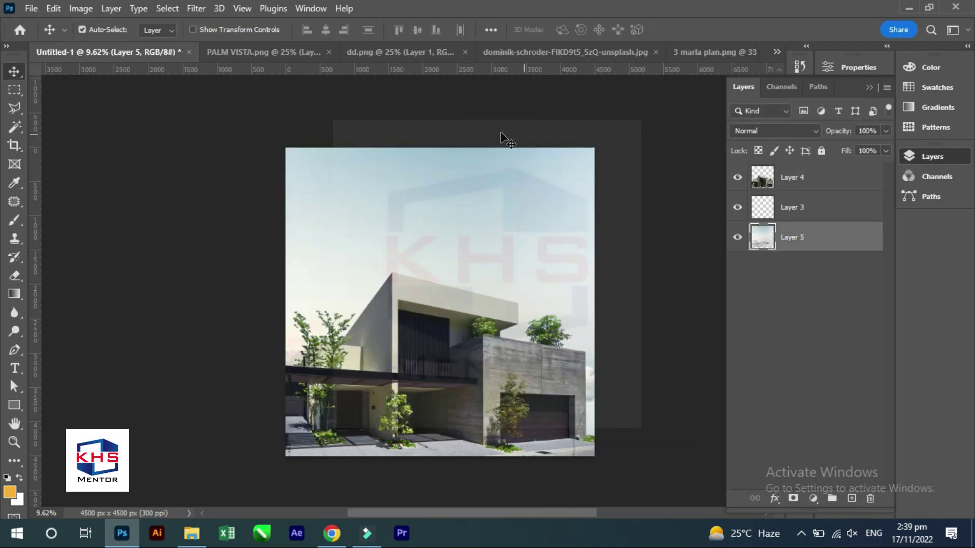
pyautogui.click(501, 134)
pyautogui.scroll(1, 517, 118)
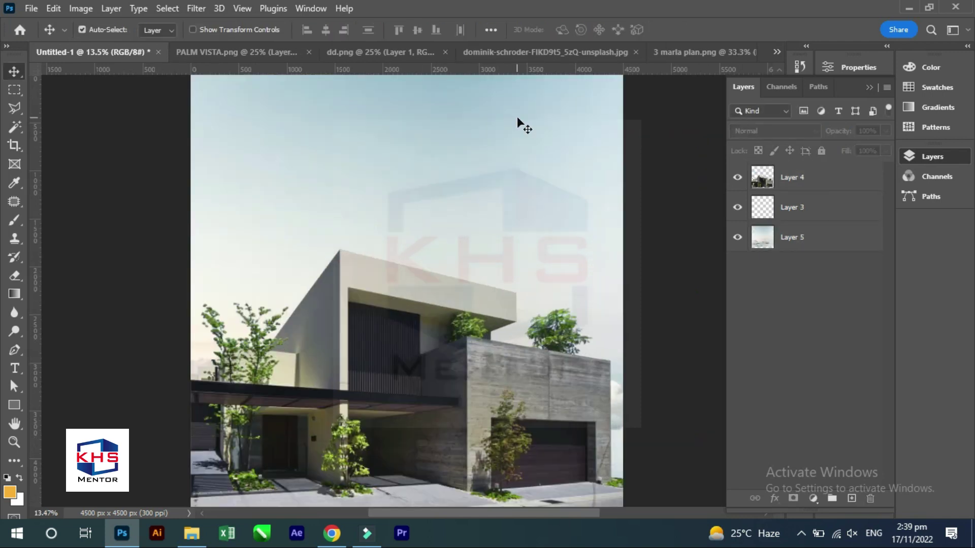
pyautogui.click(666, 176)
pyautogui.hotkey('ctrl', 'Tab')
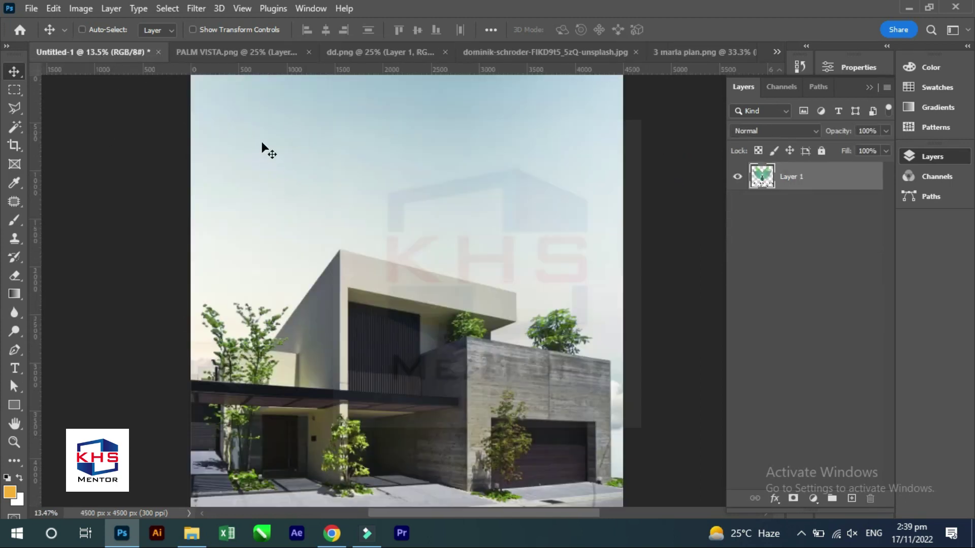
# Drag the PALM VISTA logo into the post and scale it to about 43% in the top-left.
pyautogui.moveTo(97, 65); pyautogui.dragTo(283, 154)
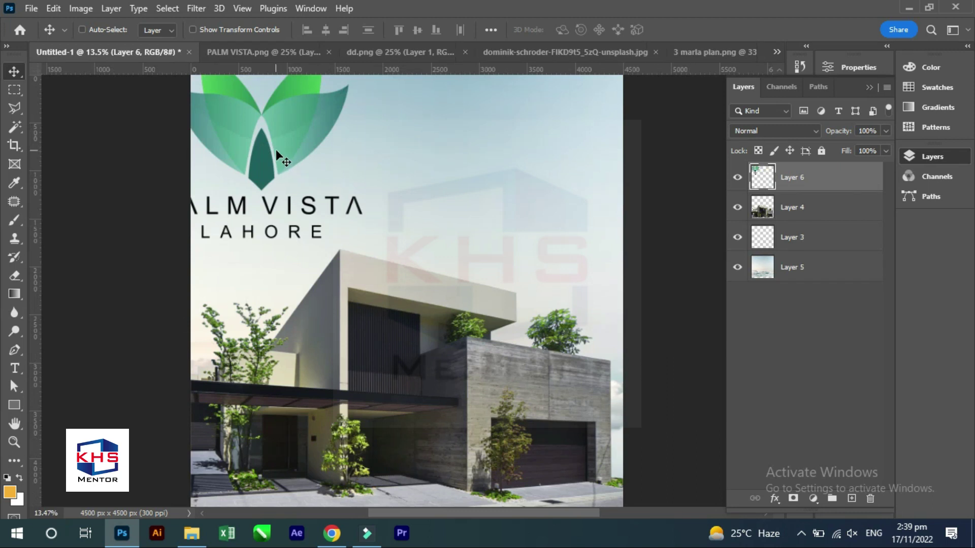
pyautogui.hotkey('ctrl', 't')
pyautogui.moveTo(361, 237)
pyautogui.mouseDown()
pyautogui.moveTo(320, 198)
pyautogui.moveTo(393, 289)
pyautogui.moveTo(333, 203)
pyautogui.mouseUp()
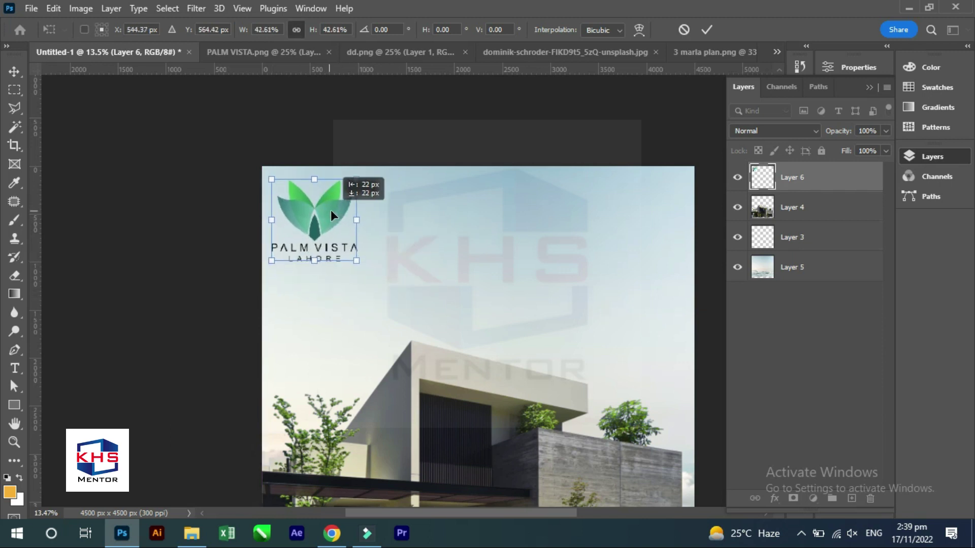
pyautogui.press('Return')
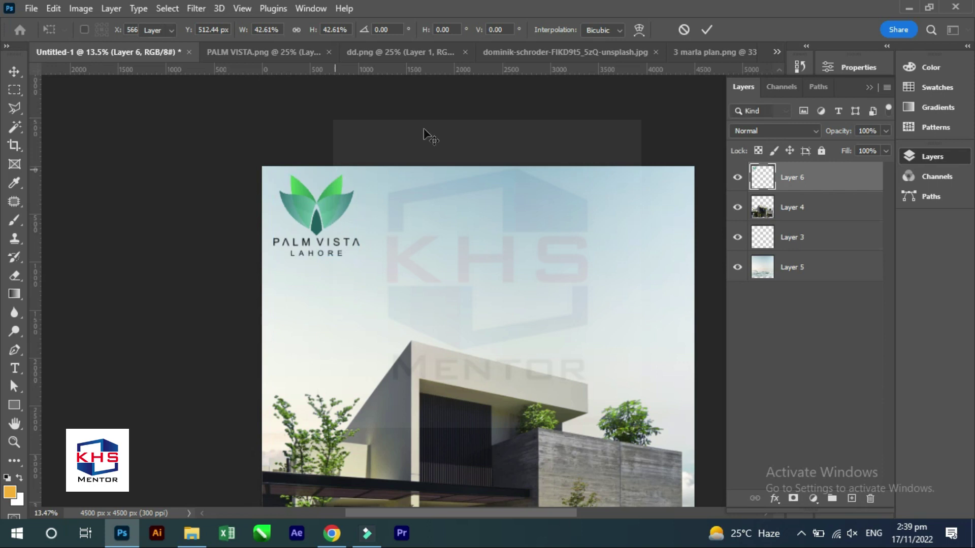
# Drop the dd.png Royal Properties logo into the post, scaled to about 46% in the top-right.
pyautogui.click(385, 53)
pyautogui.moveTo(437, 194)
pyautogui.mouseDown()
pyautogui.moveTo(114, 49)
pyautogui.moveTo(551, 187)
pyautogui.mouseUp()
pyautogui.moveTo(642, 120); pyautogui.dragTo(591, 130)
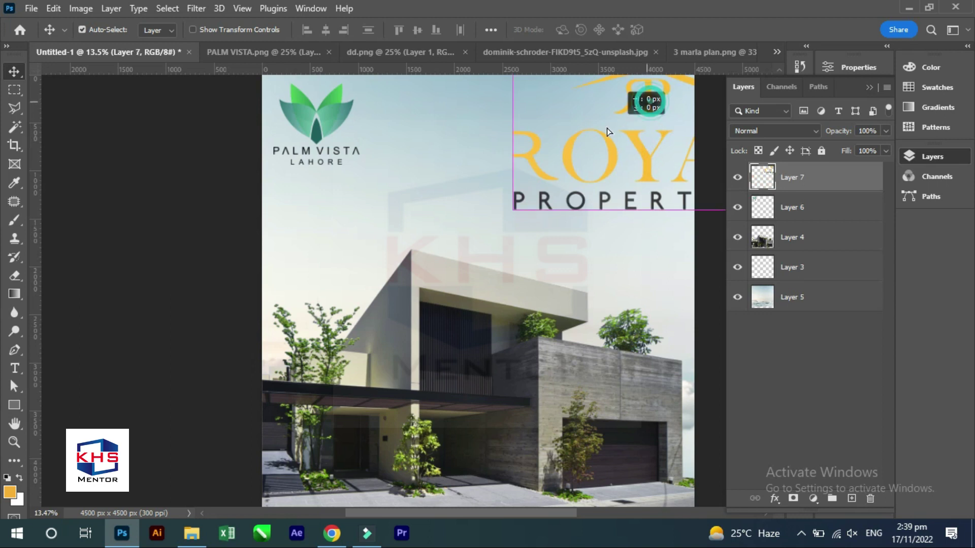
pyautogui.hotkey('ctrl', 't')
pyautogui.moveTo(587, 241); pyautogui.dragTo(587, 198)
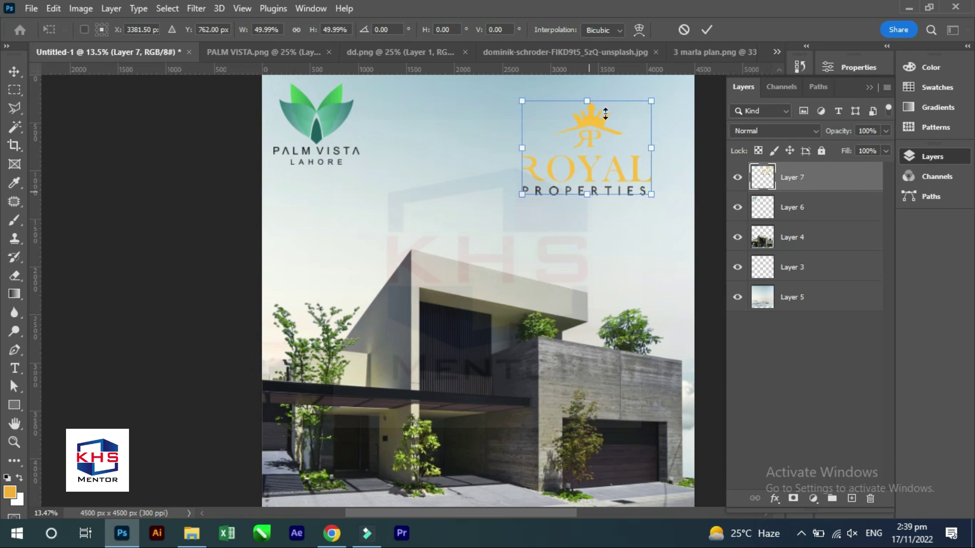
pyautogui.moveTo(582, 157)
pyautogui.mouseDown()
pyautogui.moveTo(581, 191)
pyautogui.moveTo(624, 165)
pyautogui.mouseUp()
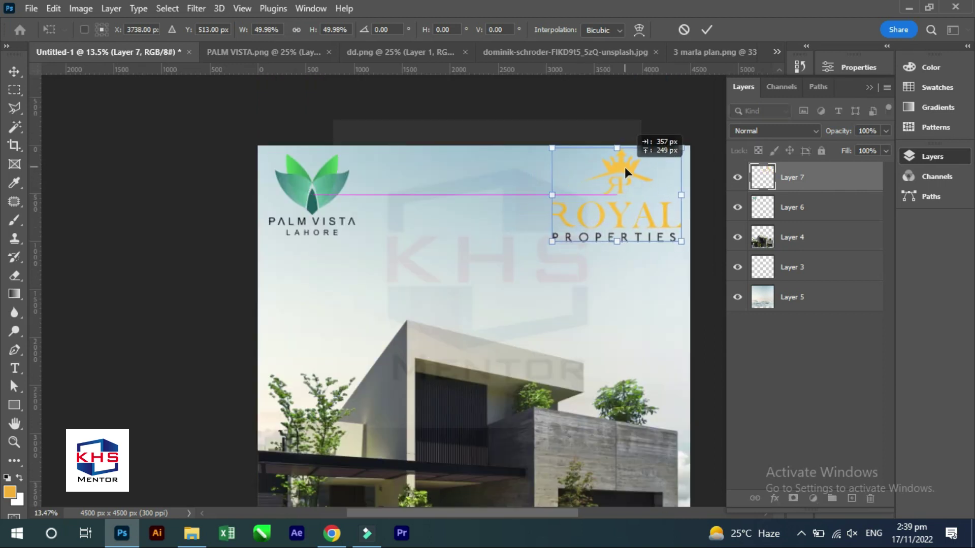
pyautogui.moveTo(624, 166); pyautogui.dragTo(629, 180)
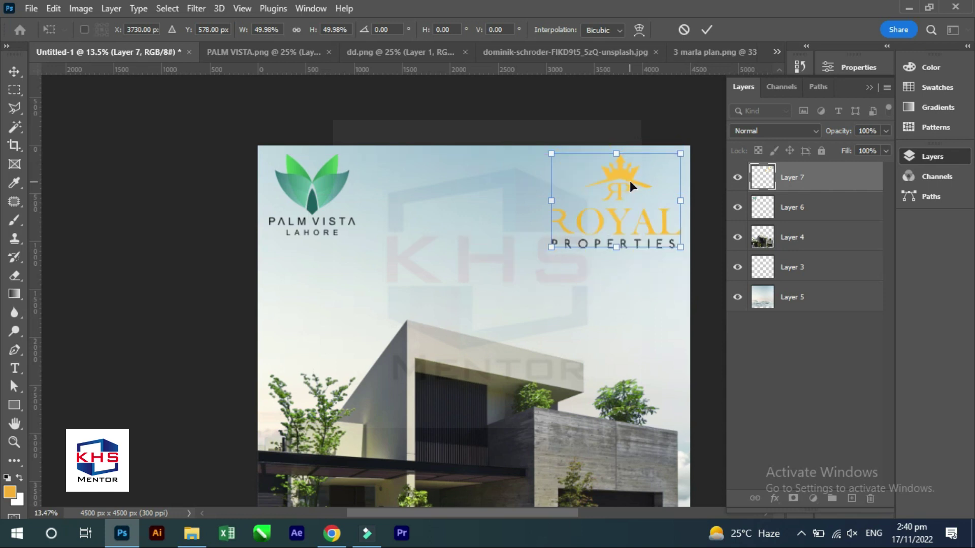
pyautogui.moveTo(553, 246); pyautogui.dragTo(560, 239)
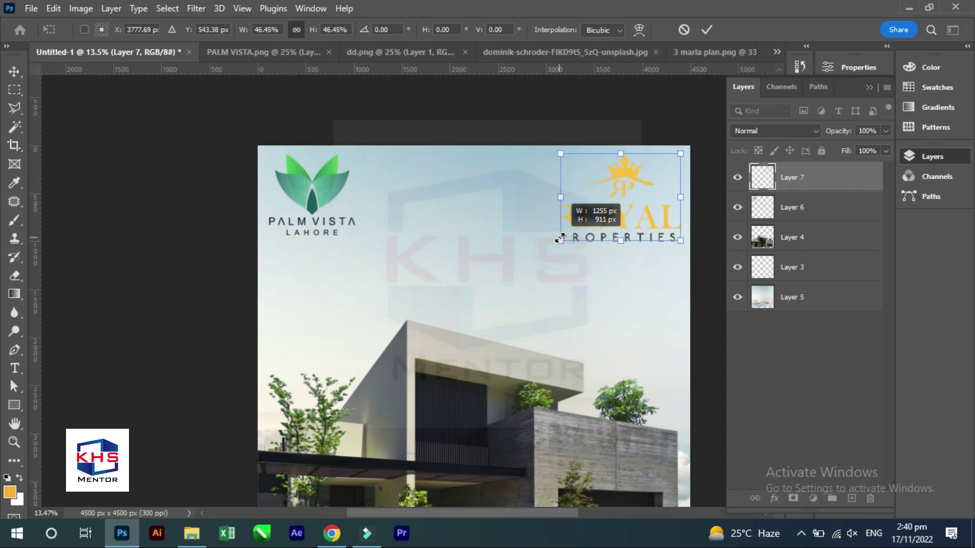
pyautogui.press('Return')
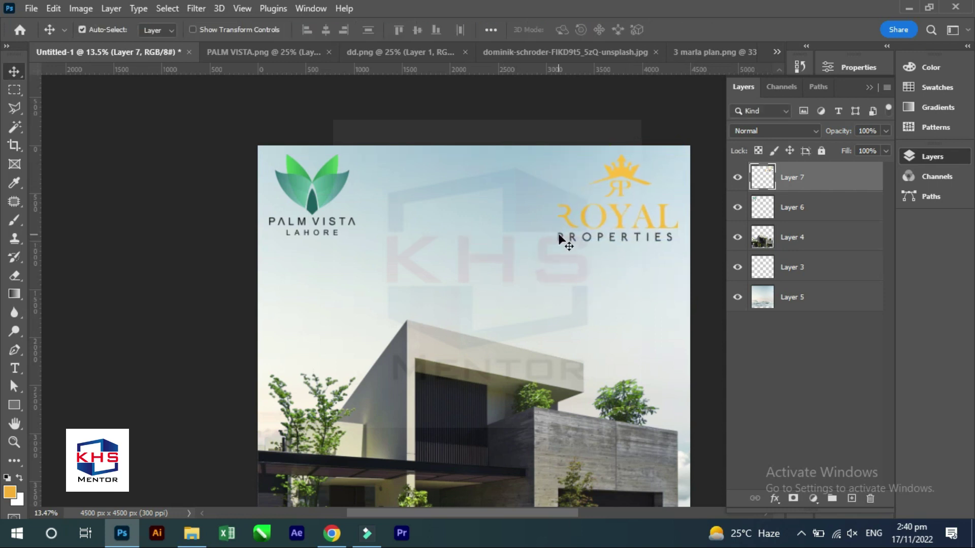
# Draw a 17 px rounded rectangle over the Royal logo with no stroke.
pyautogui.press('u')
pyautogui.moveTo(543, 138); pyautogui.dragTo(680, 249)
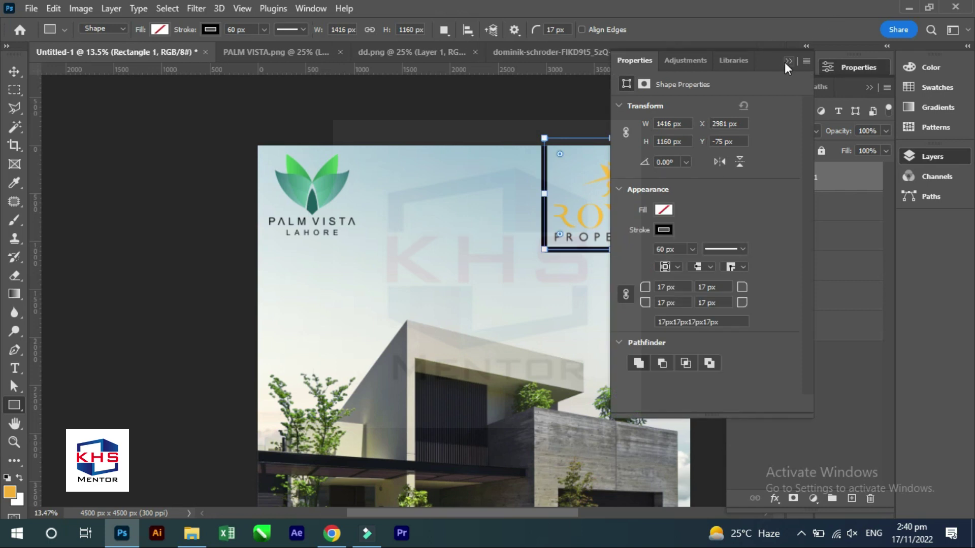
pyautogui.click(787, 61)
pyautogui.click(160, 30)
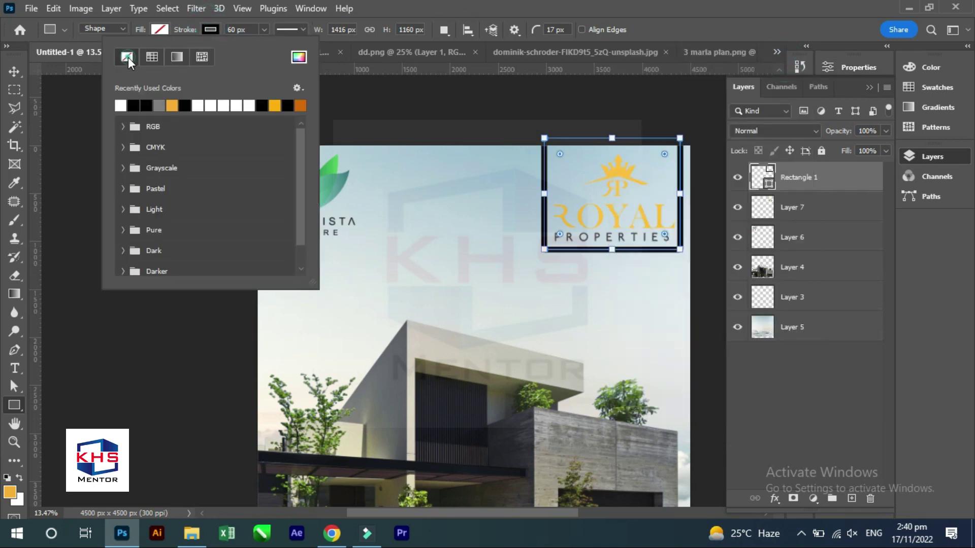
pyautogui.click(210, 30)
pyautogui.click(81, 57)
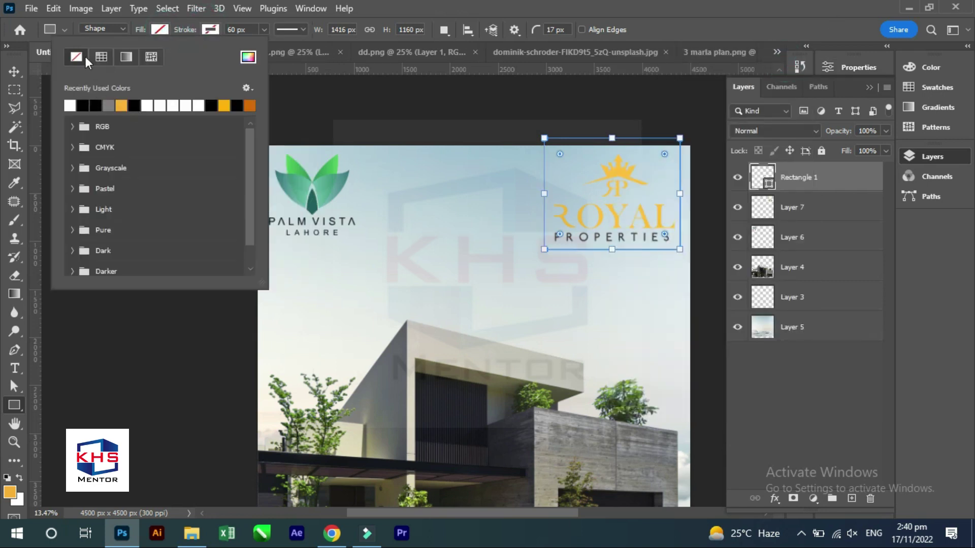
# Fill the box with navy #090254 and move it below the Royal logo layer.
pyautogui.click(247, 58)
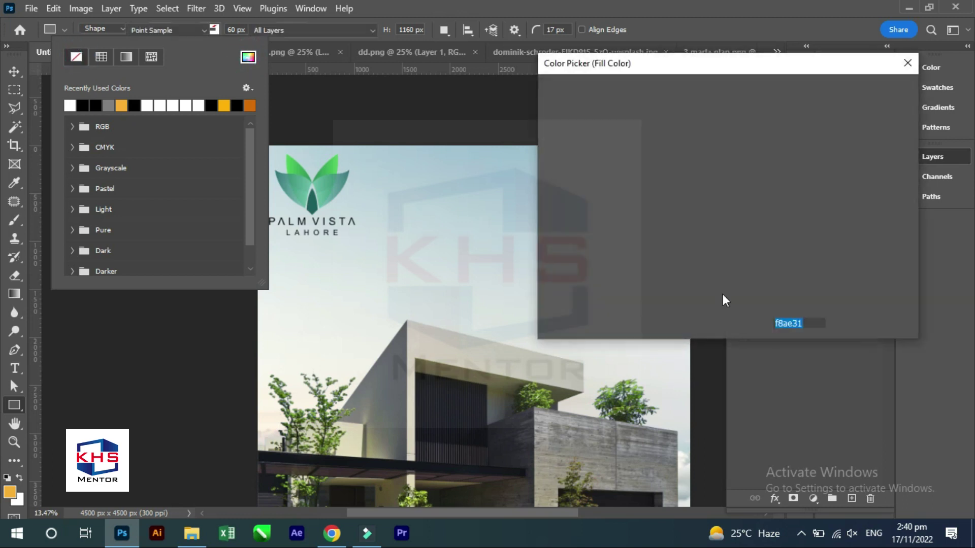
pyautogui.moveTo(741, 161); pyautogui.dragTo(723, 218)
pyautogui.click(870, 91)
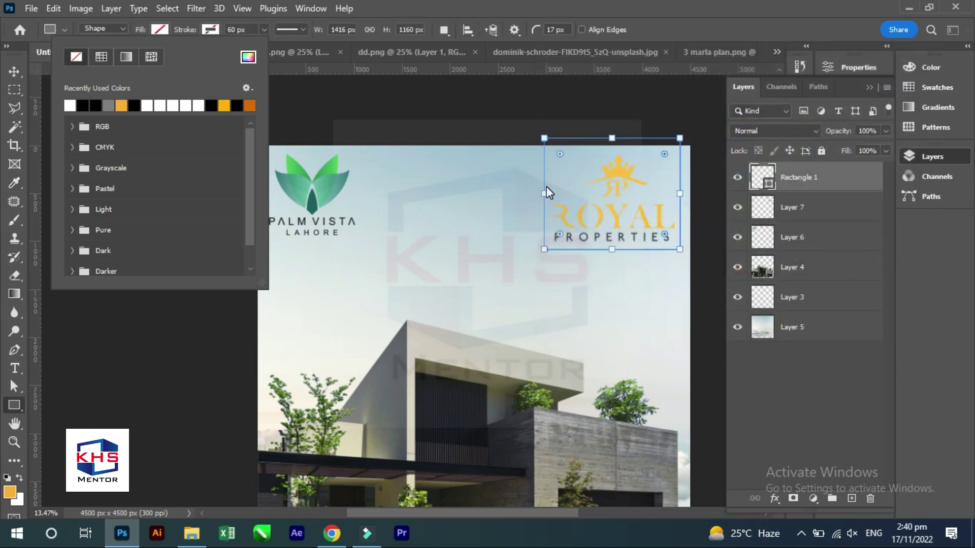
pyautogui.click(560, 143)
pyautogui.hotkey('ctrl', '[')
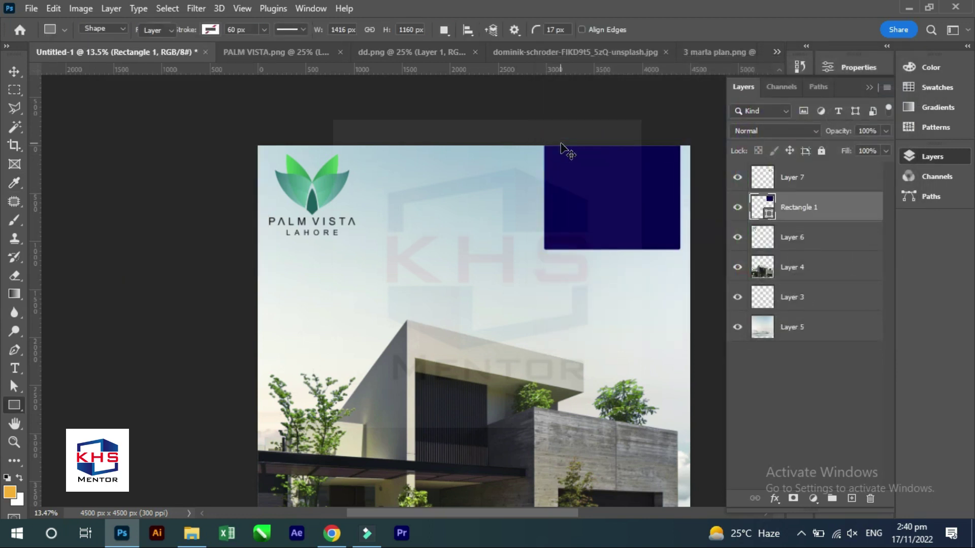
pyautogui.press('v')
pyautogui.keyDown('alt'); pyautogui.scroll(2, 613, 268); pyautogui.keyUp('alt')
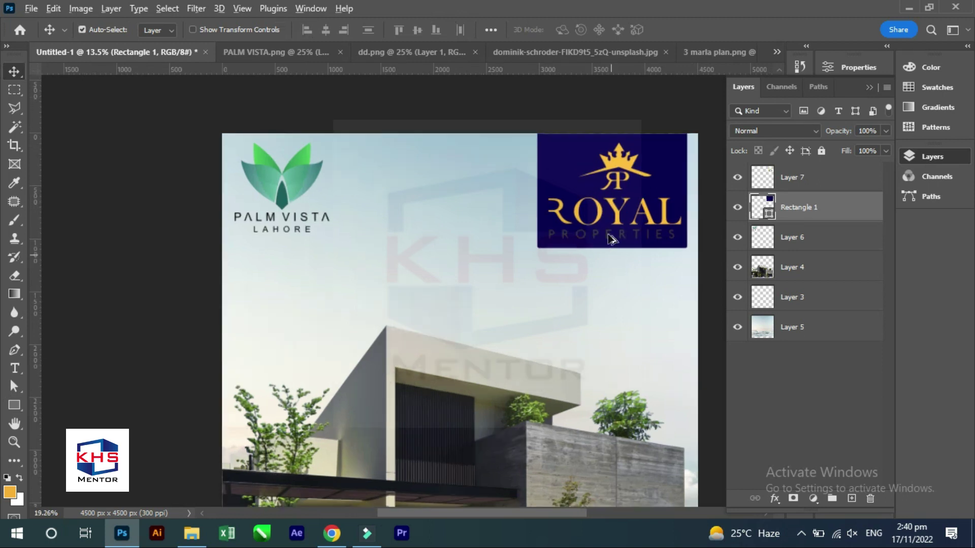
# Select the PROPERTIES wording and set Levels output black to 255 to make it white.
pyautogui.click(612, 176)
pyautogui.keyDown('alt'); pyautogui.scroll(3, 588, 263); pyautogui.keyUp('alt')
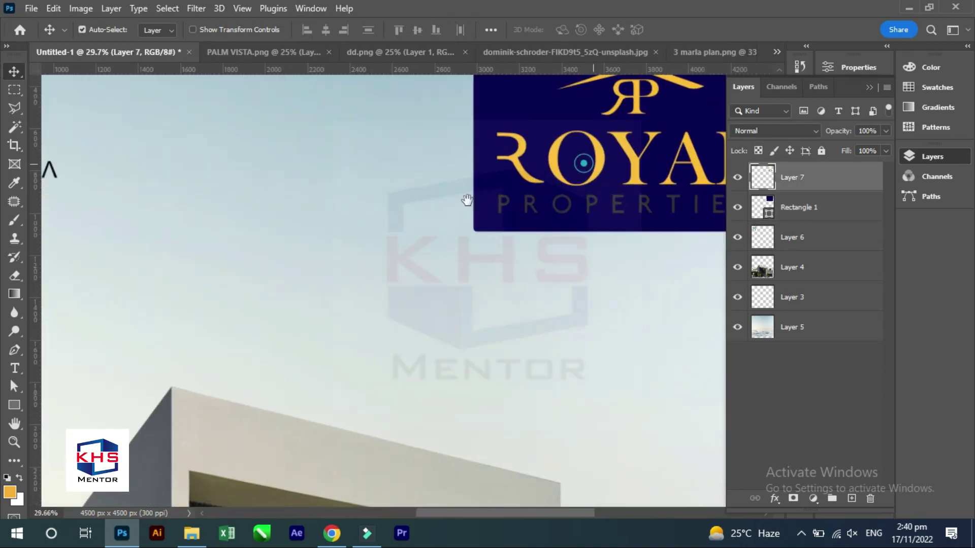
pyautogui.moveTo(498, 193)
pyautogui.mouseDown()
pyautogui.moveTo(283, 248)
pyautogui.moveTo(542, 273)
pyautogui.mouseUp()
pyautogui.press('u')
pyautogui.press('m')
pyautogui.hotkey('ctrl', 'l')
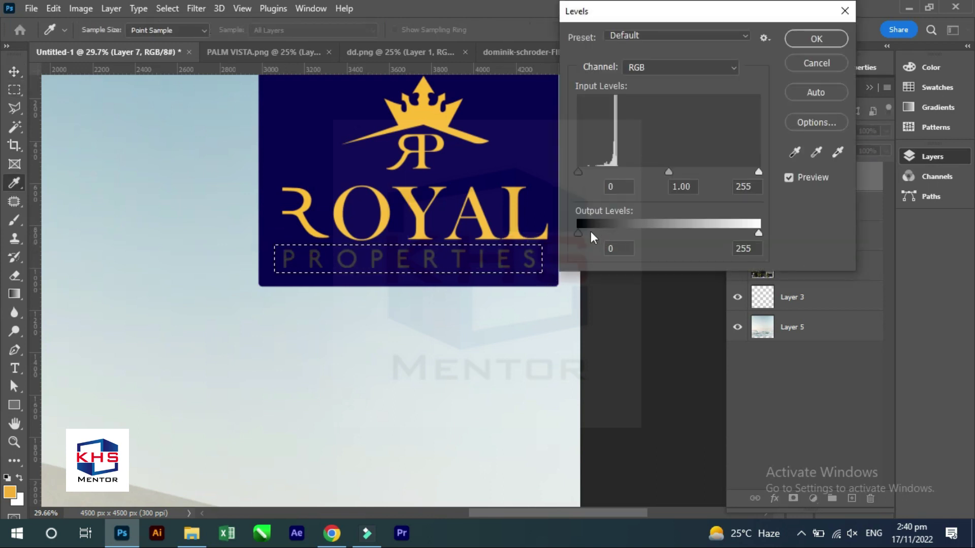
pyautogui.moveTo(580, 234); pyautogui.dragTo(759, 233)
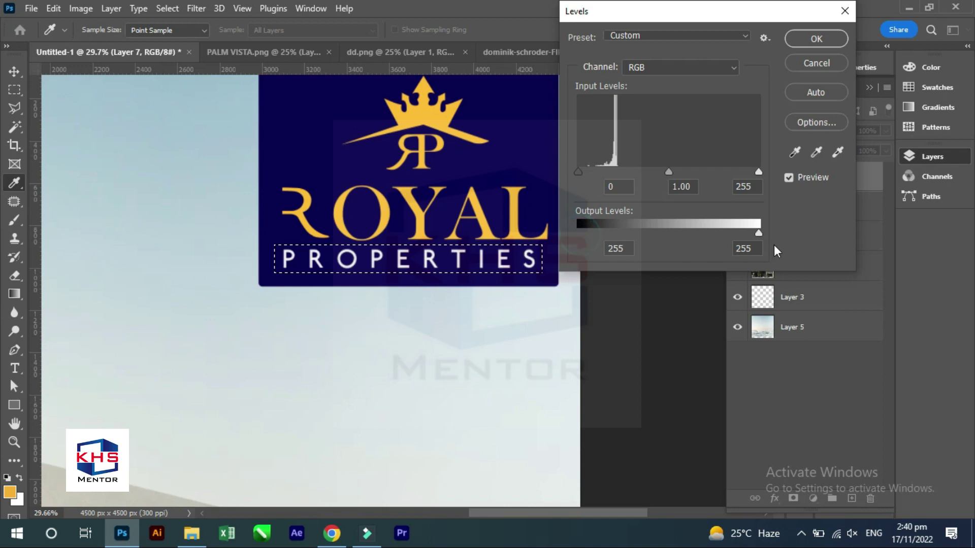
pyautogui.click(819, 41)
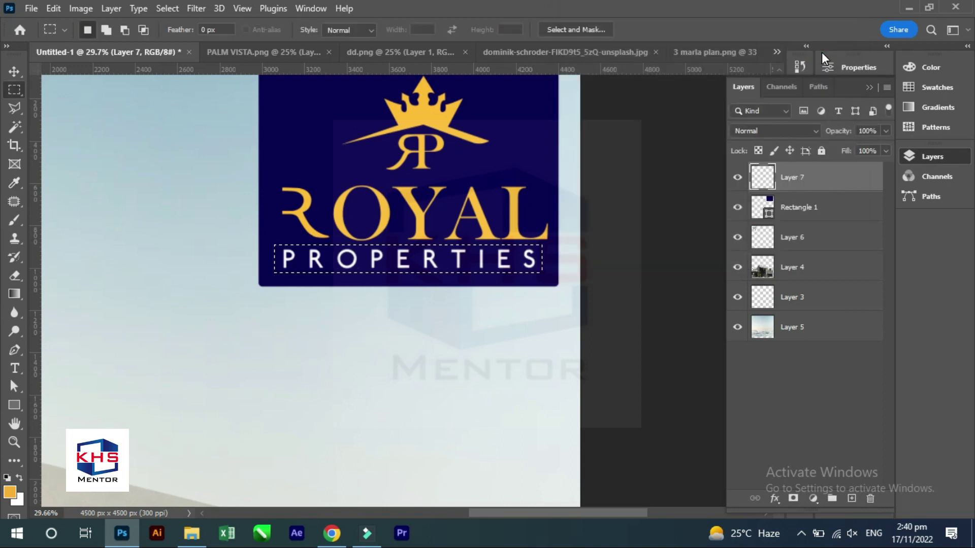
pyautogui.hotkey('ctrl', '0')
pyautogui.press('v')
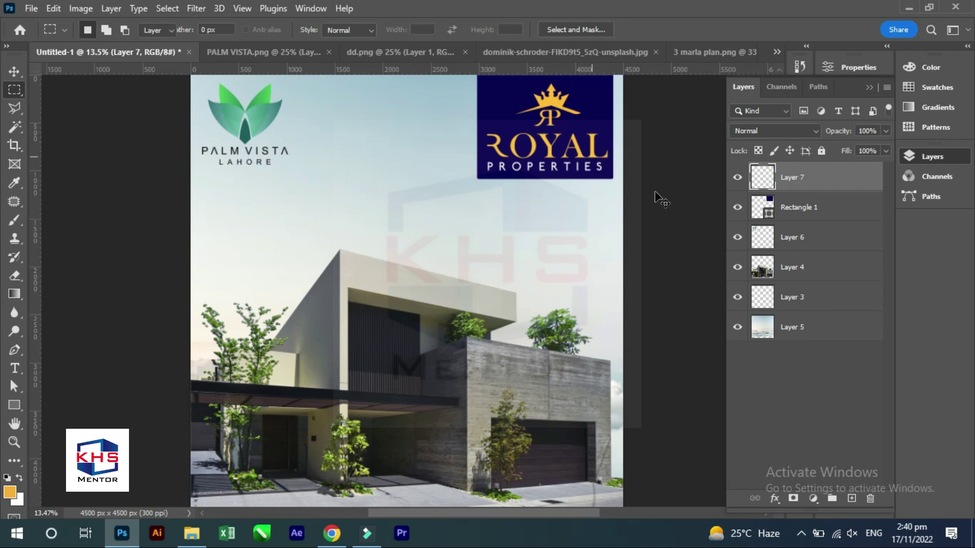
pyautogui.click(660, 191)
# Hide the Palm Vista logo and draw a tall rounded rectangle over the house's left side.
pyautogui.moveTo(243, 119); pyautogui.dragTo(555, 244)
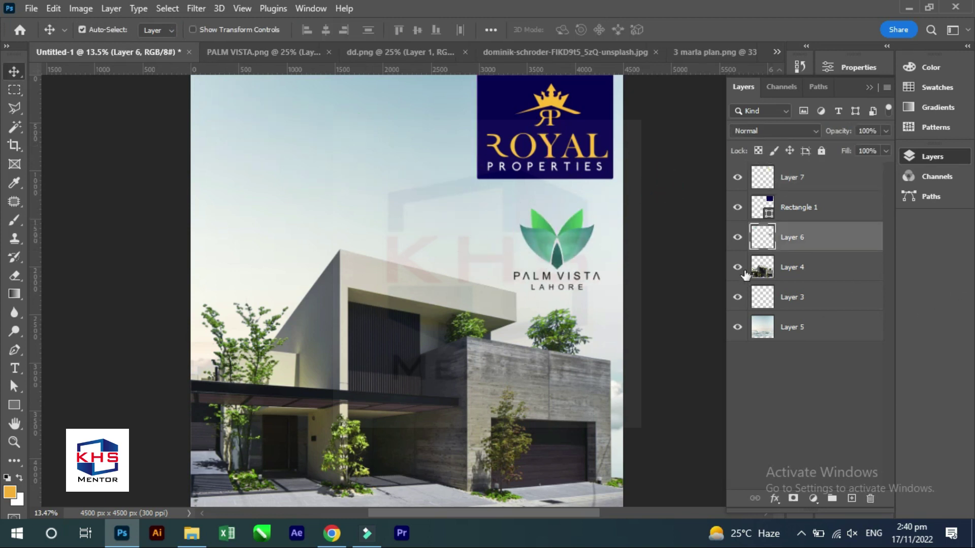
pyautogui.click(739, 238)
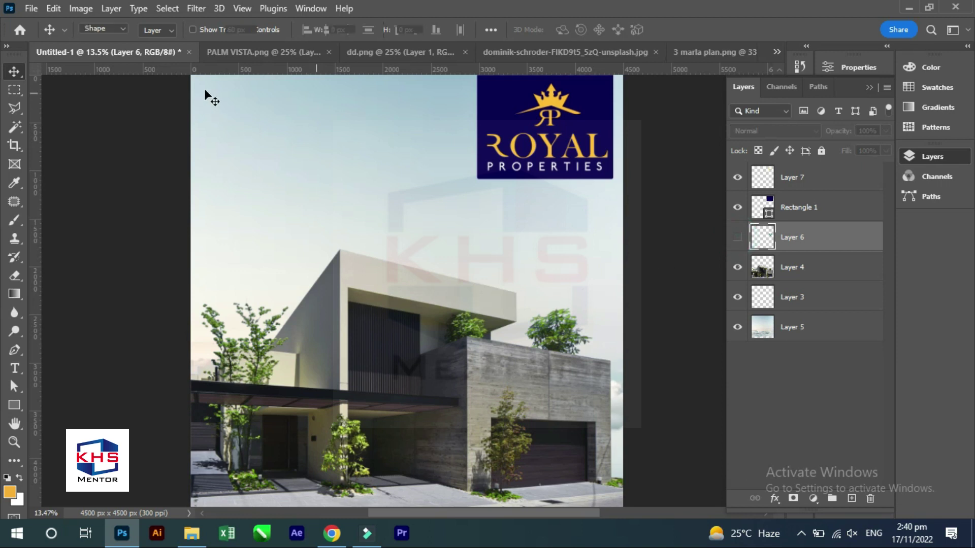
pyautogui.press('u')
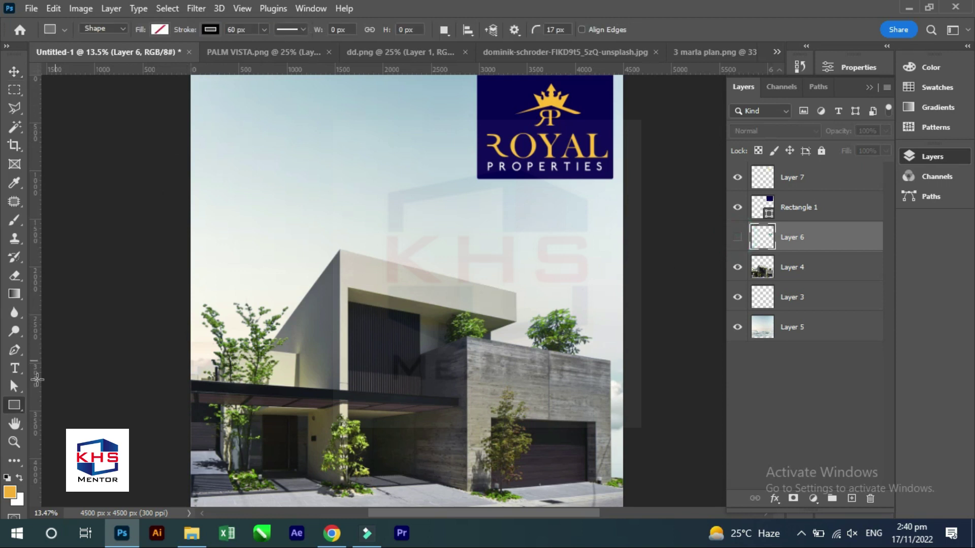
pyautogui.rightClick(15, 406)
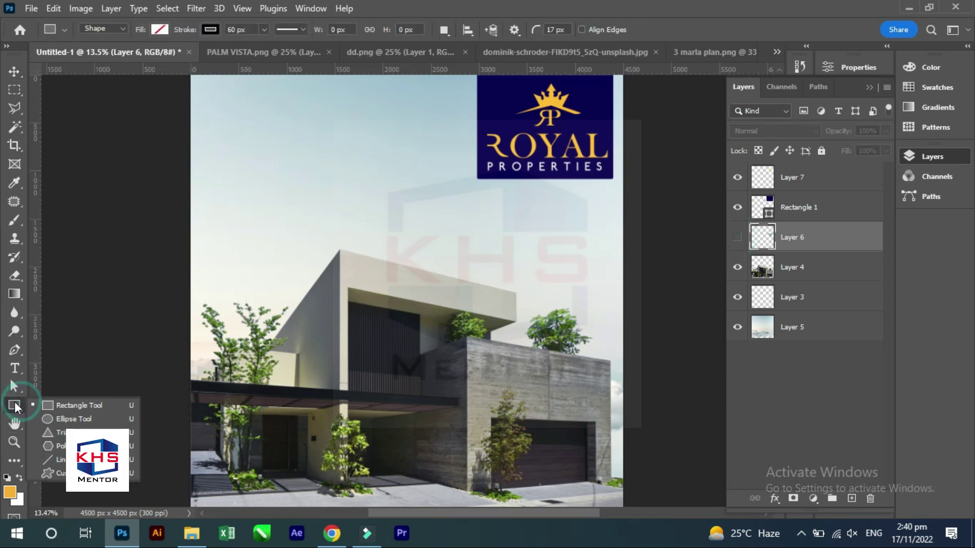
pyautogui.click(58, 409)
pyautogui.moveTo(330, 135); pyautogui.dragTo(327, 198)
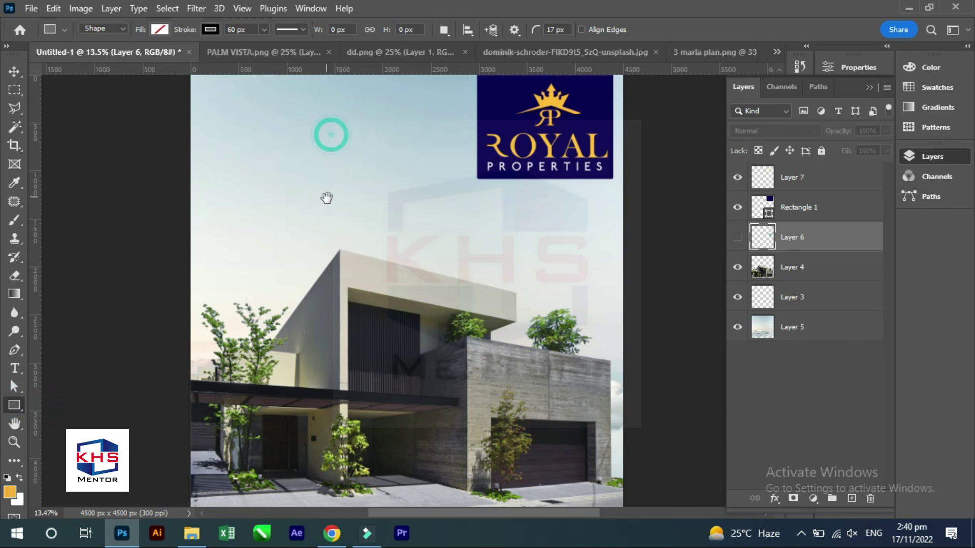
pyautogui.moveTo(205, 149); pyautogui.dragTo(373, 474)
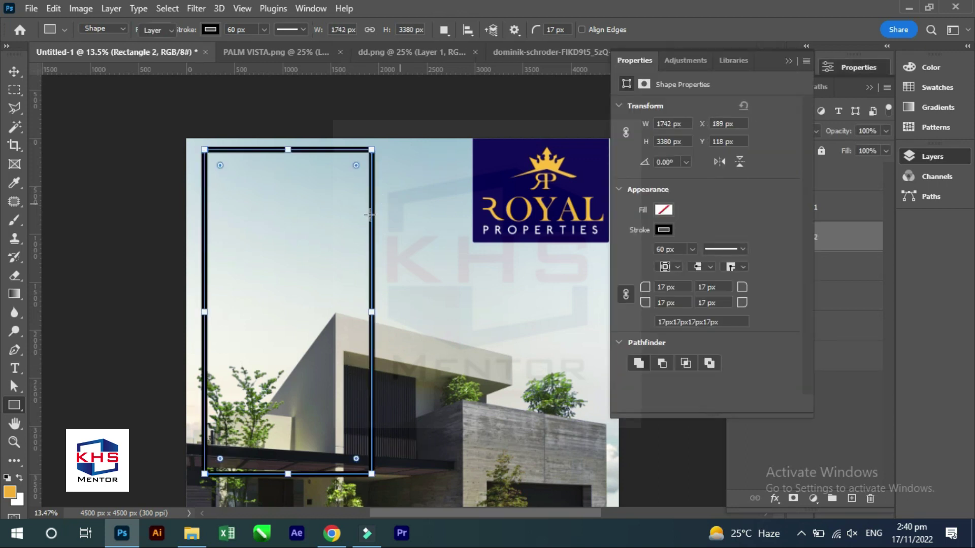
pyautogui.press('v')
pyautogui.moveTo(369, 214); pyautogui.dragTo(358, 243)
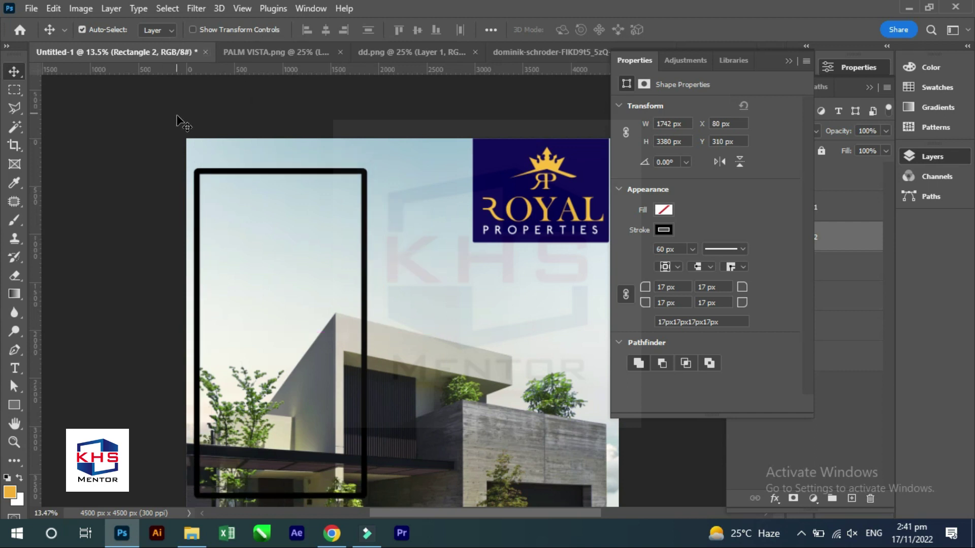
# Give the rectangle a white 100 px stroke at 30% opacity, two layers lower.
pyautogui.press('u')
pyautogui.click(245, 29)
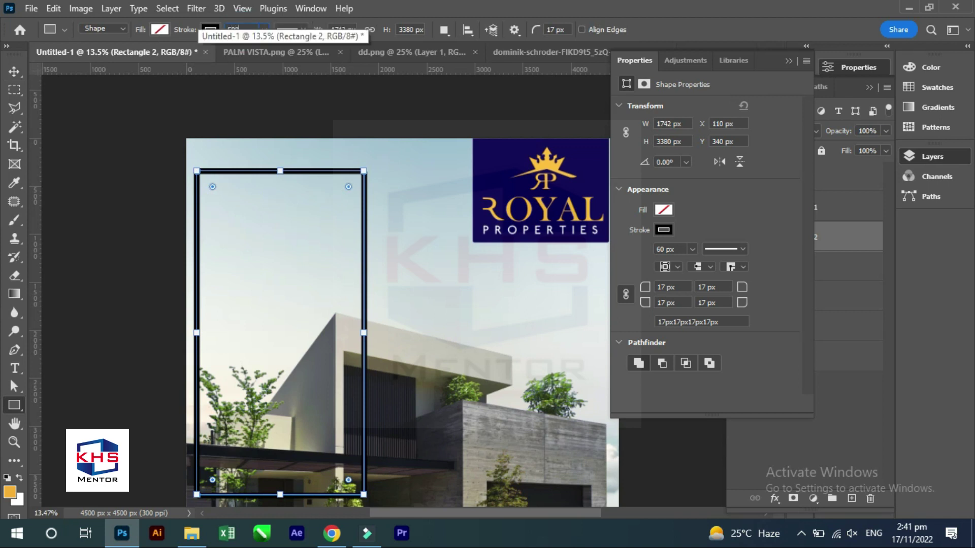
pyautogui.press('Return')
pyautogui.press('v')
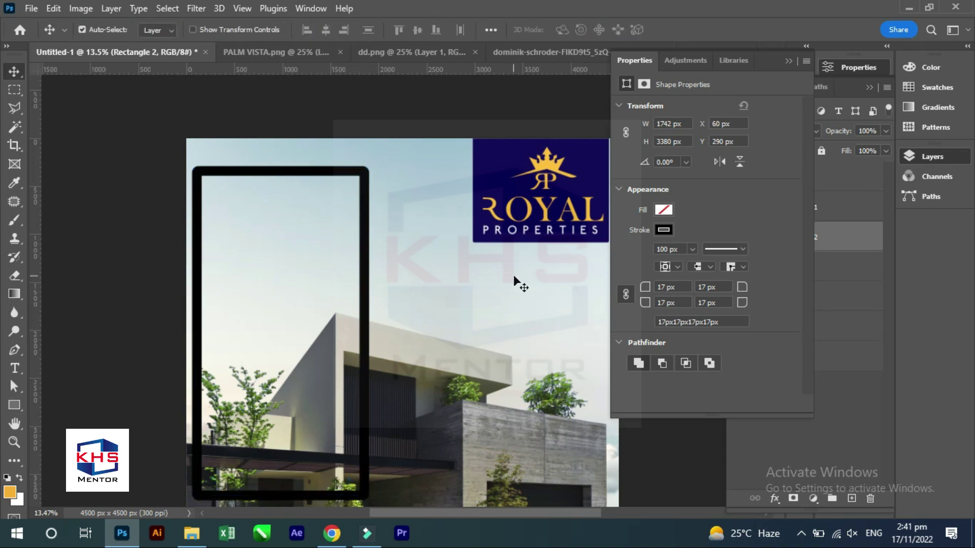
pyautogui.press('3')
pyautogui.hotkey('ctrl', '[')
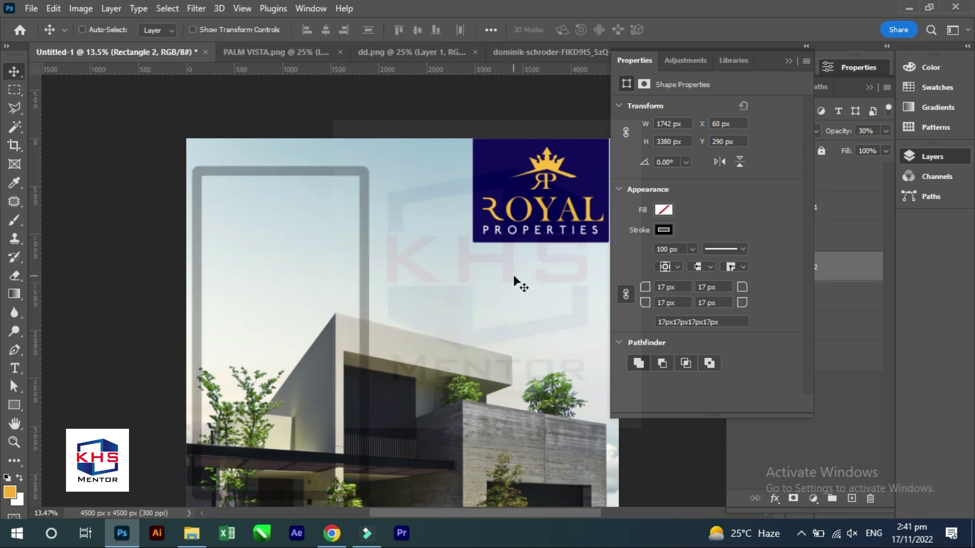
pyautogui.hotkey('ctrl', '[')
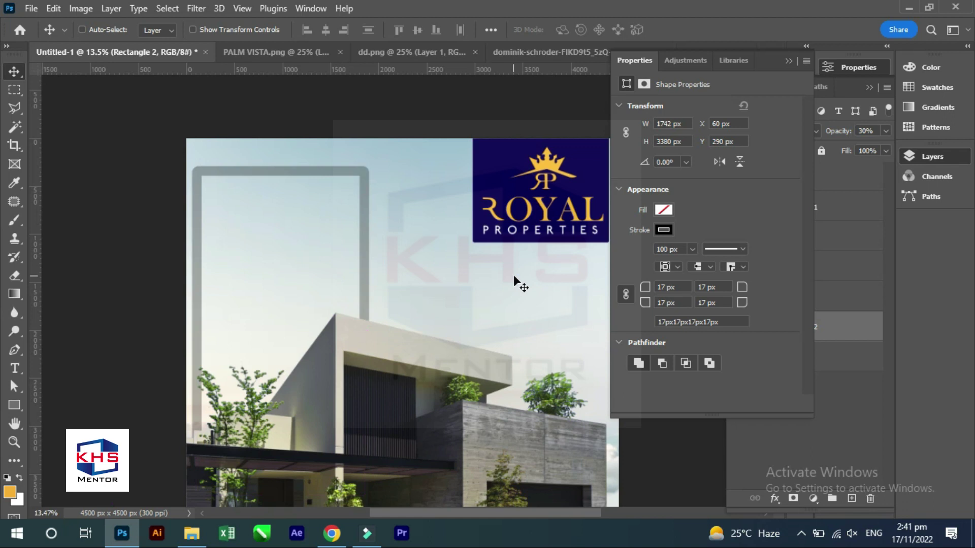
pyautogui.press('u')
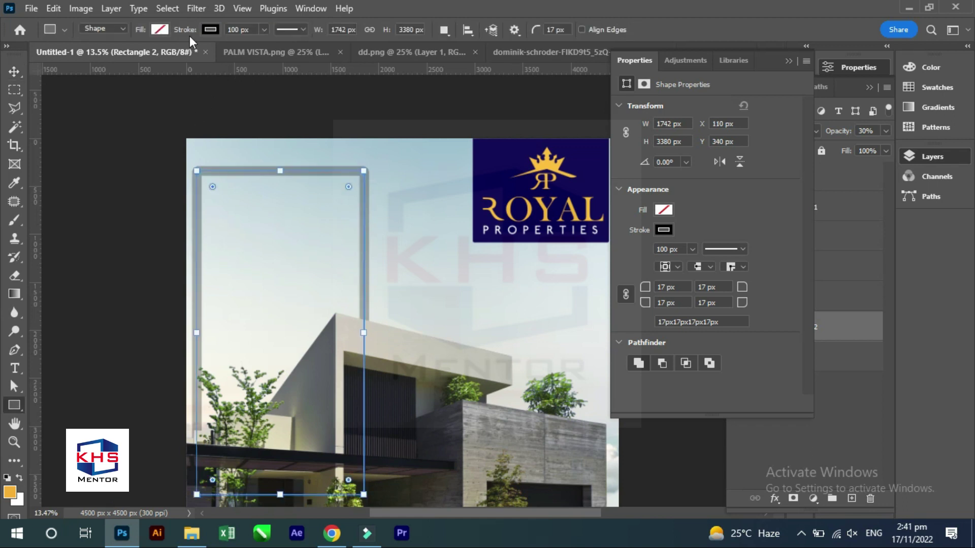
pyautogui.click(210, 30)
pyautogui.click(211, 100)
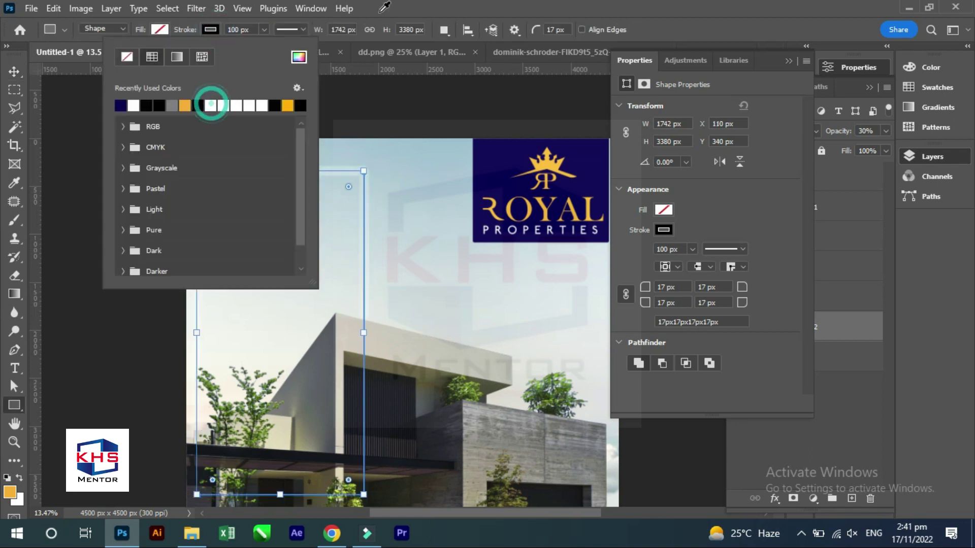
pyautogui.click(406, 21)
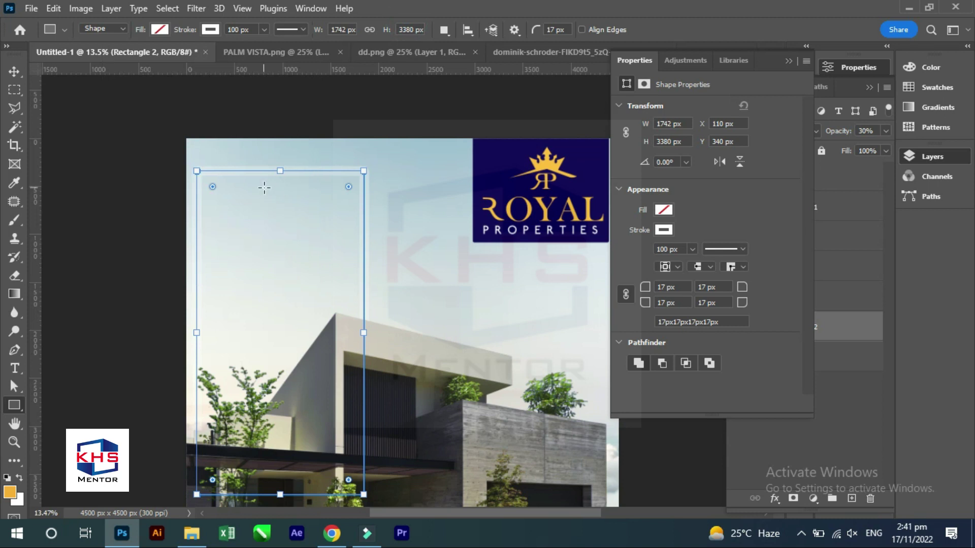
# Duplicate the frame and give the copy a thinner 50 px grey stroke.
pyautogui.hotkey('ctrl', 'j')
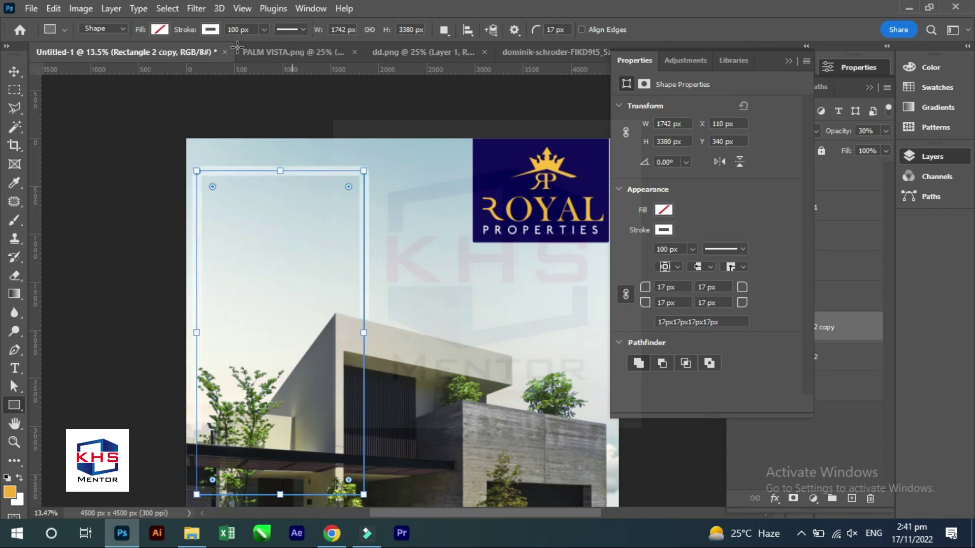
pyautogui.click(248, 29)
pyautogui.write('50')
pyautogui.click(210, 29)
pyautogui.click(185, 105)
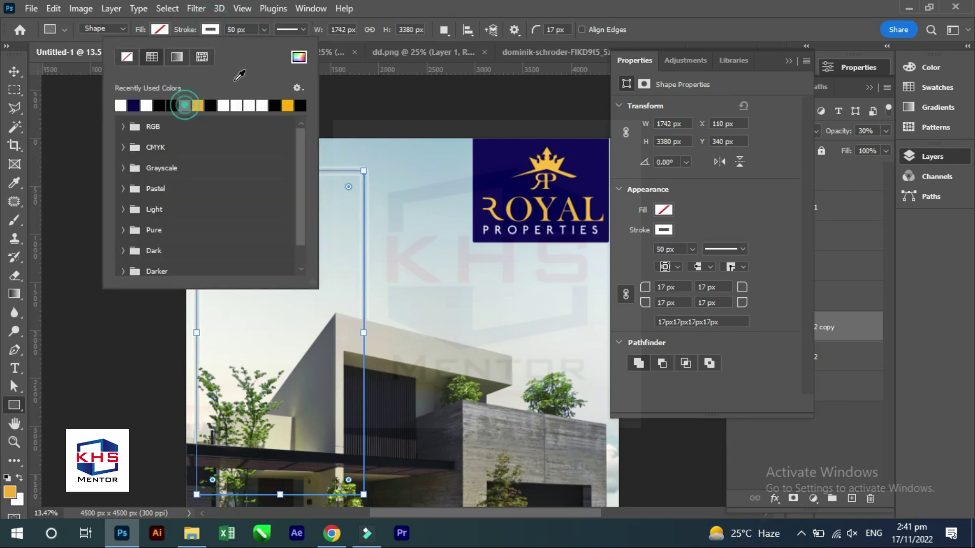
pyautogui.click(374, 22)
pyautogui.press('v')
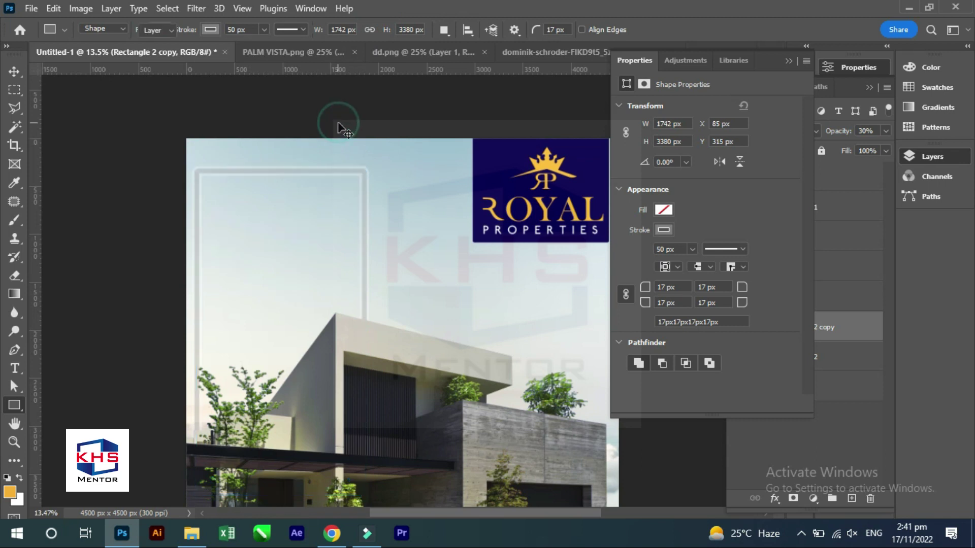
pyautogui.click(338, 123)
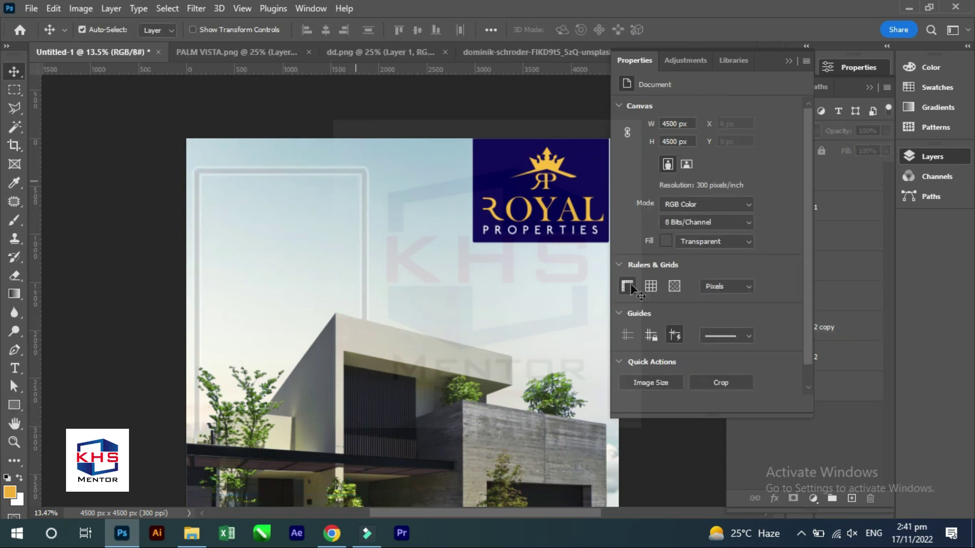
# Select Rectangle 2 and Rectangle 2 copy in the Layers panel and merge them.
pyautogui.click(818, 304)
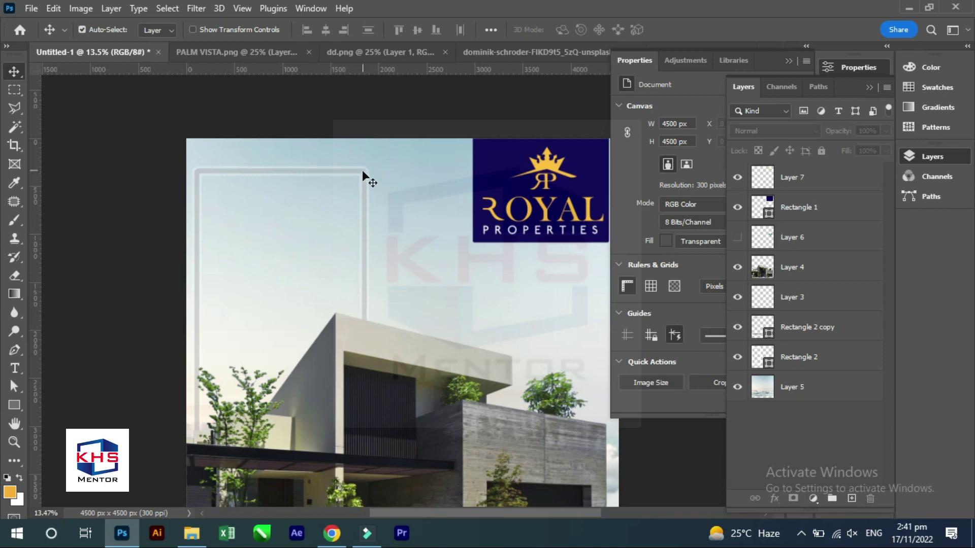
pyautogui.click(812, 327)
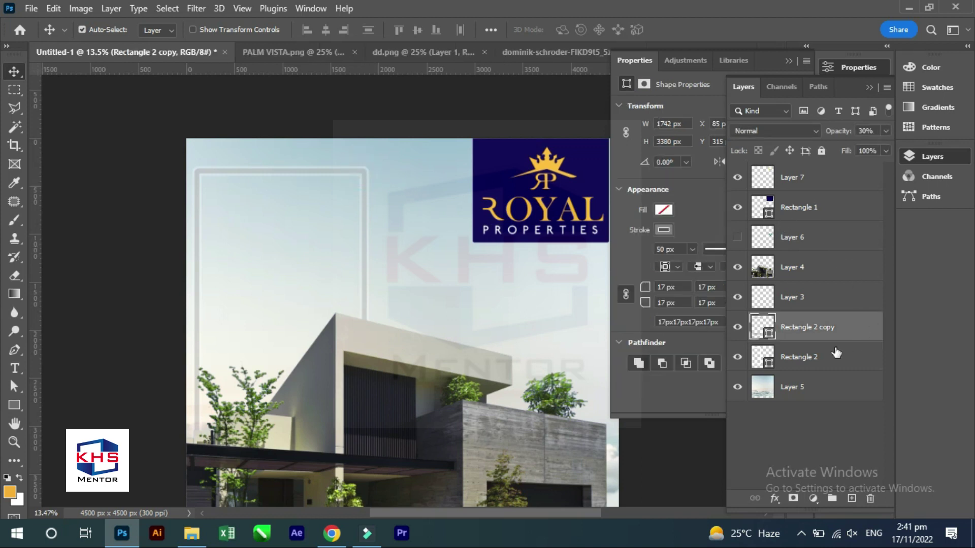
pyautogui.keyDown('ctrl'); pyautogui.click(791, 212); pyautogui.keyUp('ctrl')
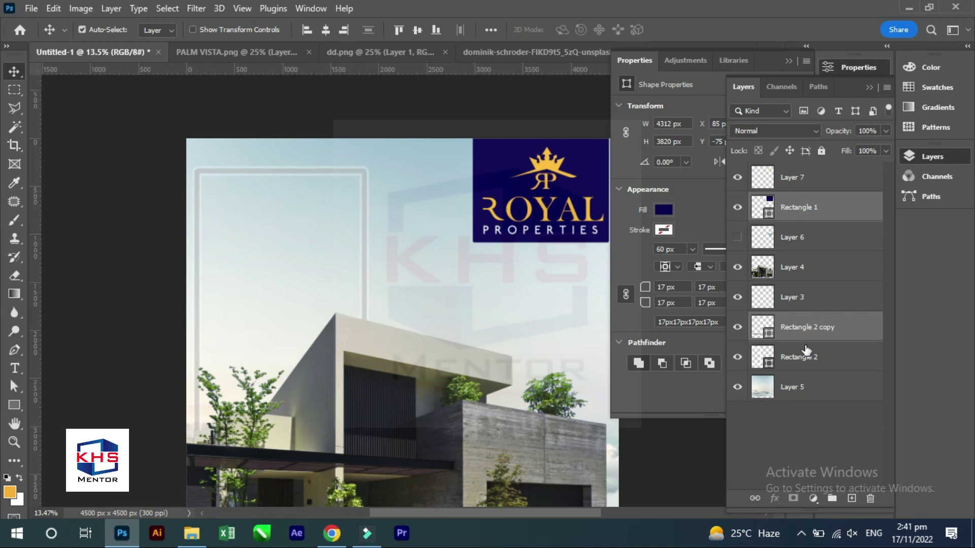
pyautogui.click(798, 243)
pyautogui.click(793, 333)
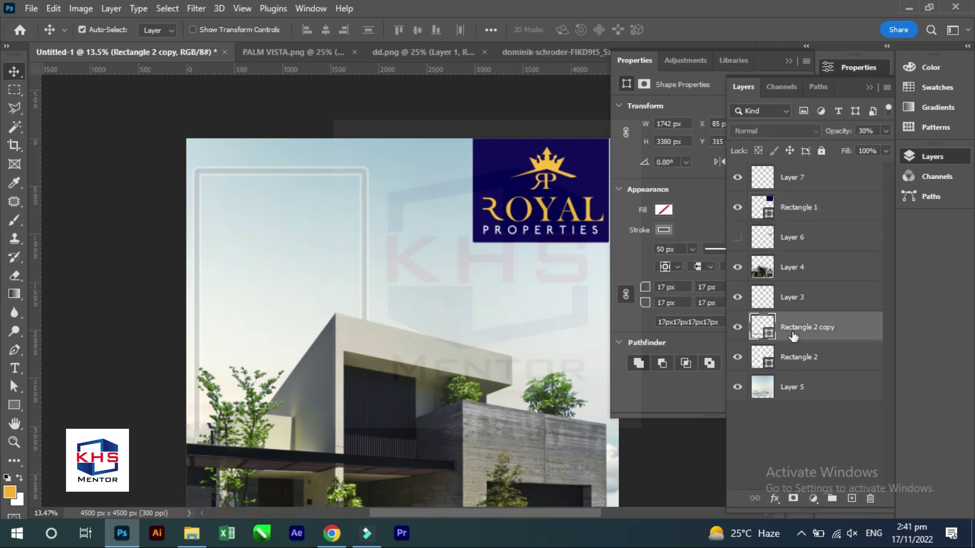
pyautogui.keyDown('ctrl'); pyautogui.click(790, 358); pyautogui.keyUp('ctrl')
pyautogui.hotkey('ctrl', 'e')
# Undo the merge to keep both frames separate, and zoom in on them.
pyautogui.keyDown('ctrl'); pyautogui.click(381, 103); pyautogui.keyUp('ctrl')
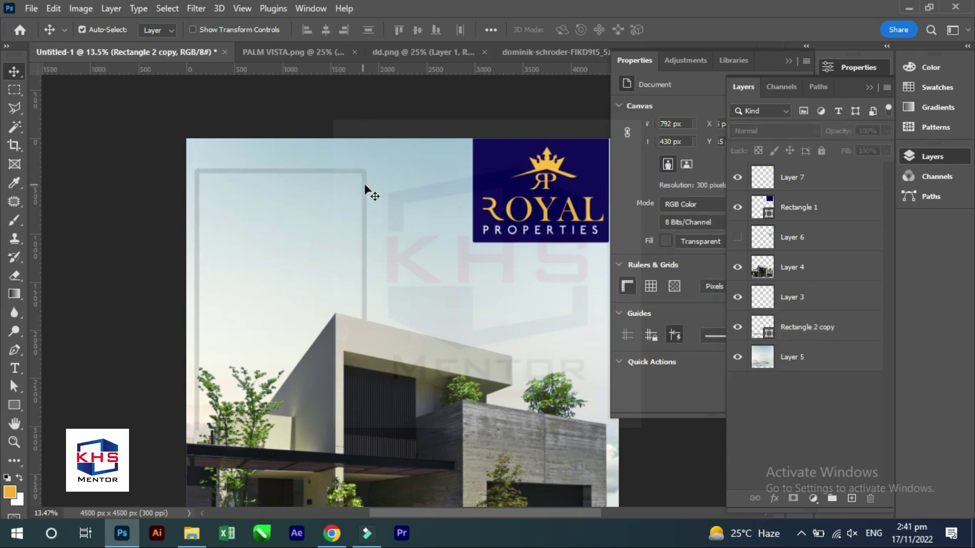
pyautogui.hotkey('ctrl', 'z')
pyautogui.press('z')
pyautogui.click(388, 109)
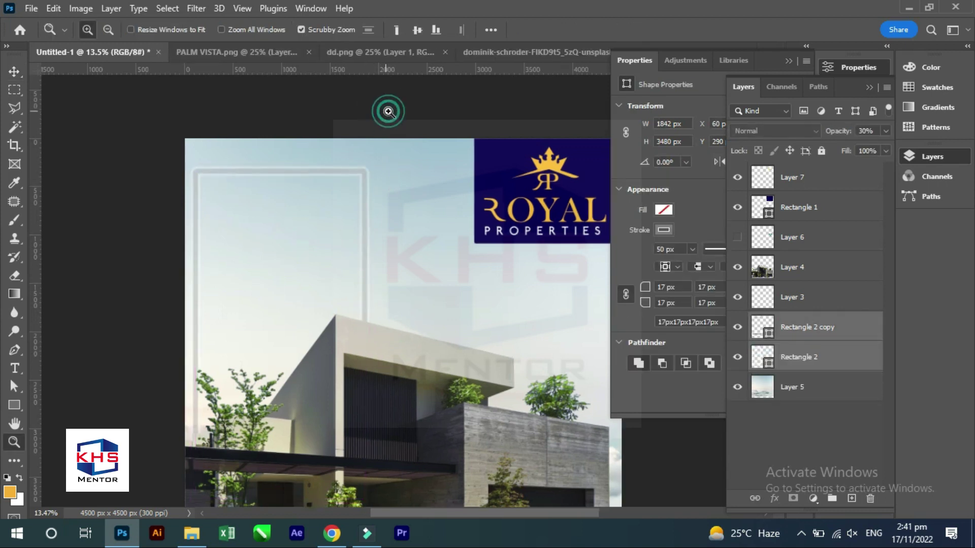
pyautogui.press('v')
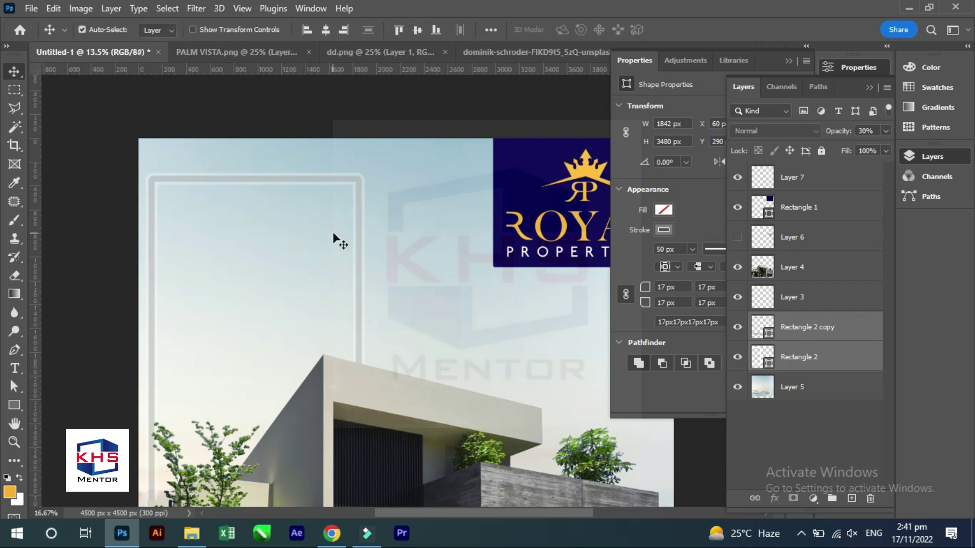
# Create a '3' text layer near the top of the frame.
pyautogui.click(189, 214)
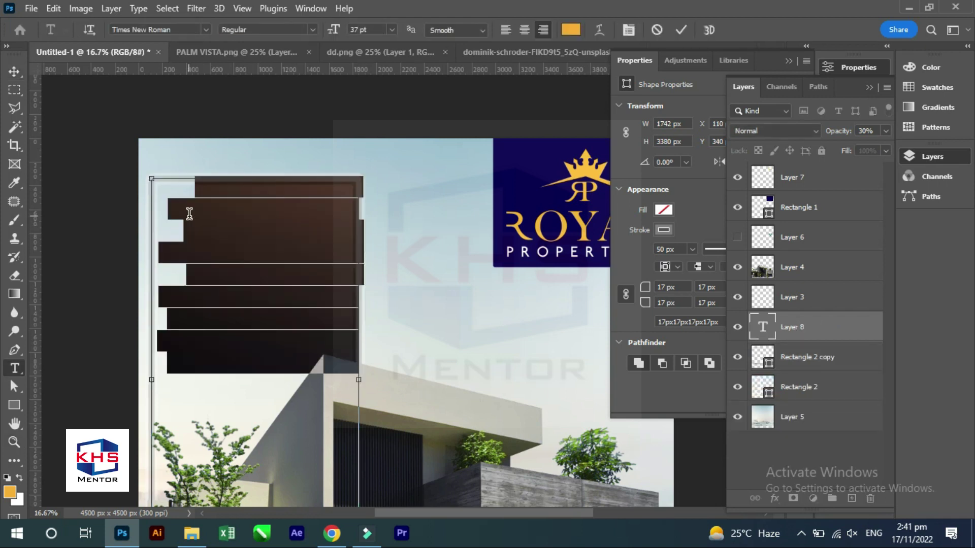
pyautogui.press('BackSpace')
pyautogui.write('3')
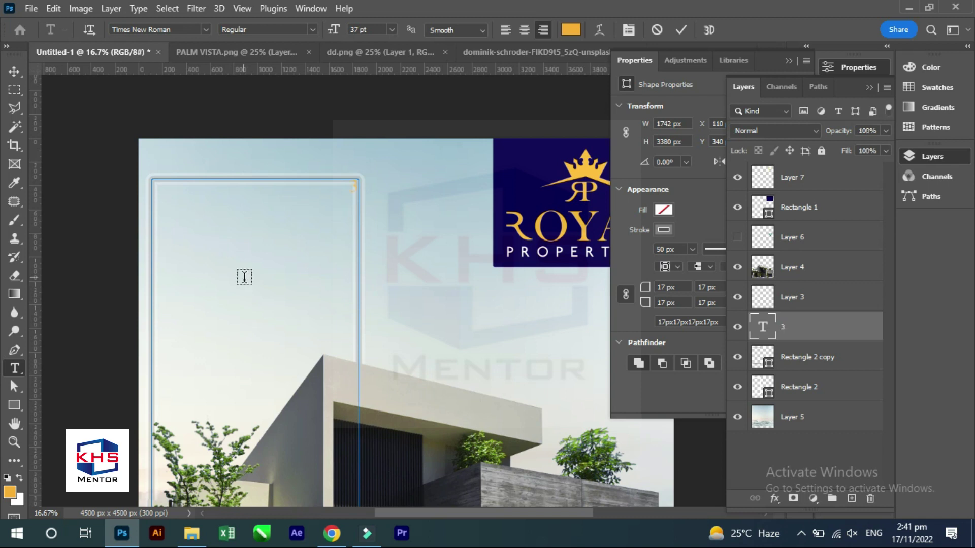
pyautogui.hotkey('ctrl', 'Return')
pyautogui.click(394, 260)
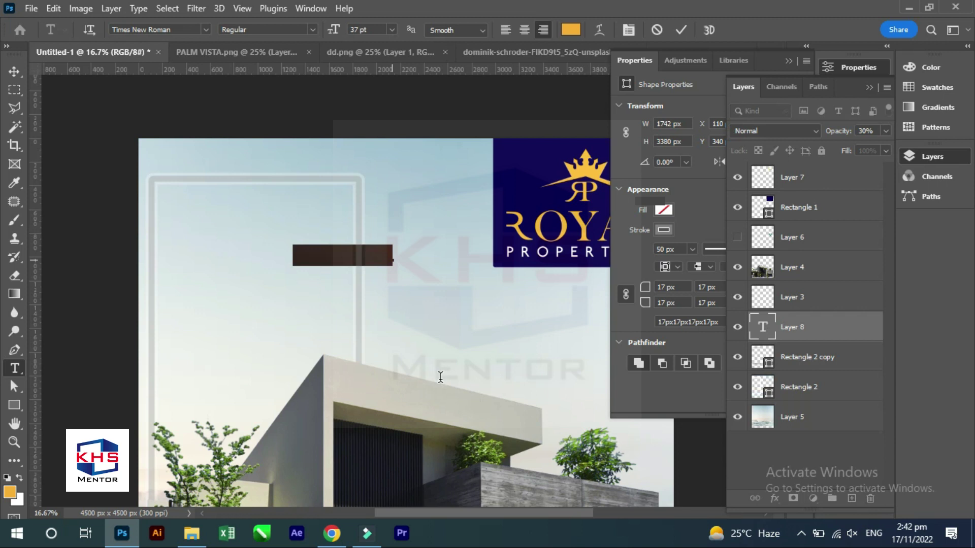
pyautogui.write('3')
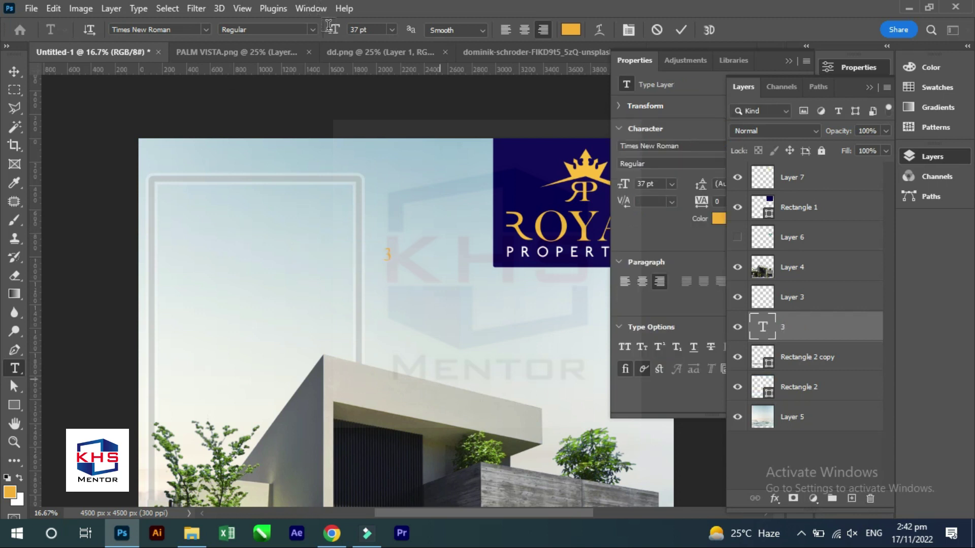
pyautogui.hotkey('ctrl', 'Return')
# Set the 3 in Montserrat Black and move it into the frame's top-left.
pyautogui.click(160, 29)
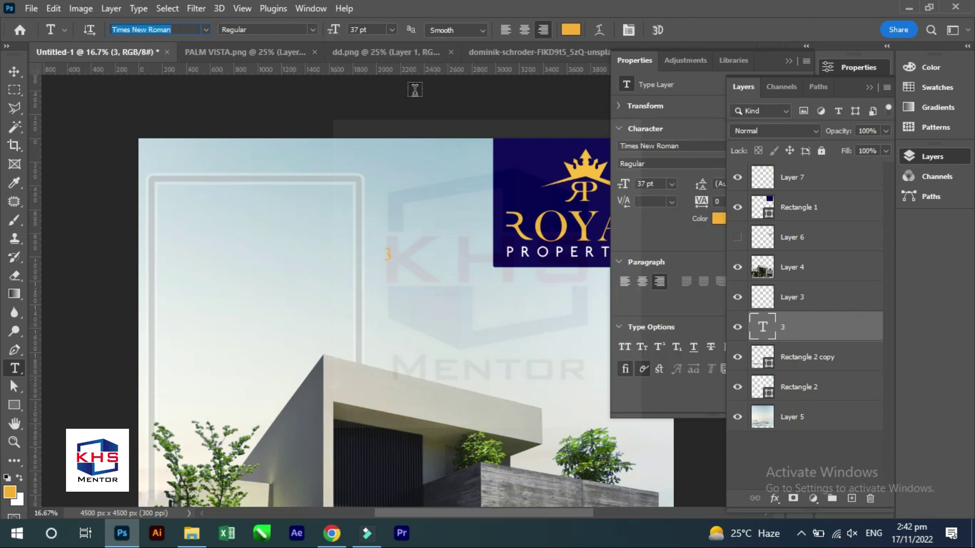
pyautogui.write('mont')
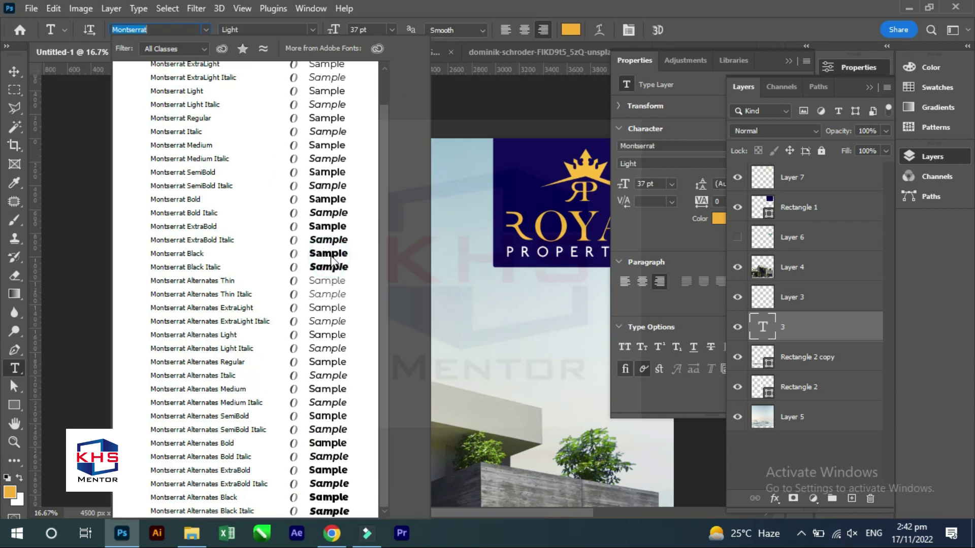
pyautogui.click(331, 255)
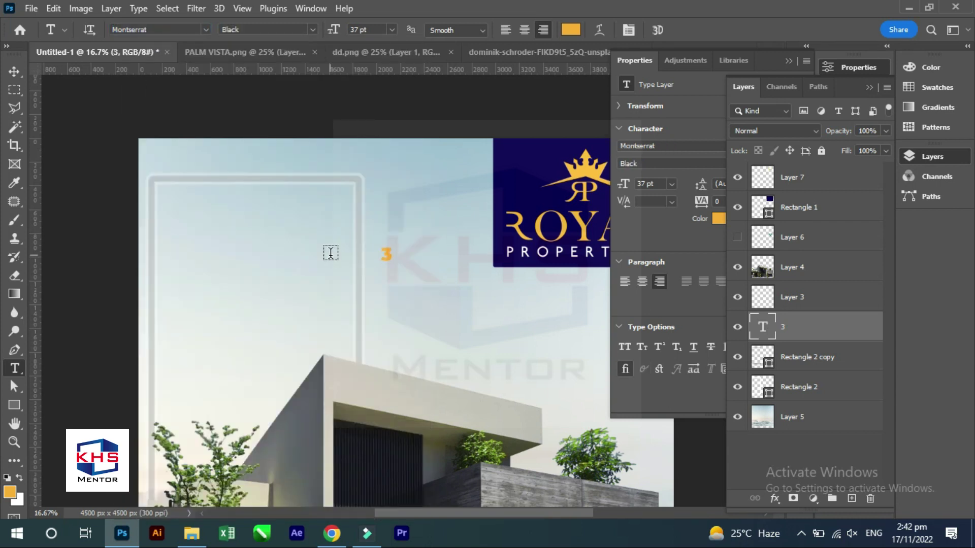
pyautogui.press('b')
pyautogui.press('v')
pyautogui.moveTo(387, 252); pyautogui.dragTo(169, 199)
# Enlarge the 3 into a big numeral and Alt-drag a copy to its right.
pyautogui.hotkey('ctrl', 't')
pyautogui.moveTo(174, 208); pyautogui.dragTo(236, 292)
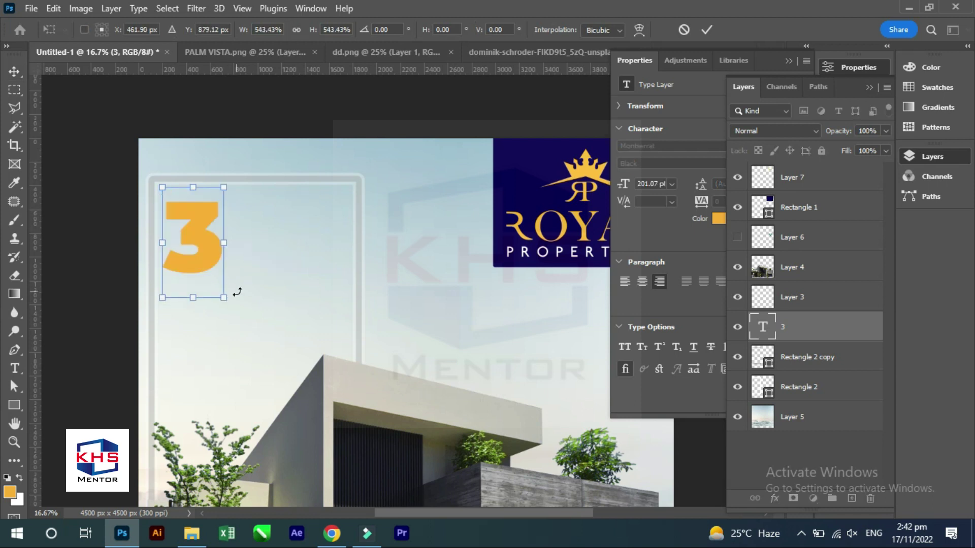
pyautogui.press('Return')
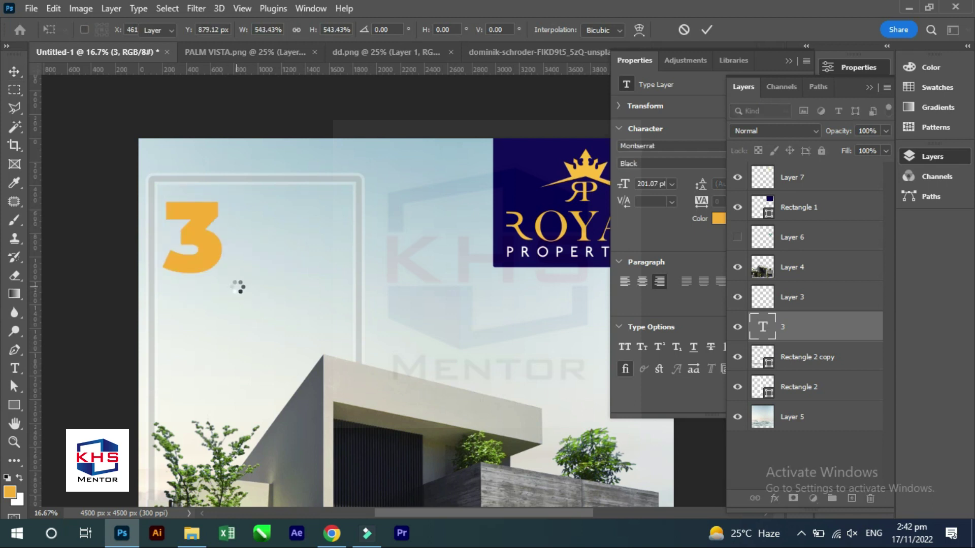
pyautogui.moveTo(189, 243); pyautogui.dragTo(290, 233)
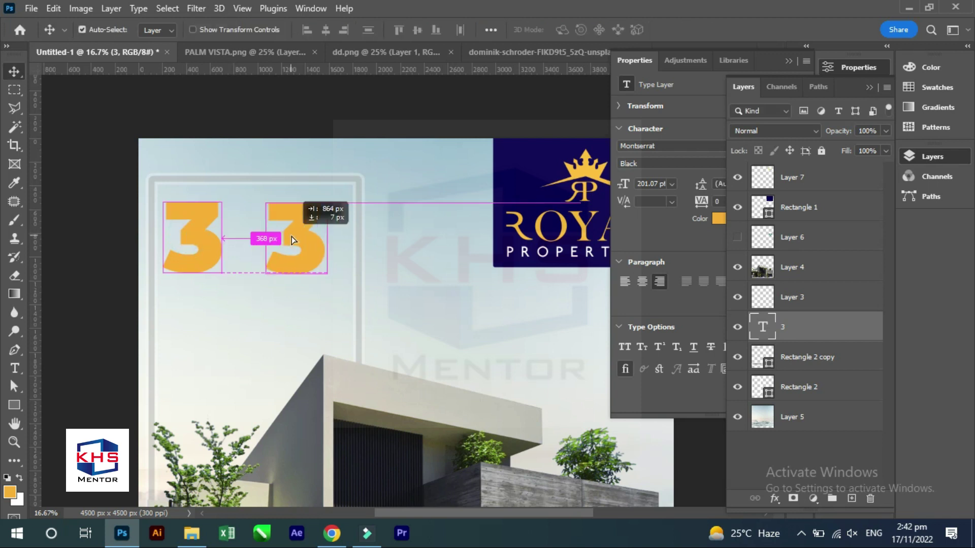
# Retype the copied 3 as 'Marla' and place it right after the 3.
pyautogui.doubleClick(291, 234)
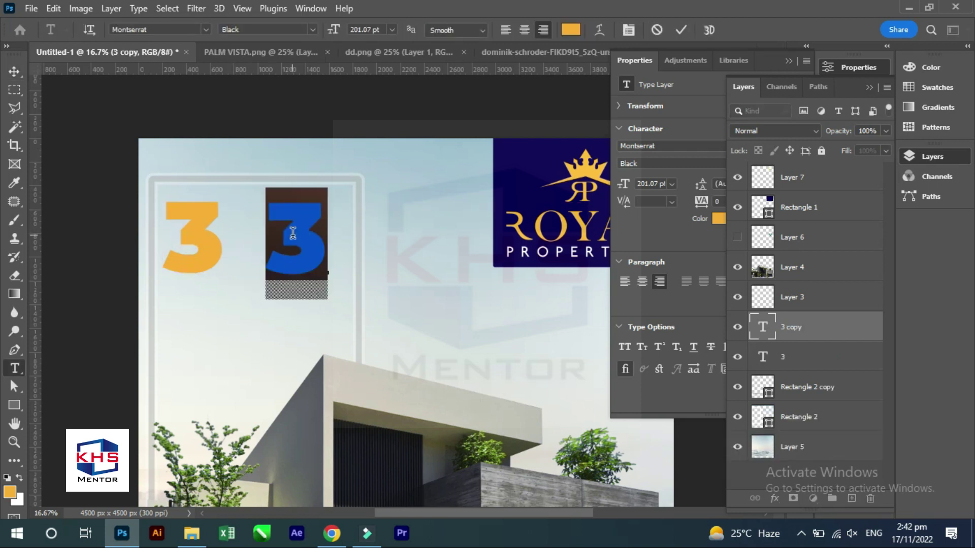
pyautogui.write('ala')
pyautogui.hotkey('ctrl', 'Return')
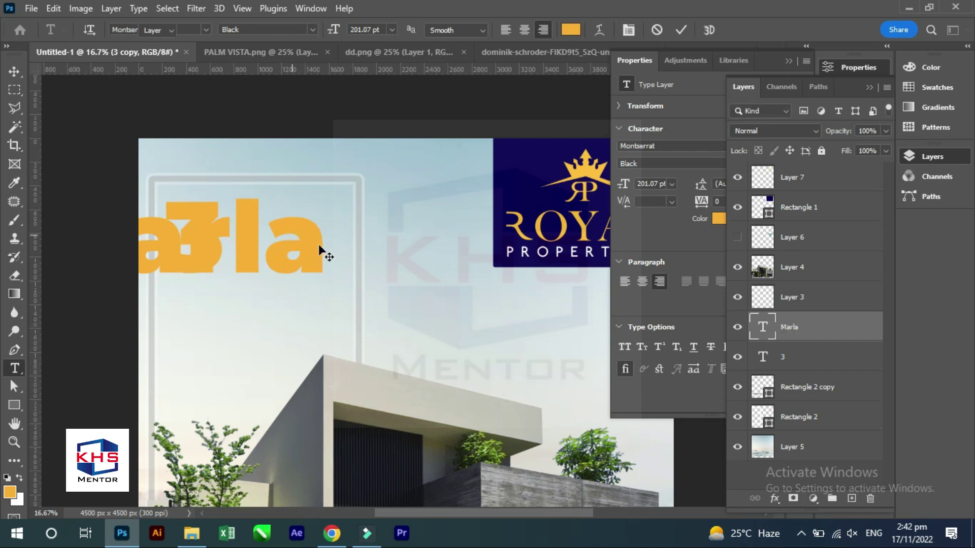
pyautogui.moveTo(309, 239); pyautogui.dragTo(496, 237)
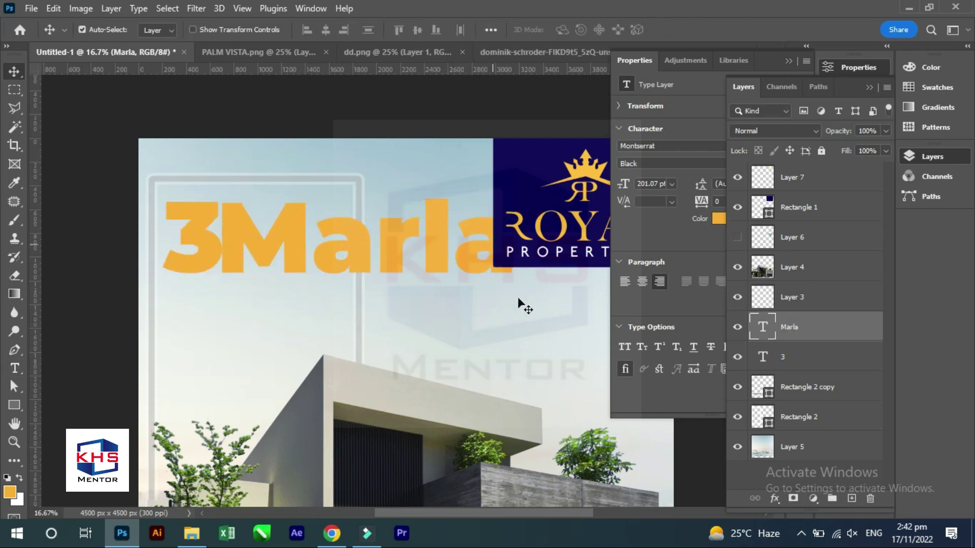
# Scale Marla down to about 40% and nudge it downward.
pyautogui.hotkey('ctrl', 't')
pyautogui.moveTo(511, 300)
pyautogui.mouseDown()
pyautogui.moveTo(326, 237)
pyautogui.moveTo(331, 248)
pyautogui.mouseUp()
pyautogui.hotkey('shift', 'Down')
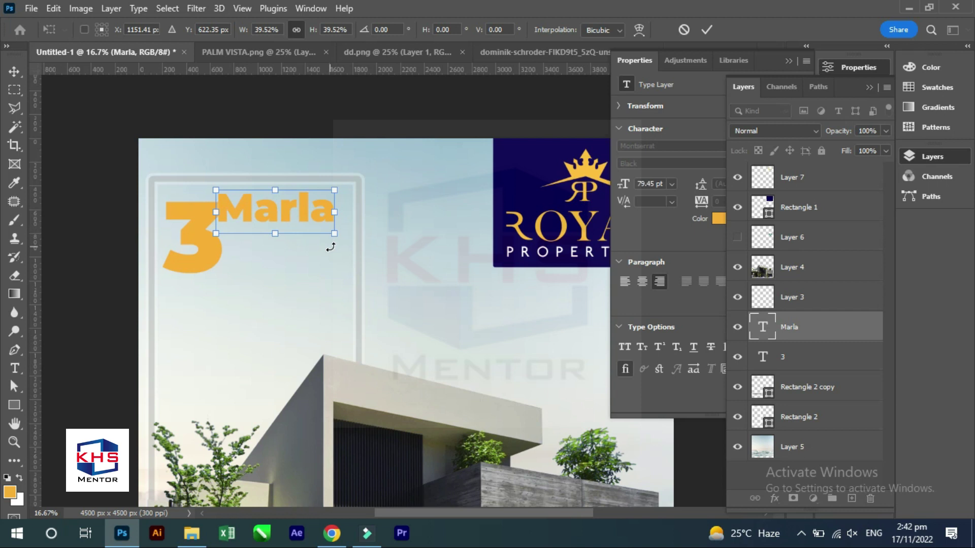
pyautogui.hotkey('shift', 'Down')
pyautogui.hotkey('shift', 'Down')
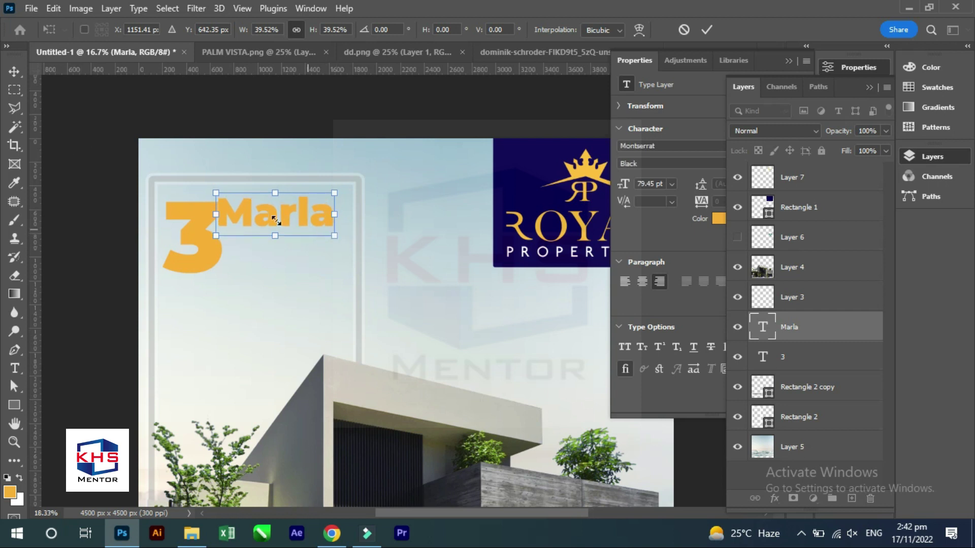
# Fine-tune Marla's position so it sits beside the big 3.
pyautogui.hotkey('ctrl', '+')
pyautogui.hotkey('ctrl', '+')
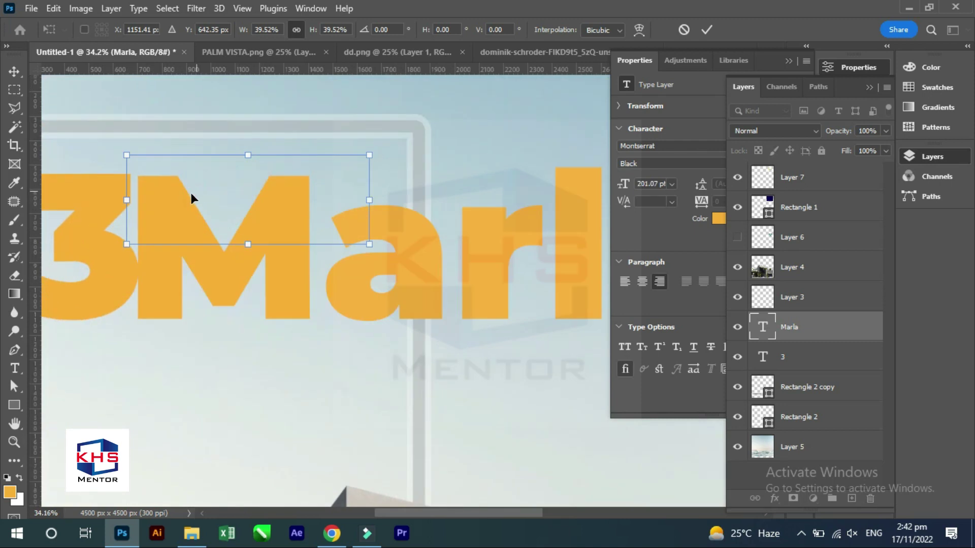
pyautogui.moveTo(179, 204); pyautogui.dragTo(179, 203)
pyautogui.press('Up')
pyautogui.press('Up')
pyautogui.press('Up')
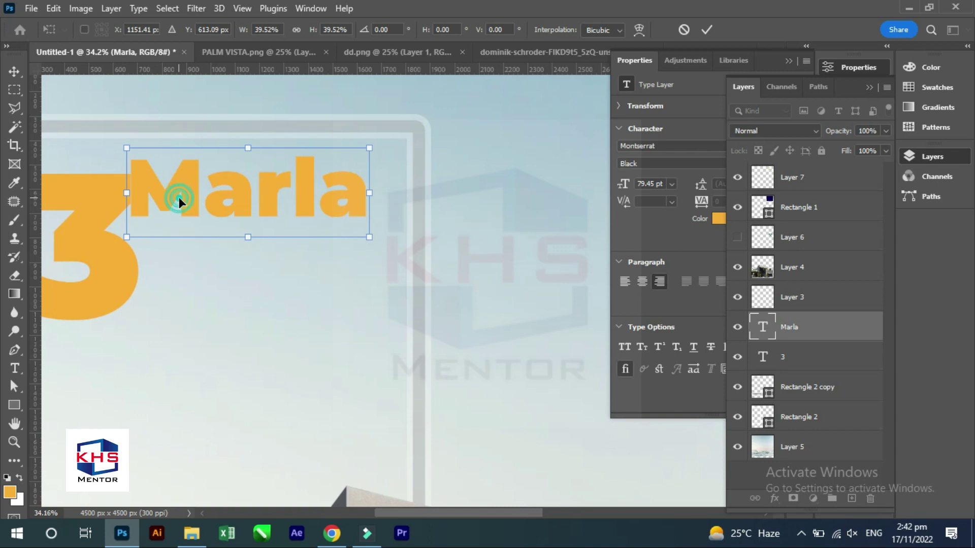
pyautogui.moveTo(179, 202); pyautogui.dragTo(179, 214)
pyautogui.hotkey('shift', 'Down')
pyautogui.hotkey('shift', 'Down')
pyautogui.hotkey('shift', 'Down')
pyautogui.press('Down')
pyautogui.press('Down')
pyautogui.press('Down')
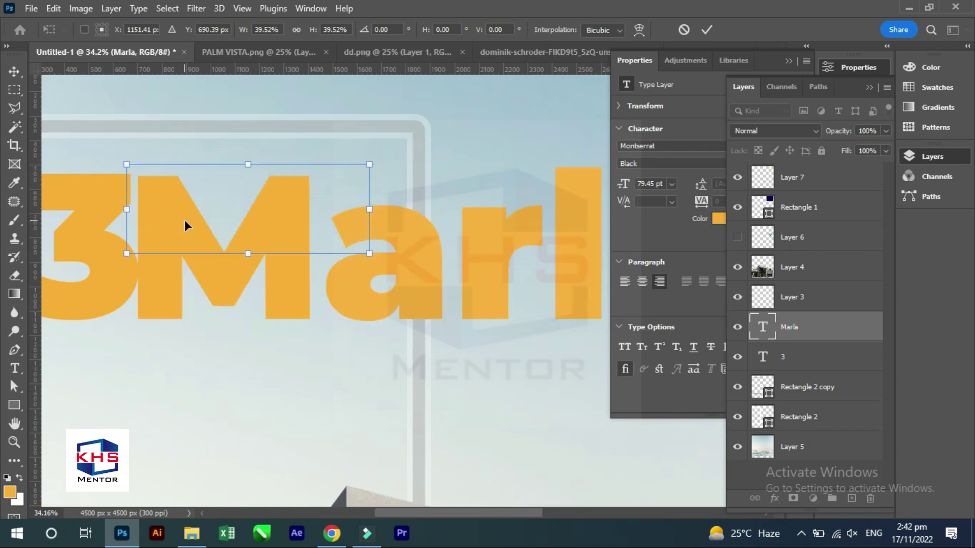
pyautogui.press('Return')
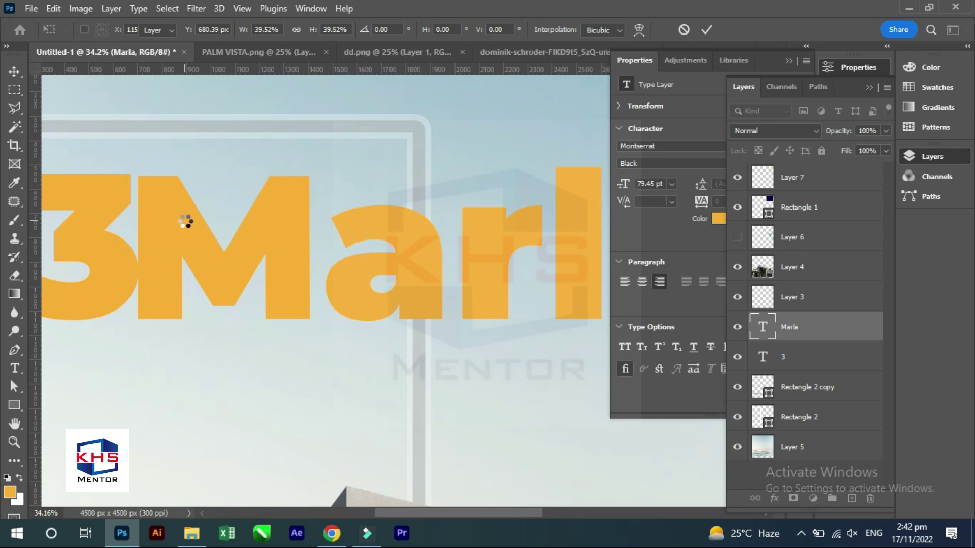
pyautogui.hotkey('ctrl', '0')
pyautogui.hotkey('shift', 'Right')
pyautogui.hotkey('shift', 'Right')
pyautogui.hotkey('shift', 'Right')
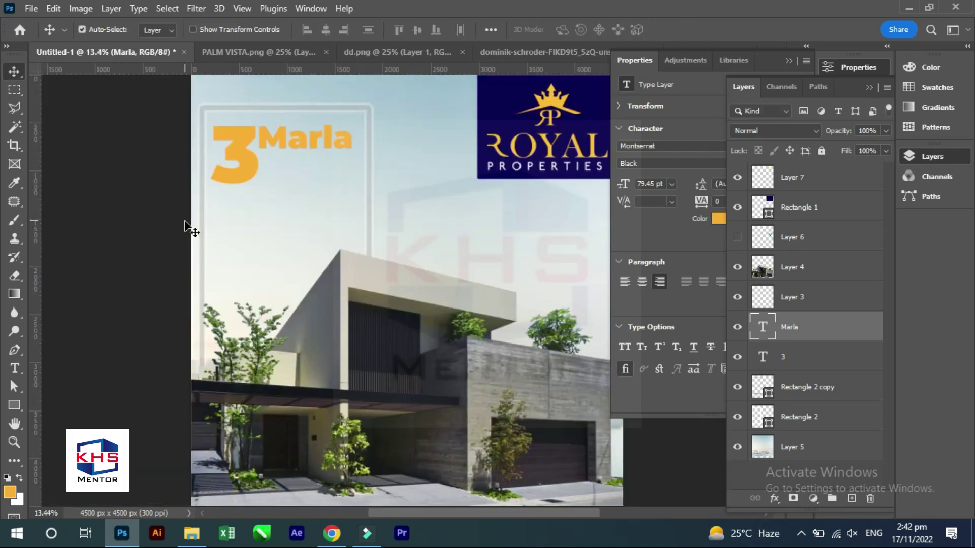
# Select both the 3 and Marla text layers and set their colour to black.
pyautogui.click(244, 165)
pyautogui.keyDown('shift'); pyautogui.click(267, 139); pyautogui.keyUp('shift')
pyautogui.press('t')
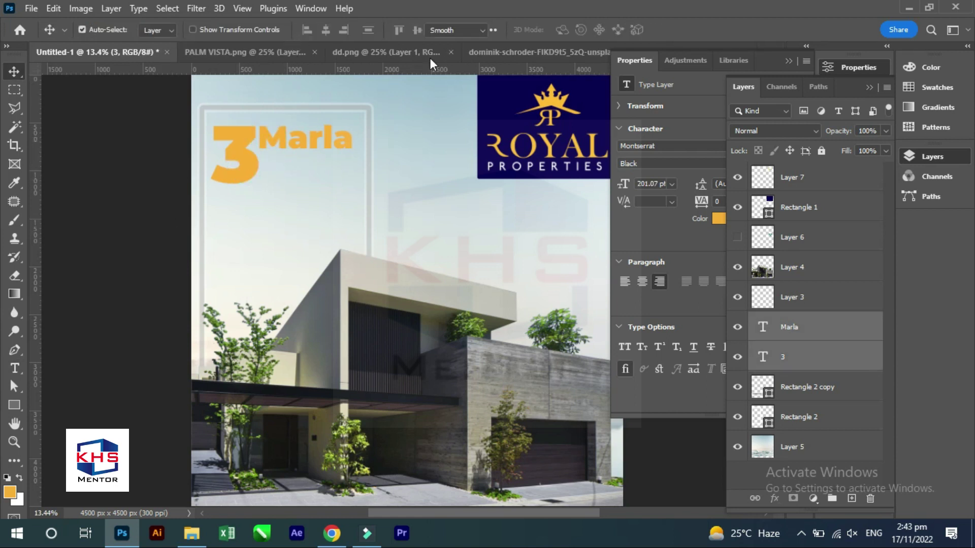
pyautogui.click(570, 29)
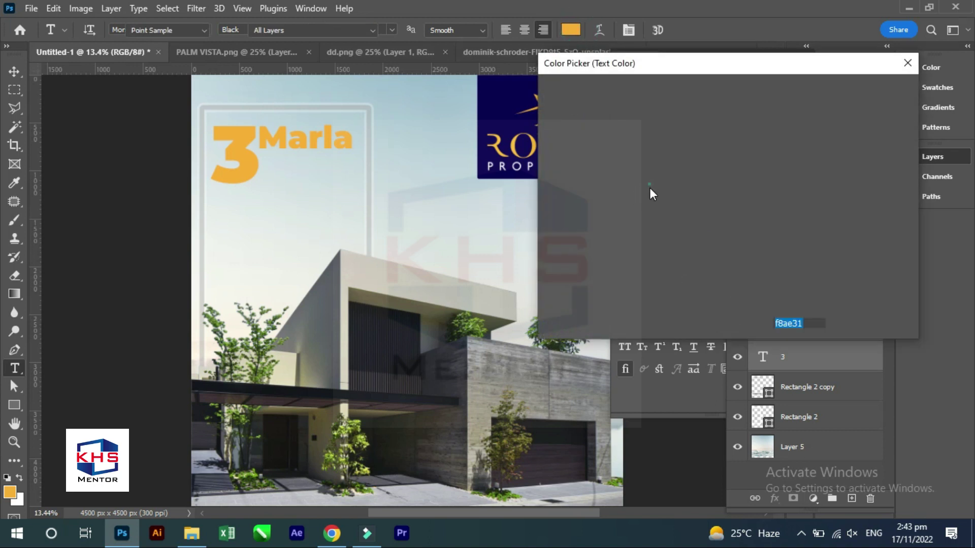
pyautogui.click(650, 184)
pyautogui.moveTo(731, 274); pyautogui.dragTo(740, 292)
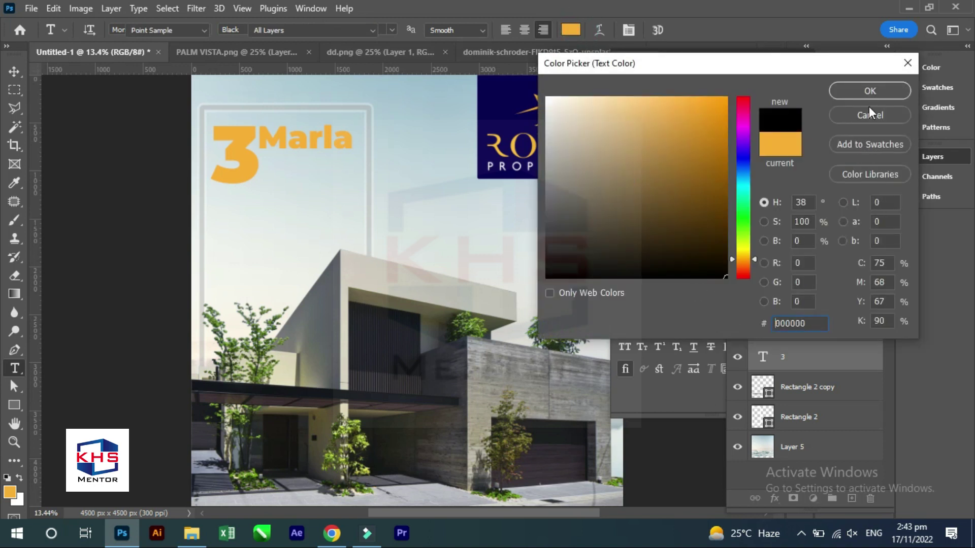
# Confirm black for the 3 Marla heading and add a 'Residential Plots' line beneath it.
pyautogui.click(870, 91)
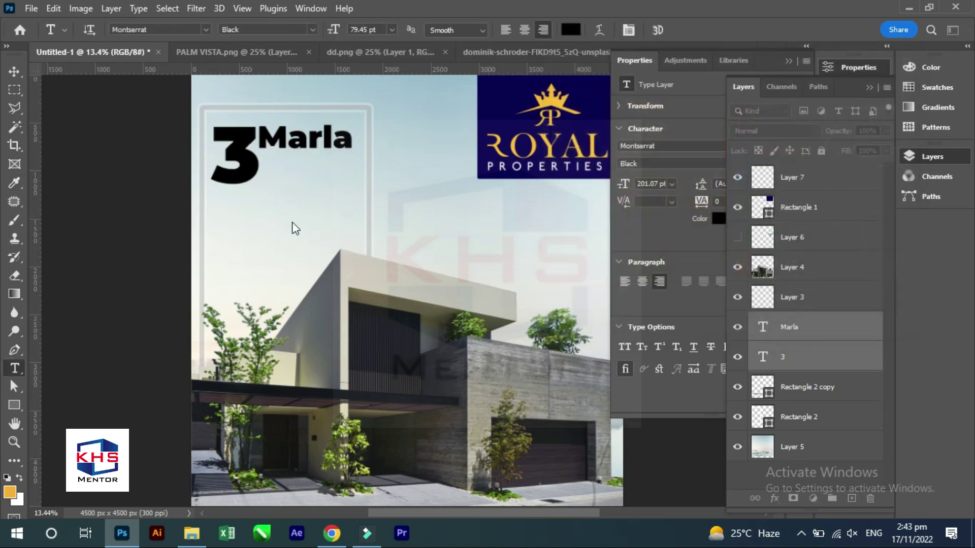
pyautogui.click(390, 213)
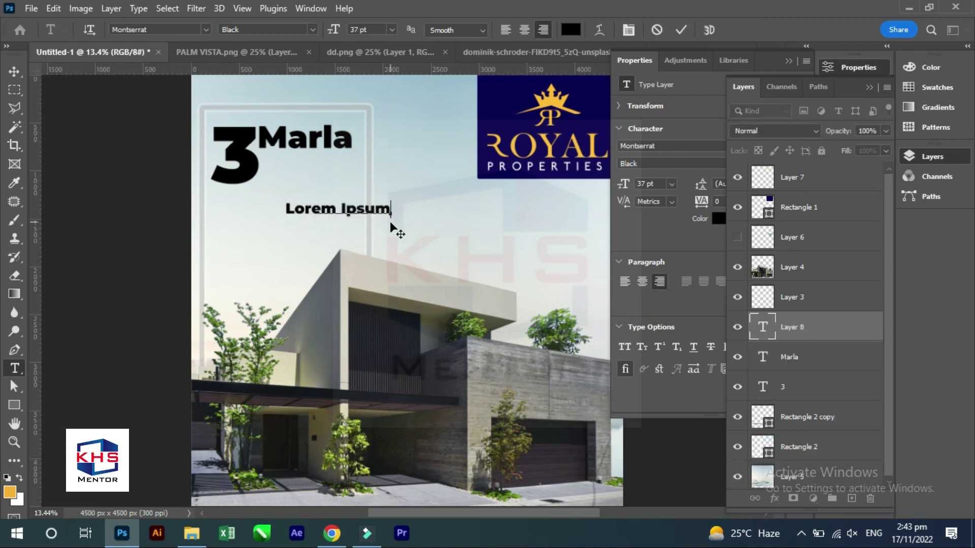
pyautogui.write('Residential Plot')
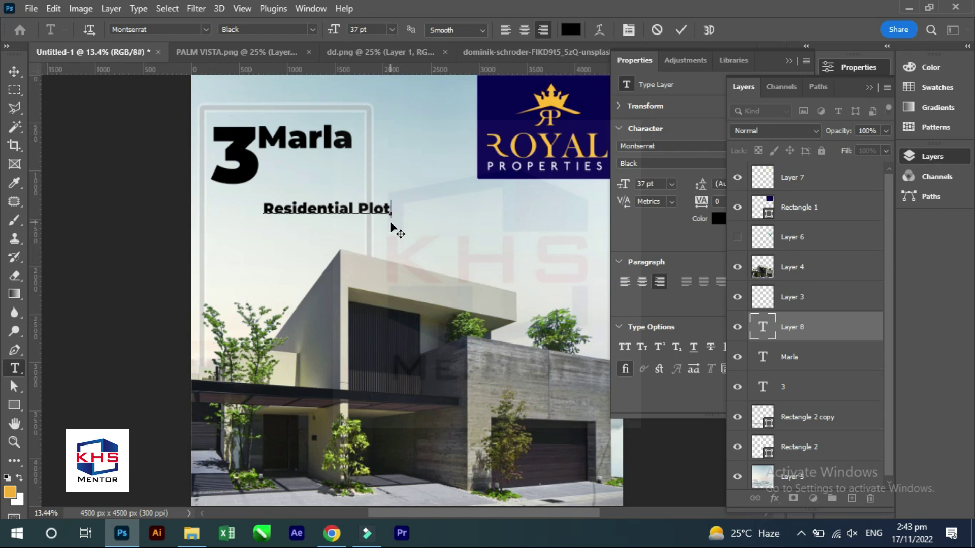
pyautogui.write('s')
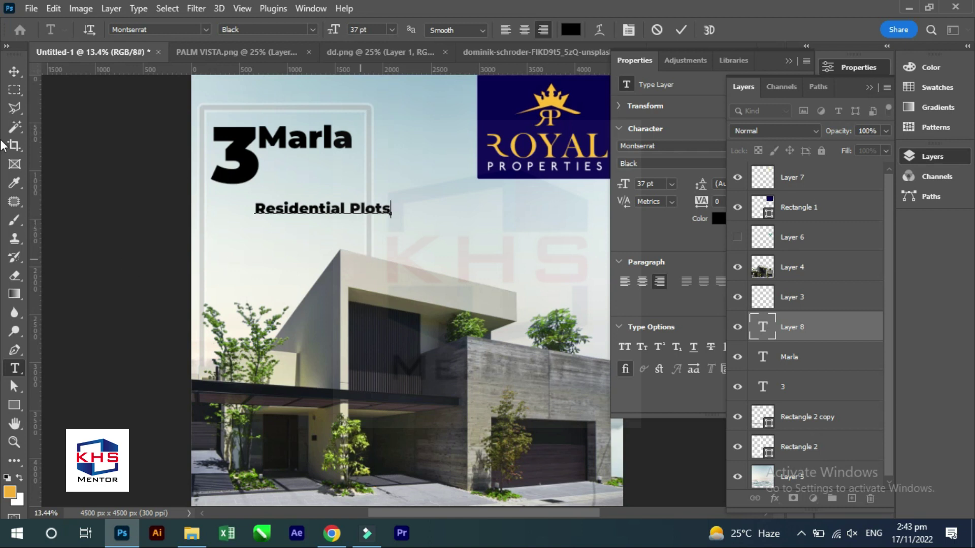
pyautogui.click(14, 72)
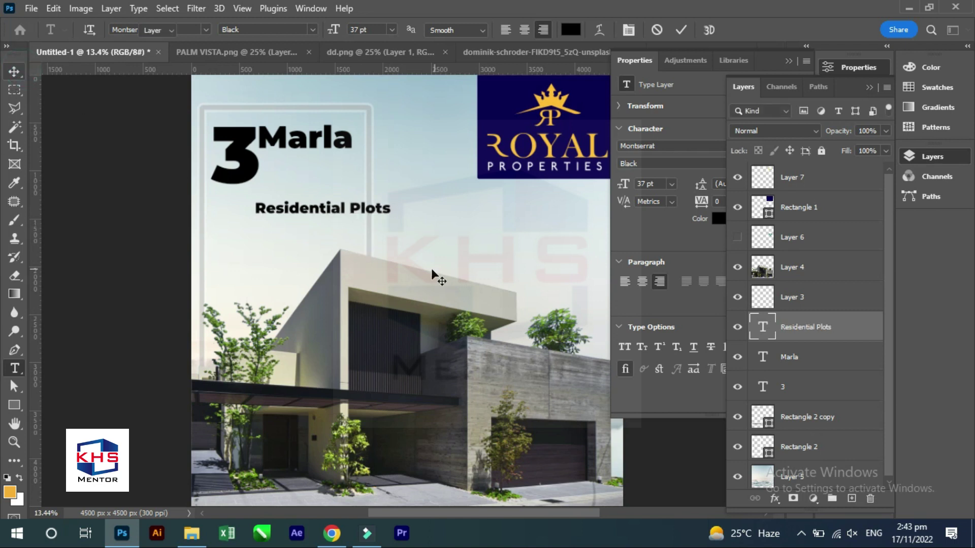
# Move the Residential Plots line up under Marla and zoom in on the heading.
pyautogui.moveTo(430, 272); pyautogui.dragTo(373, 264)
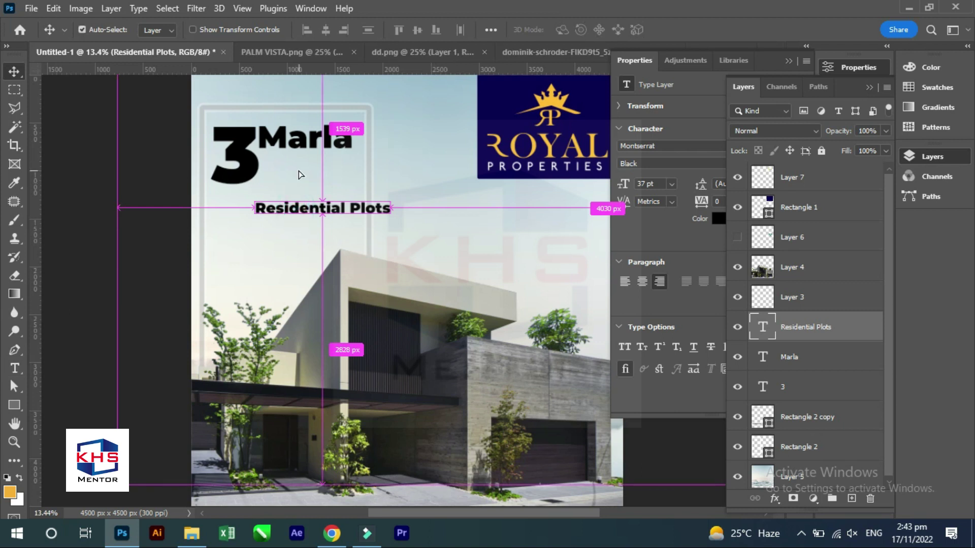
pyautogui.moveTo(297, 209); pyautogui.dragTo(301, 162)
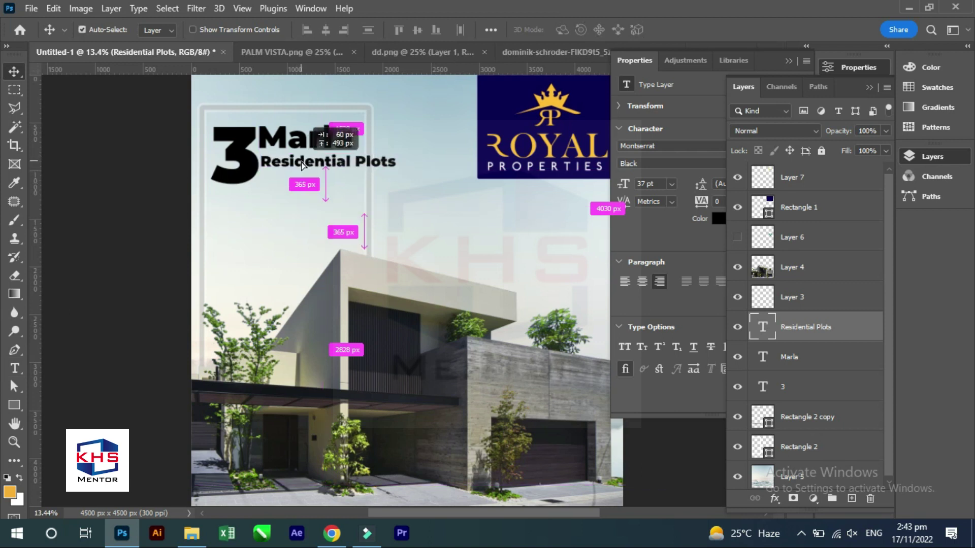
pyautogui.moveTo(203, 102); pyautogui.dragTo(312, 175)
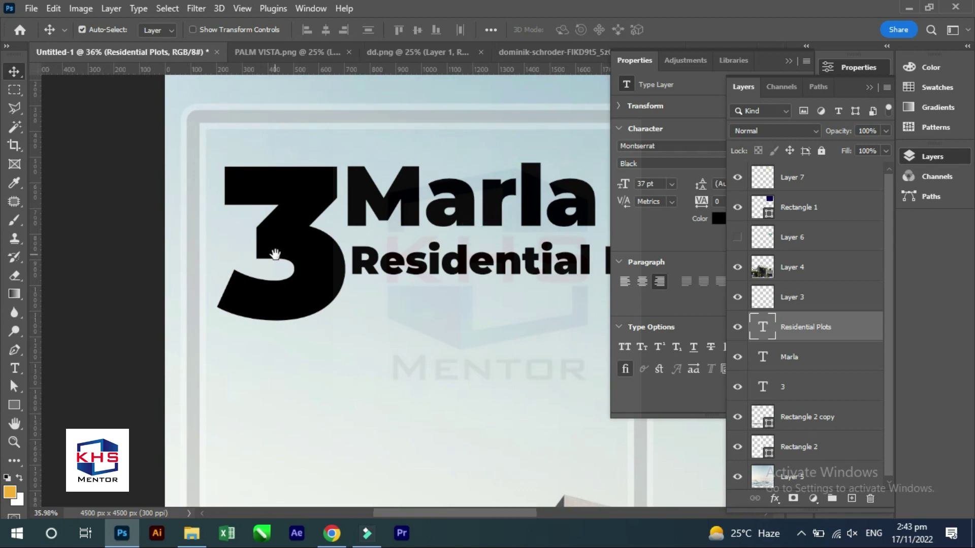
pyautogui.hscroll(5, 321, 253)
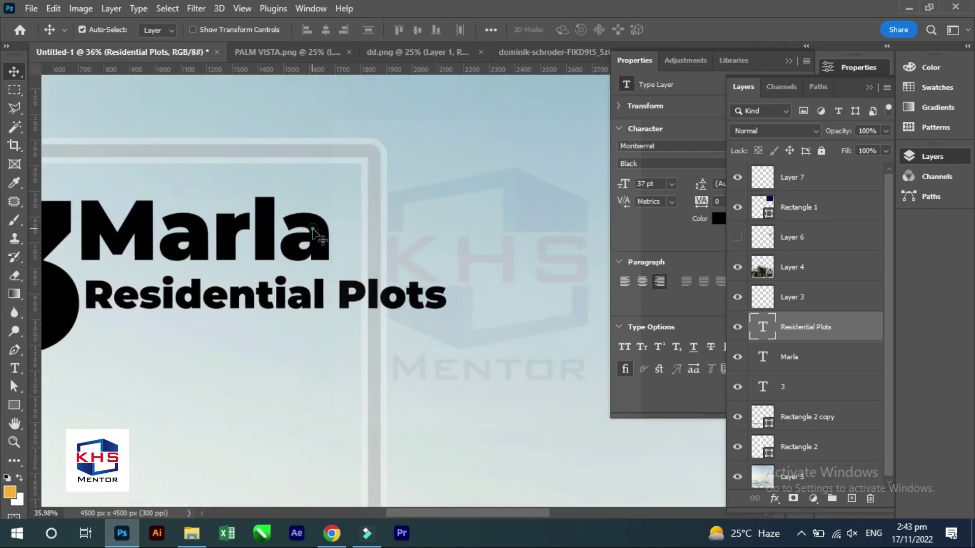
# Enlarge the Marla text with Free Transform.
pyautogui.keyDown('ctrl'); pyautogui.click(315, 231); pyautogui.keyUp('ctrl')
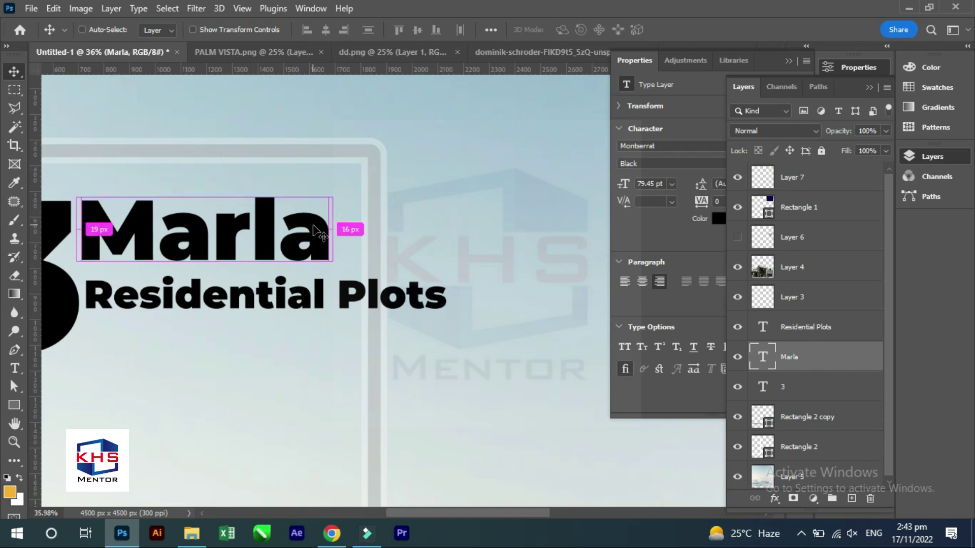
pyautogui.hotkey('ctrl', 't')
pyautogui.moveTo(331, 291); pyautogui.dragTo(448, 327)
pyautogui.press('Return')
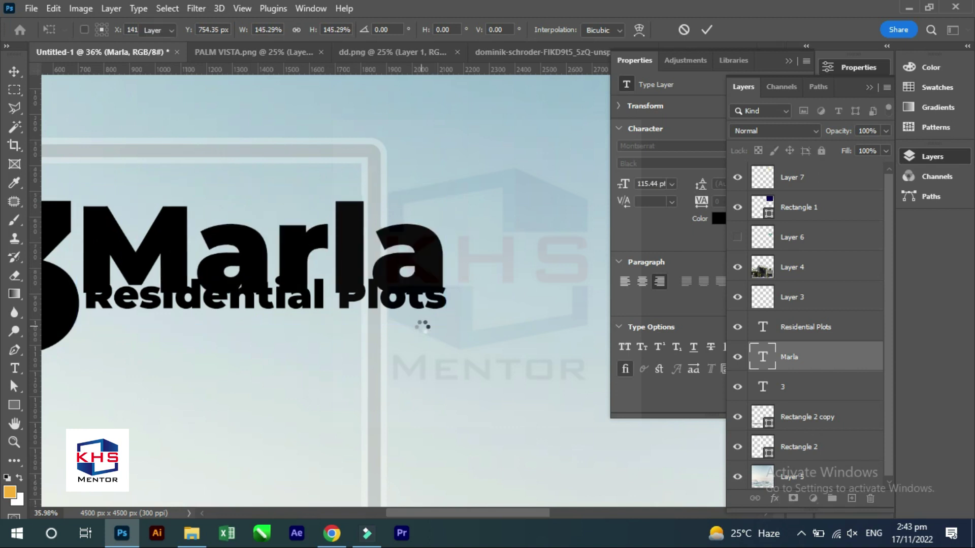
# Nudge the Residential Plots line slightly lower.
pyautogui.moveTo(416, 304); pyautogui.dragTo(420, 308)
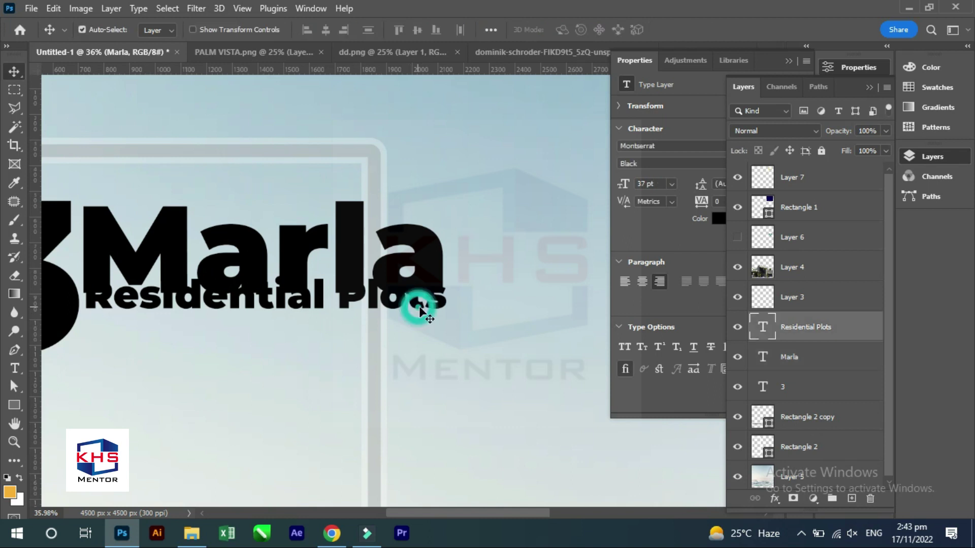
pyautogui.hotkey('shift', 'Down')
pyautogui.hotkey('shift', 'Down')
pyautogui.hotkey('shift', 'Down')
pyautogui.hotkey('shift', 'Down')
pyautogui.hotkey('shift', 'Down')
pyautogui.hotkey('shift', 'Down')
pyautogui.scroll(-2, 411, 323)
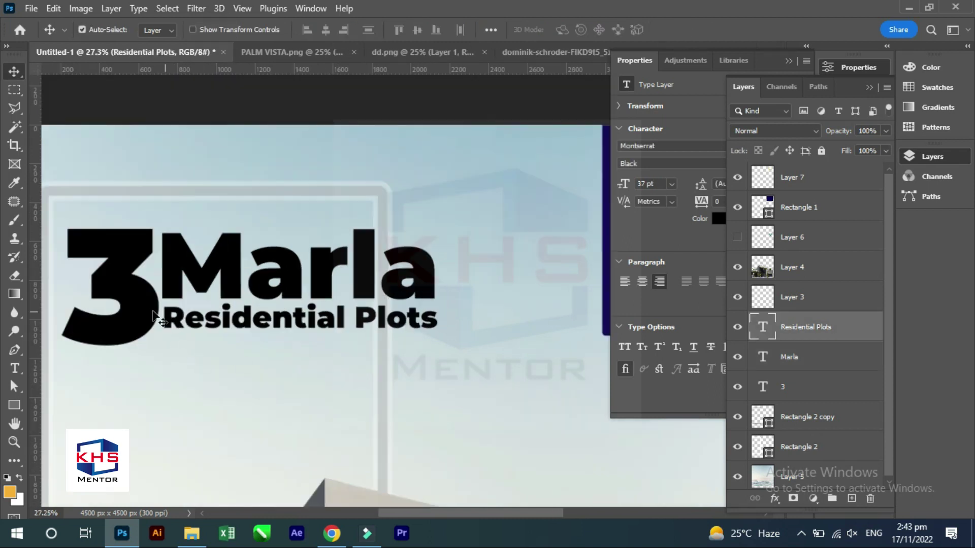
# Scale the 3 and Residential Plots together to fit the heading block.
pyautogui.keyDown('shift'); pyautogui.click(151, 315); pyautogui.keyUp('shift')
pyautogui.hotkey('ctrl', 't')
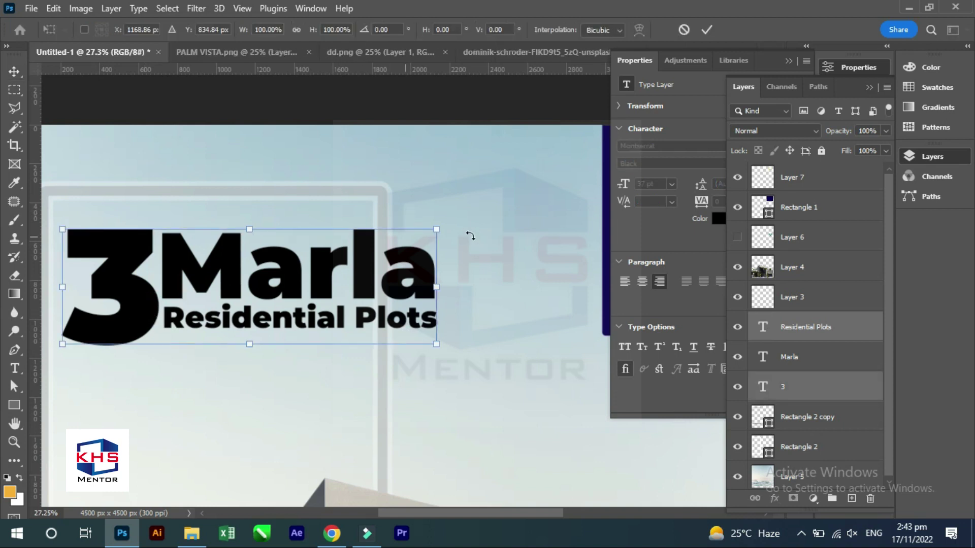
pyautogui.moveTo(432, 231); pyautogui.dragTo(364, 251)
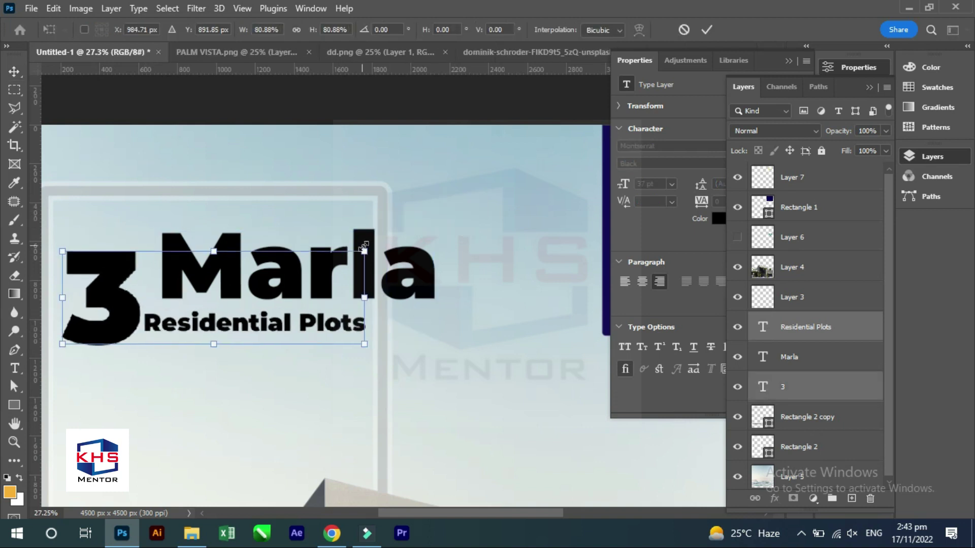
pyautogui.moveTo(144, 246); pyautogui.dragTo(376, 238)
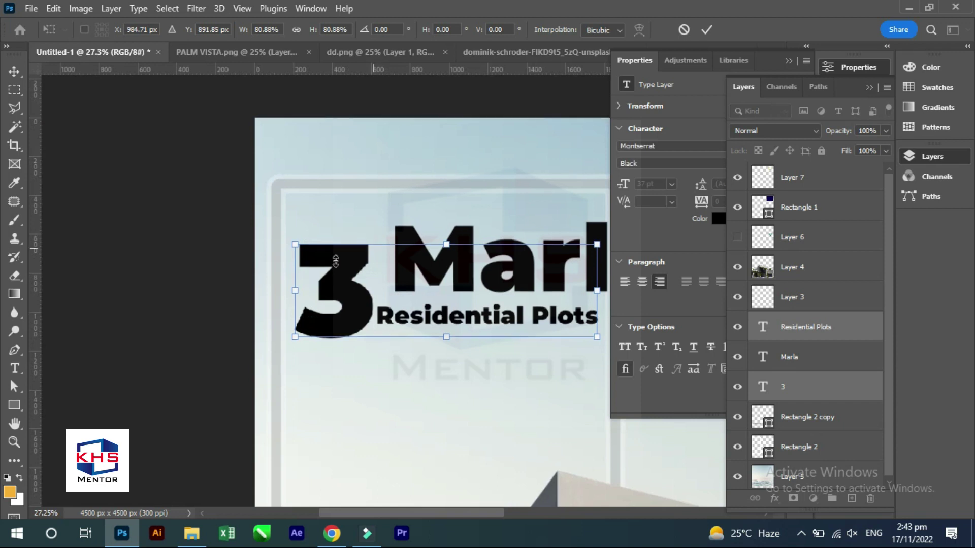
pyautogui.moveTo(295, 242)
pyautogui.mouseDown()
pyautogui.moveTo(288, 238)
pyautogui.moveTo(335, 230)
pyautogui.moveTo(332, 237)
pyautogui.mouseUp()
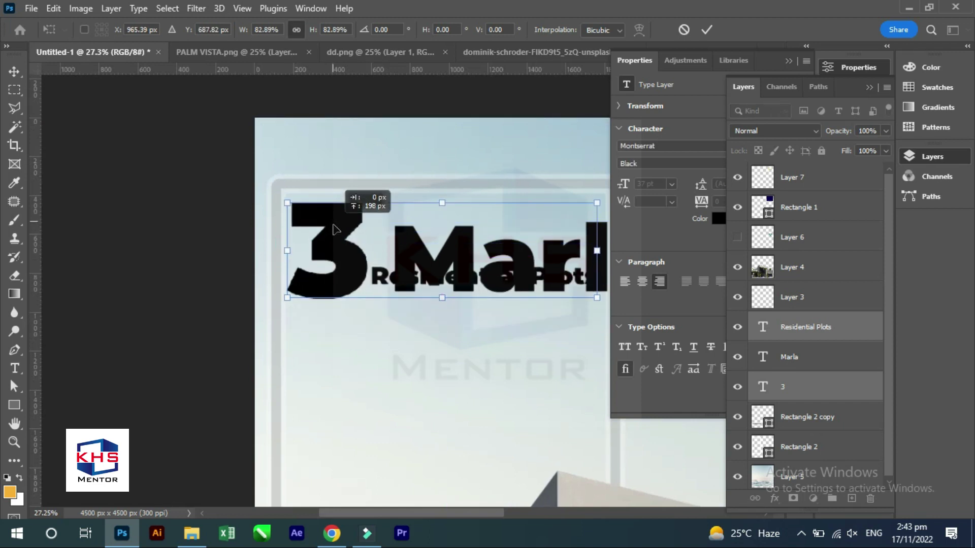
pyautogui.press('Return')
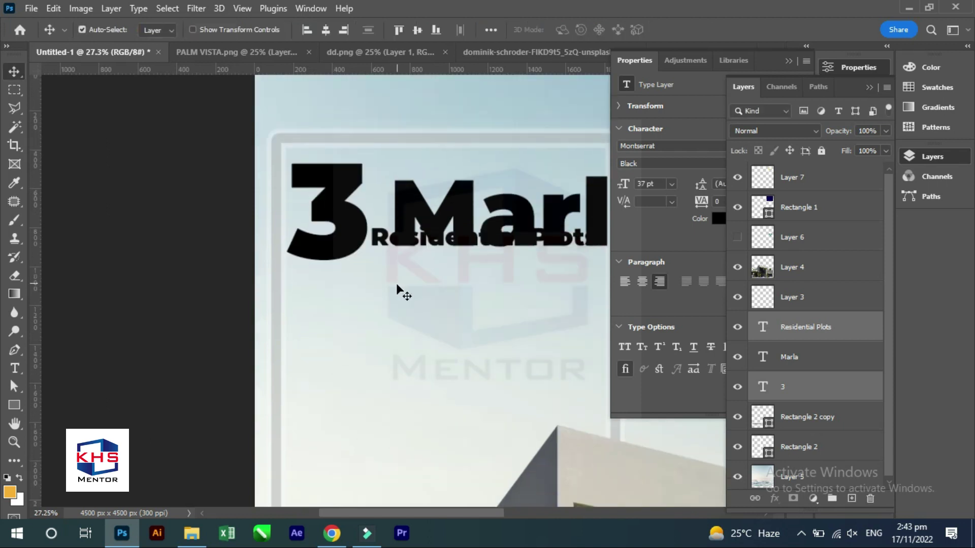
# Raise Marla beside the 3 and resize it to match the Residential Plots width.
pyautogui.moveTo(393, 255); pyautogui.dragTo(272, 248)
pyautogui.moveTo(384, 213); pyautogui.dragTo(353, 195)
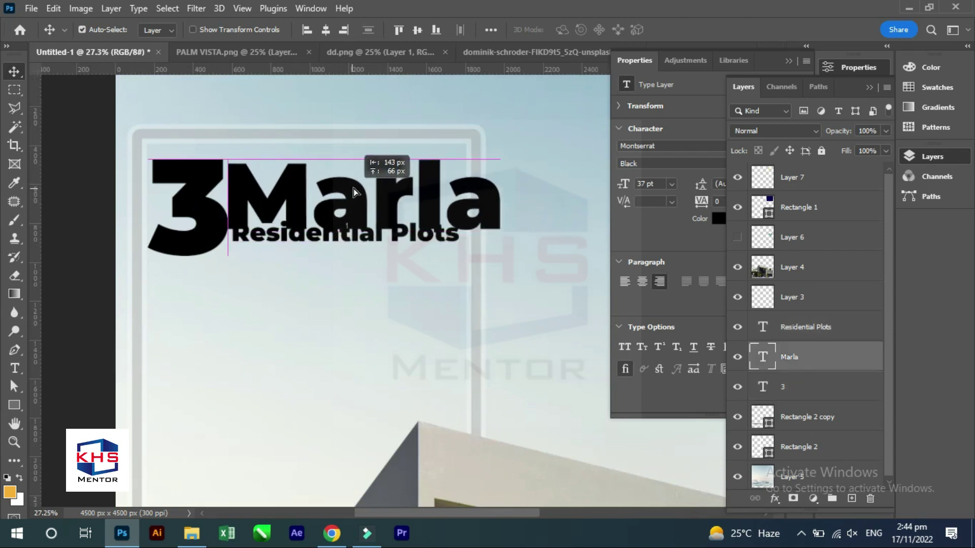
pyautogui.moveTo(354, 196); pyautogui.dragTo(354, 188)
pyautogui.hotkey('ctrl', 't')
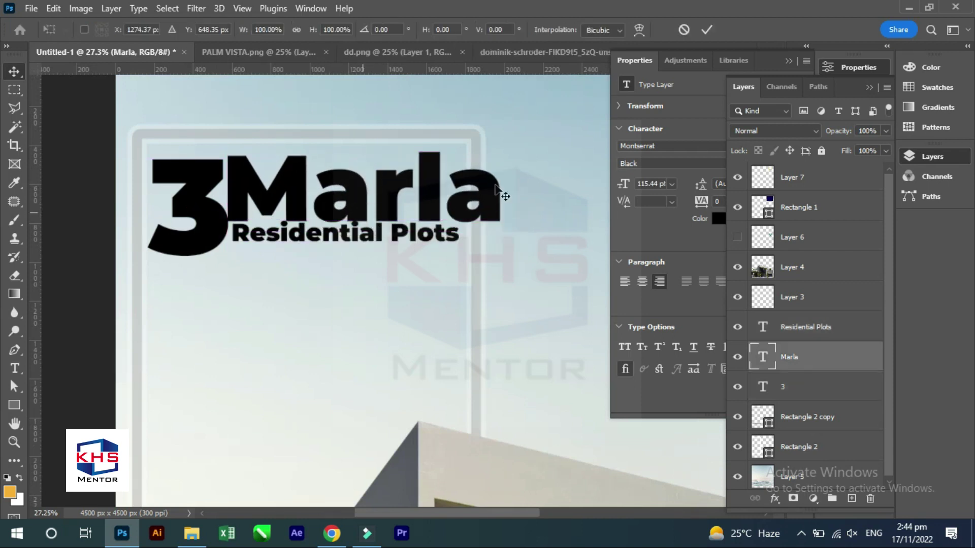
pyautogui.moveTo(504, 142); pyautogui.dragTo(493, 146)
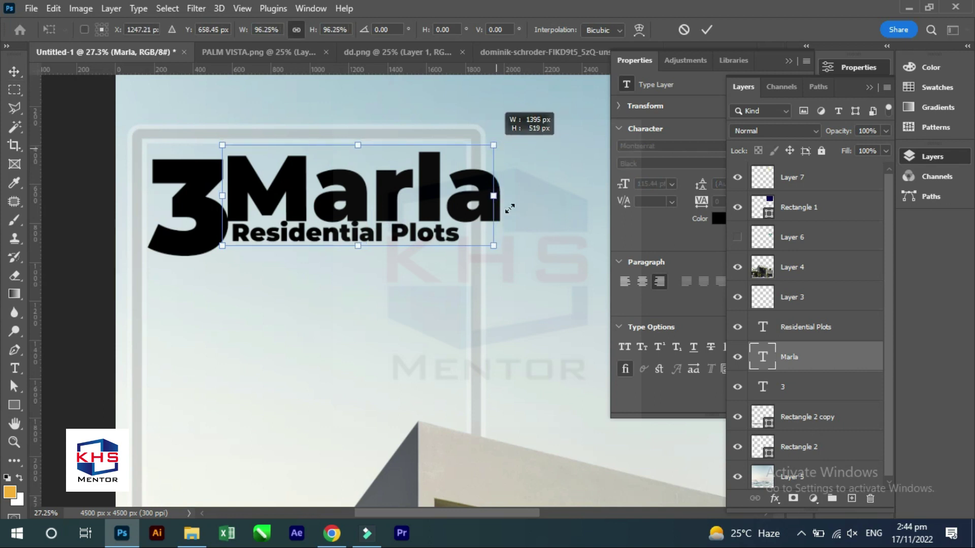
pyautogui.moveTo(495, 245); pyautogui.dragTo(461, 232)
pyautogui.press('Return')
pyautogui.hotkey('ctrl', '0')
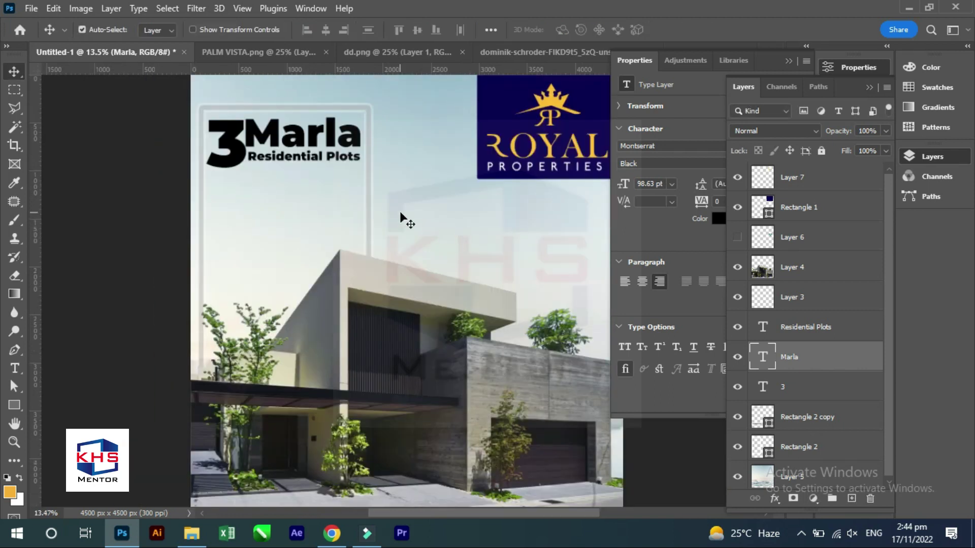
# Show the Palm Vista logo layer and move it below the 3 Marla heading.
pyautogui.scroll(-1, 418, 323)
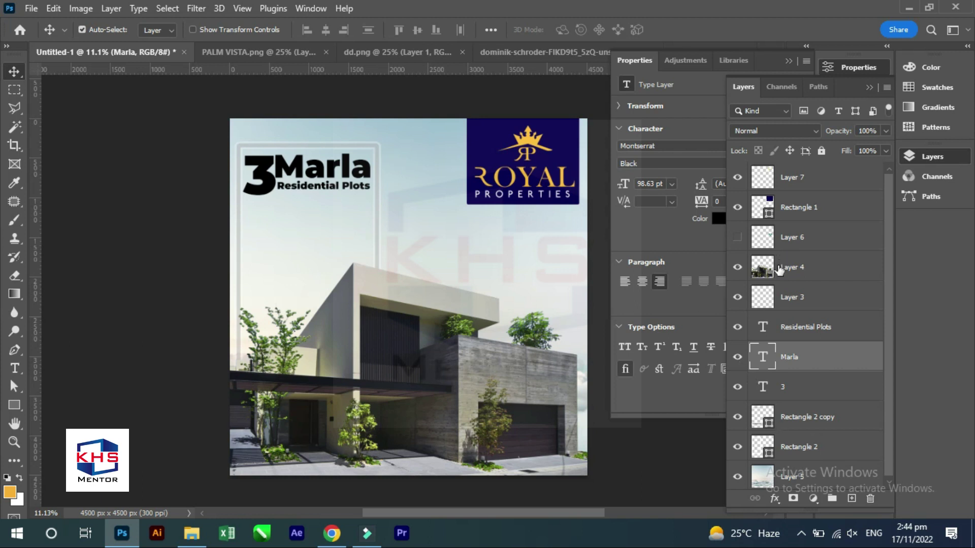
pyautogui.click(737, 237)
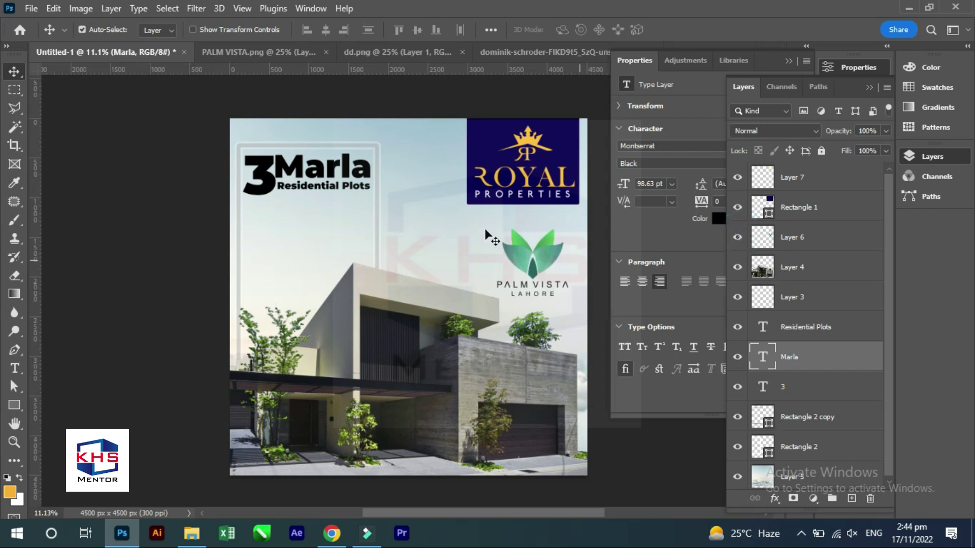
pyautogui.moveTo(542, 260); pyautogui.dragTo(301, 237)
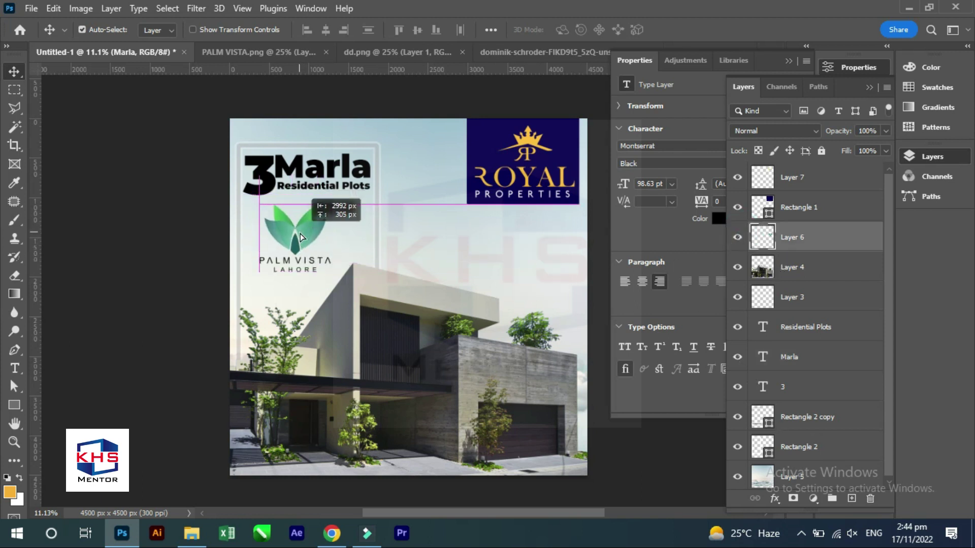
# Close the PALM VISTA.png and dd.png logo files.
pyautogui.click(563, 51)
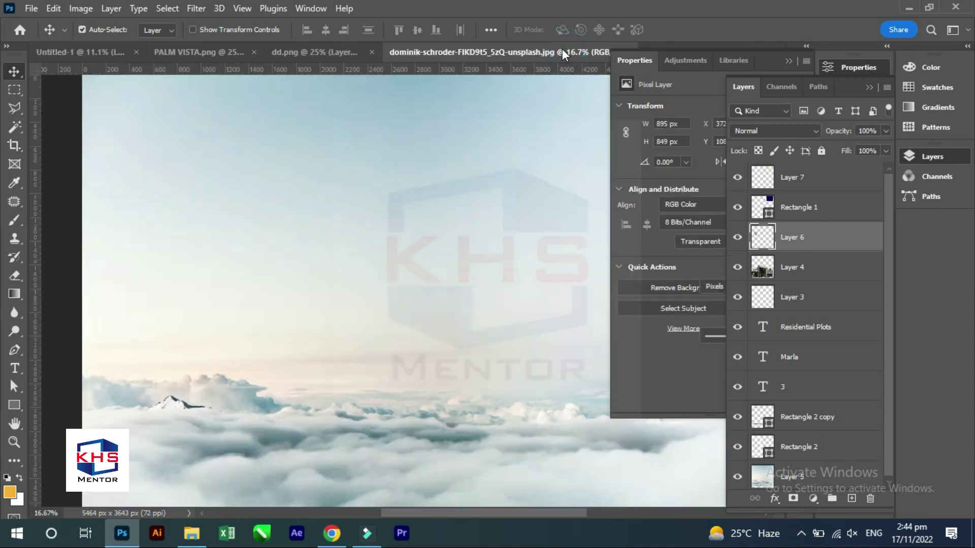
pyautogui.click(315, 51)
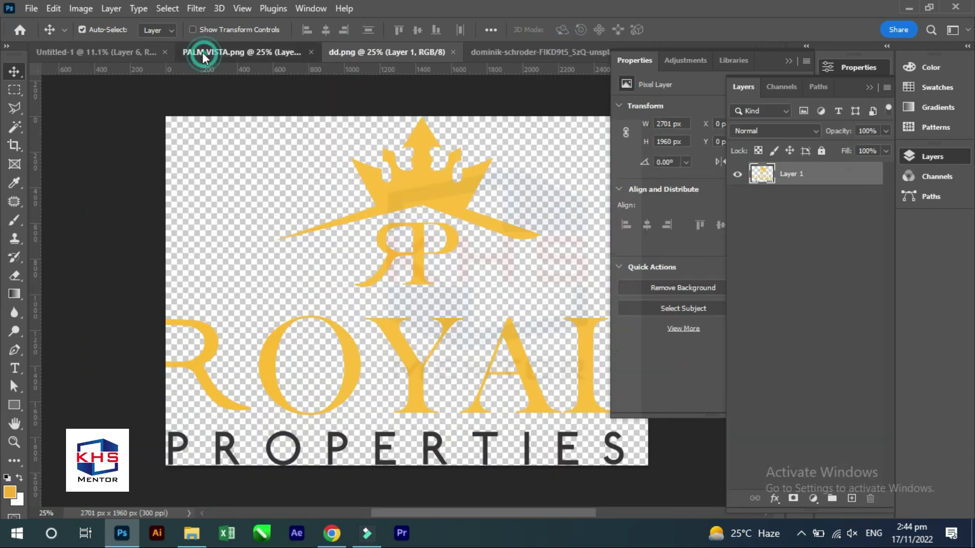
pyautogui.click(202, 53)
pyautogui.click(336, 52)
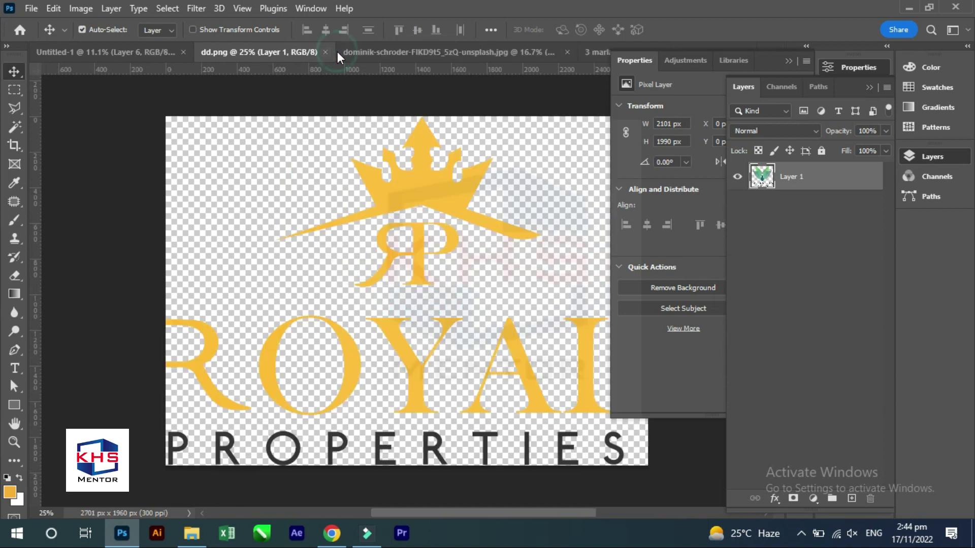
pyautogui.click(321, 51)
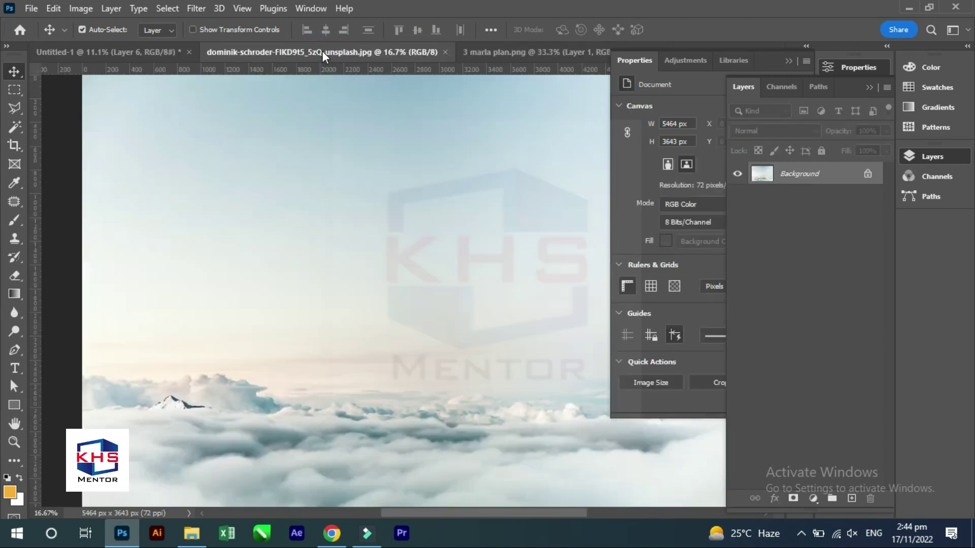
# Drag the 3 marla payment table layer into the Untitled-1 poster.
pyautogui.hotkey('ctrl', 'Tab')
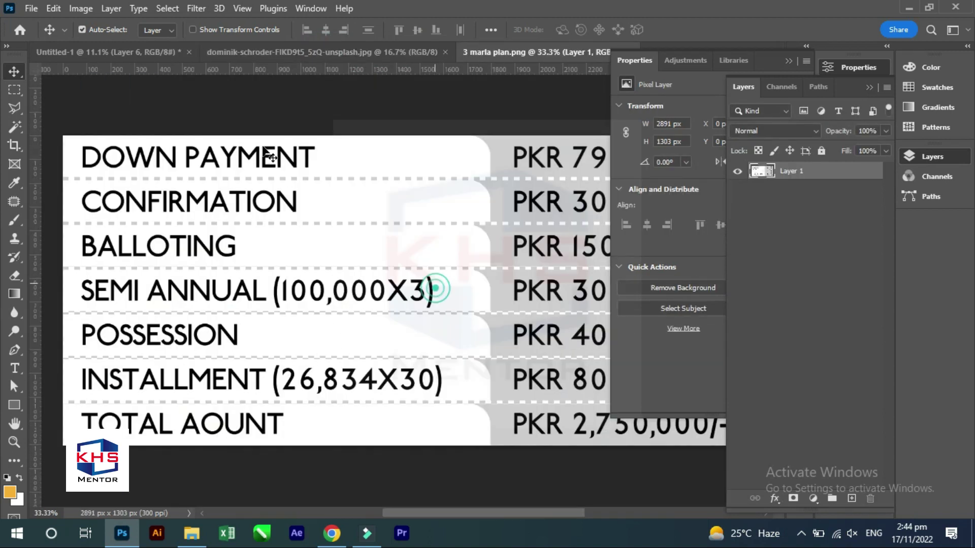
pyautogui.moveTo(425, 288); pyautogui.dragTo(168, 53)
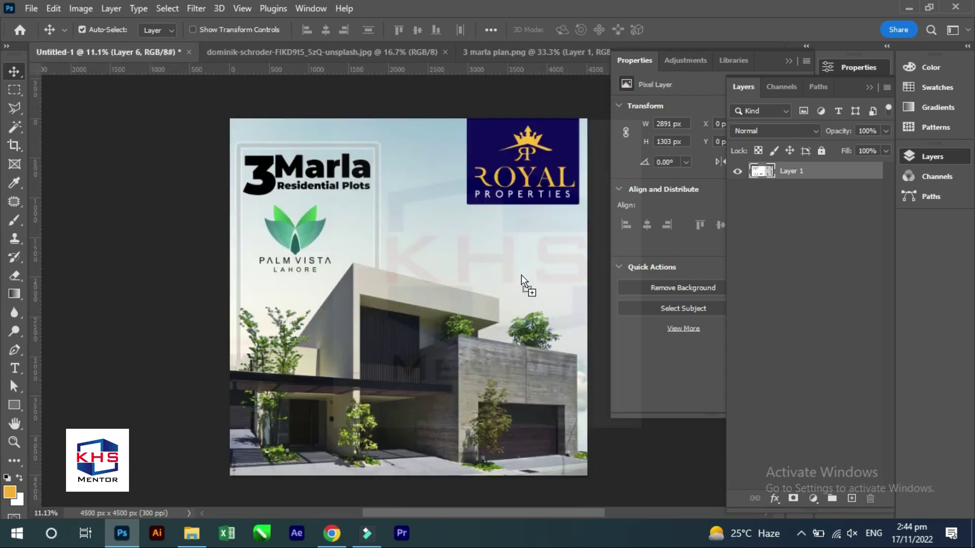
pyautogui.moveTo(521, 275); pyautogui.dragTo(504, 247)
# Scale the payment table down to about half its size.
pyautogui.hotkey('ctrl', 't')
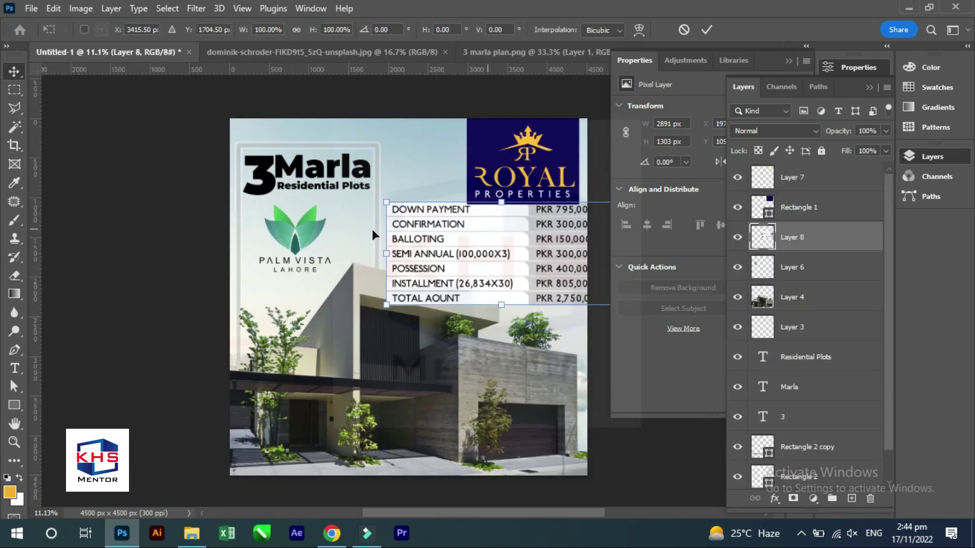
pyautogui.moveTo(382, 252); pyautogui.dragTo(442, 252)
pyautogui.moveTo(503, 257)
pyautogui.mouseDown()
pyautogui.moveTo(475, 241)
pyautogui.moveTo(534, 238)
pyautogui.mouseUp()
pyautogui.moveTo(459, 263)
pyautogui.mouseDown()
pyautogui.moveTo(413, 271)
pyautogui.moveTo(418, 263)
pyautogui.mouseUp()
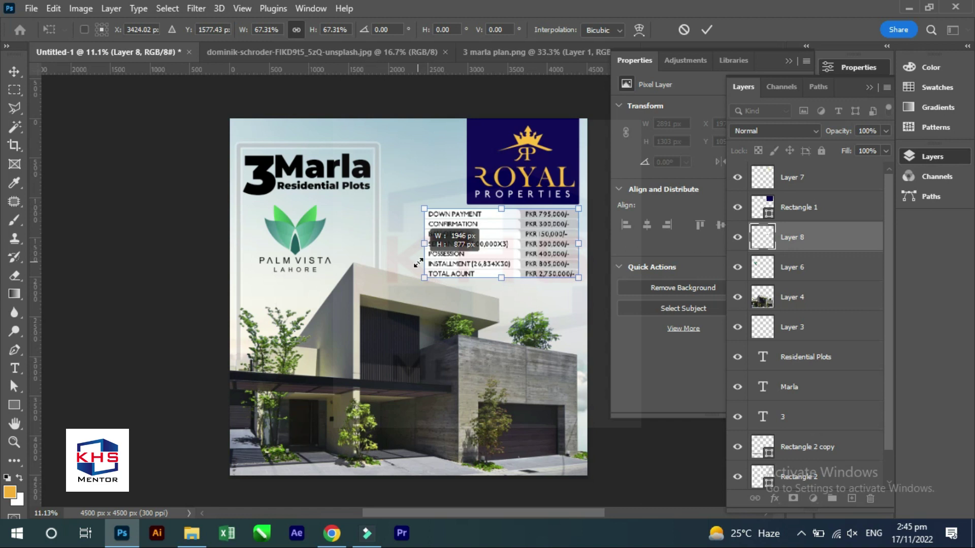
pyautogui.press('Return')
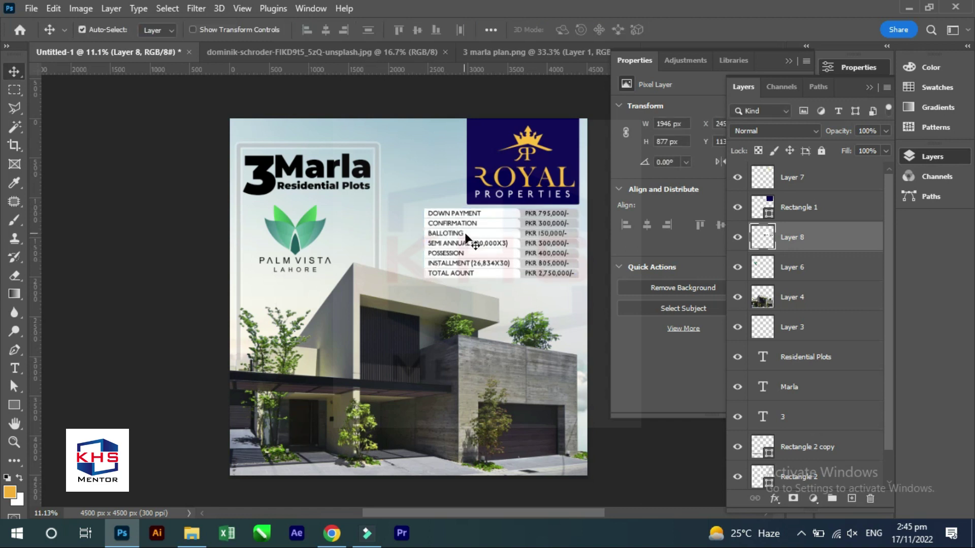
# Move the payment table up beside the heading, next to the Royal Properties logo.
pyautogui.scroll(1, 466, 239)
pyautogui.scroll(1, 426, 235)
pyautogui.scroll(1, 424, 250)
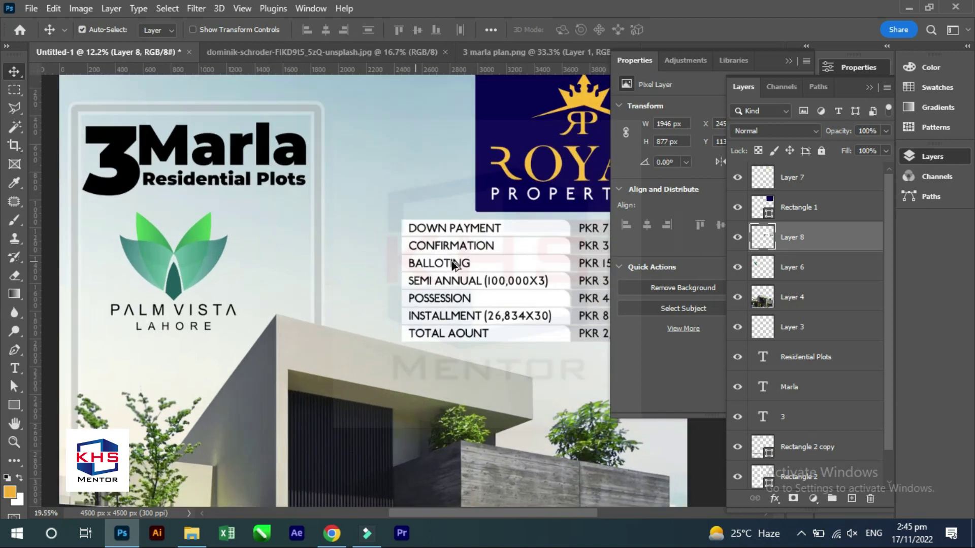
pyautogui.scroll(1, 463, 265)
pyautogui.moveTo(534, 274); pyautogui.dragTo(355, 191)
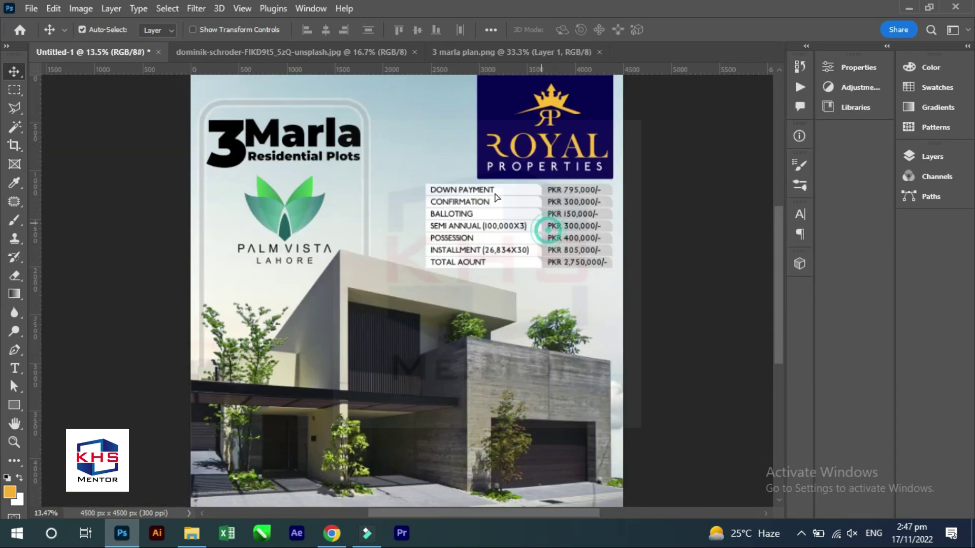
pyautogui.moveTo(495, 195); pyautogui.dragTo(451, 161)
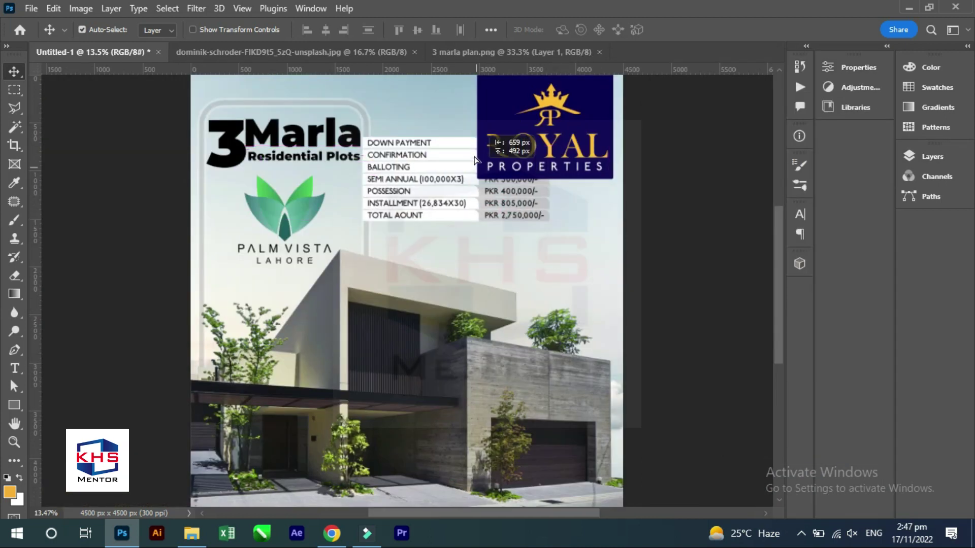
pyautogui.scroll(2, 367, 121)
pyautogui.scroll(3, 450, 168)
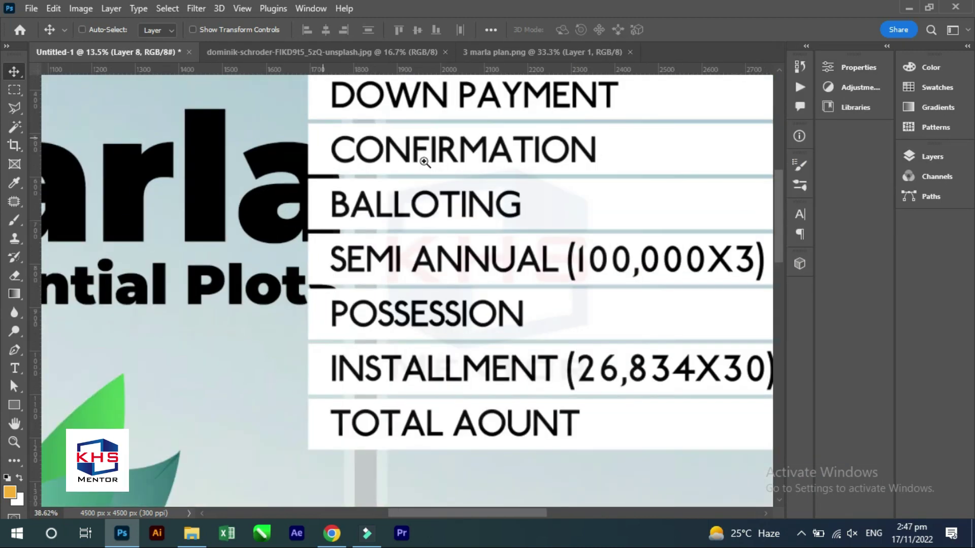
pyautogui.scroll(-3, 424, 159)
pyautogui.scroll(1, 545, 245)
pyautogui.moveTo(579, 246); pyautogui.dragTo(436, 211)
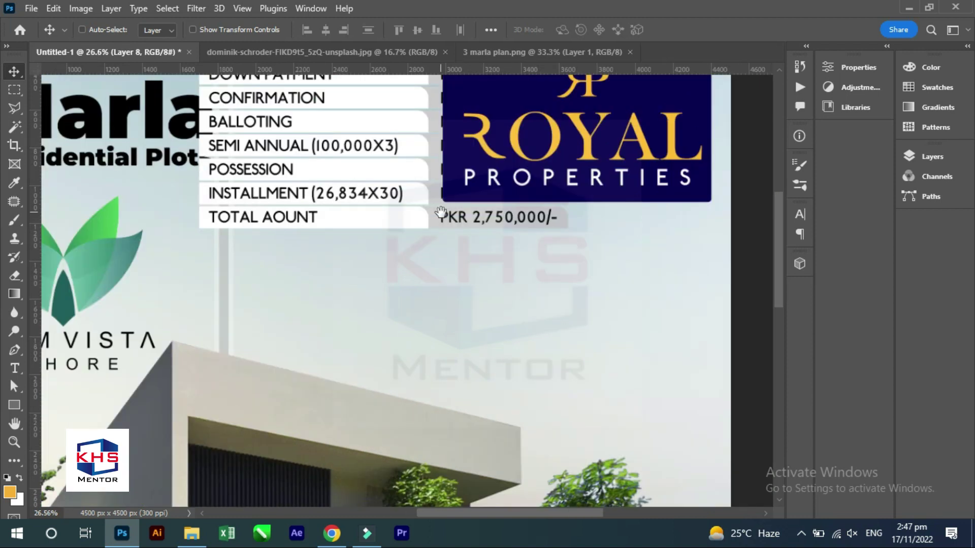
# Bring the PKR amounts in front of the logo and add 'Total Payment' below the table.
pyautogui.click(395, 147)
pyautogui.hotkey('ctrl', ']')
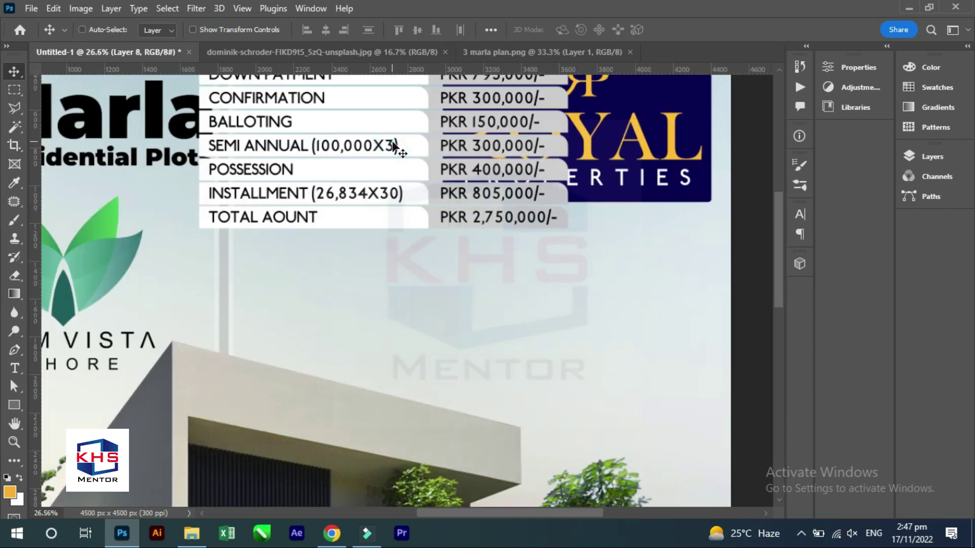
pyautogui.press('t')
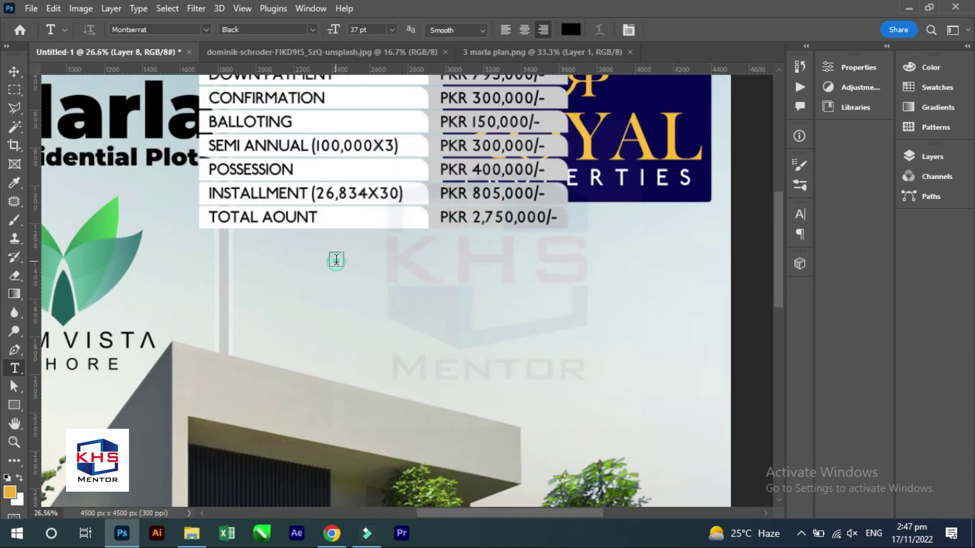
pyautogui.click(337, 261)
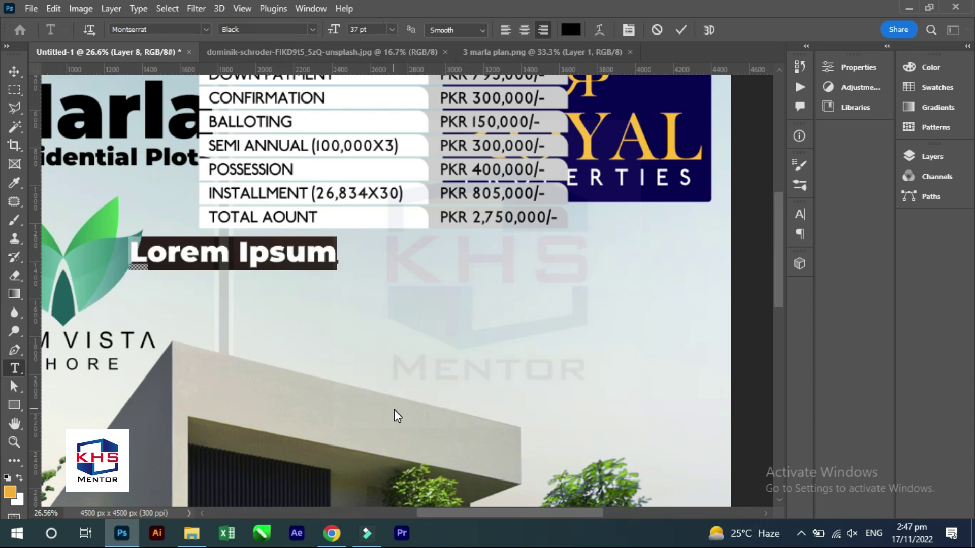
pyautogui.press('BackSpace')
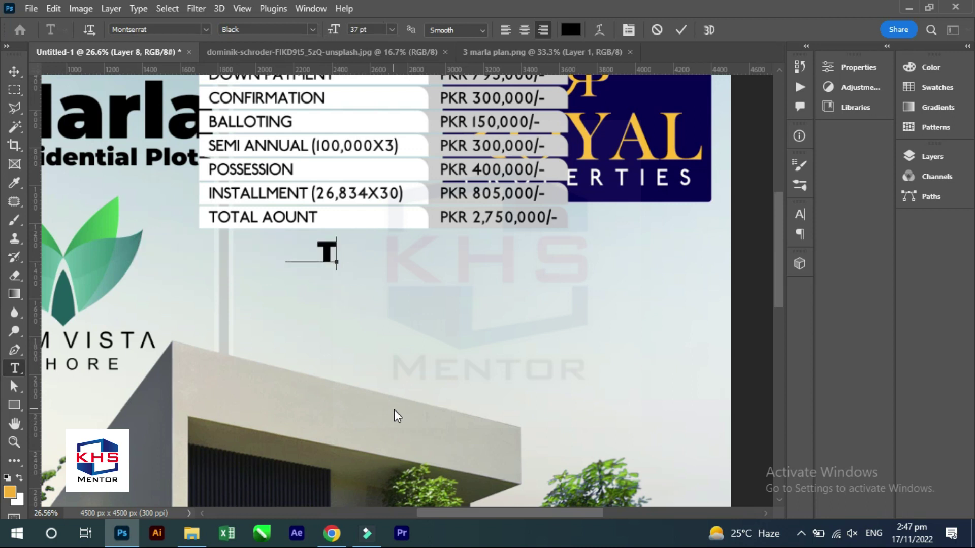
pyautogui.write('Total Payment')
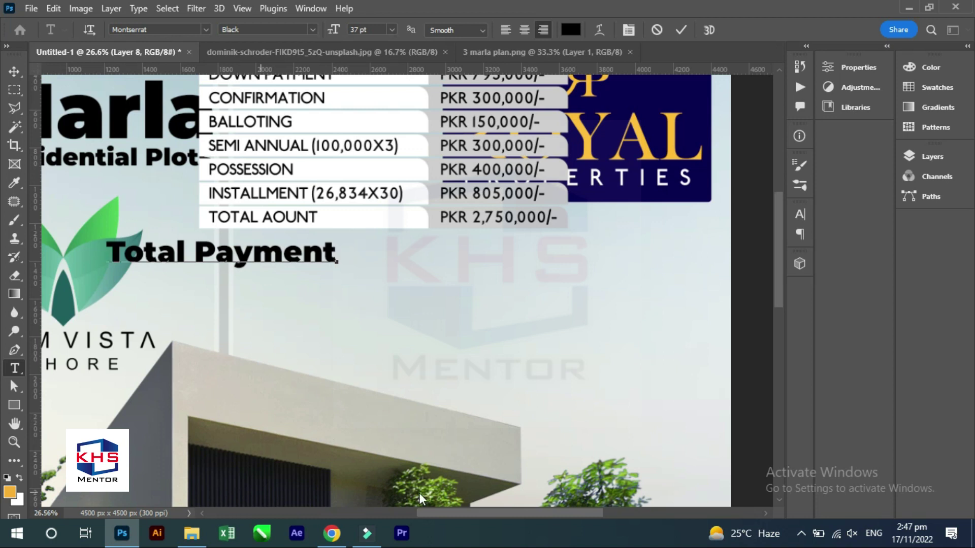
pyautogui.hotkey('ctrl', 'Return')
# Set Total Payment in the Railway font and shift it right.
pyautogui.click(132, 29)
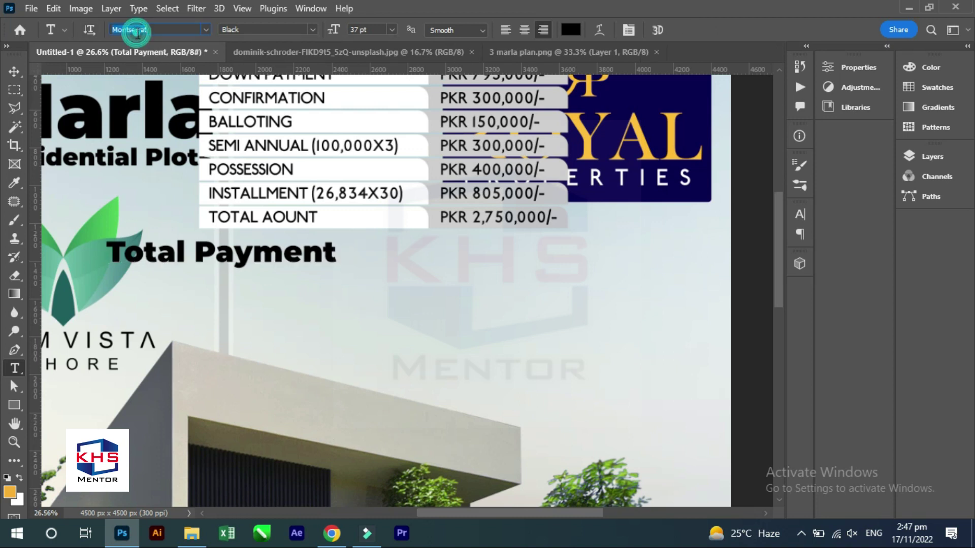
pyautogui.write('railwa')
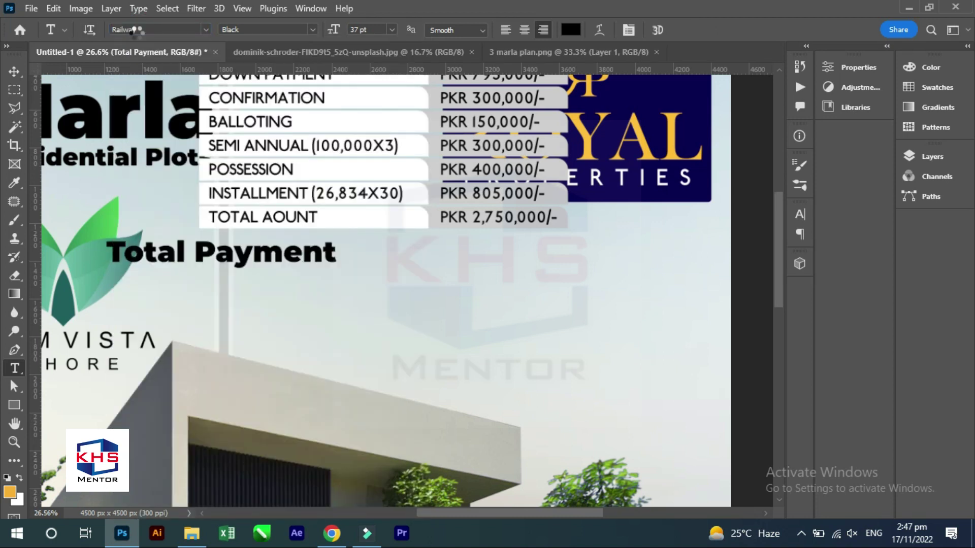
pyautogui.press('Return')
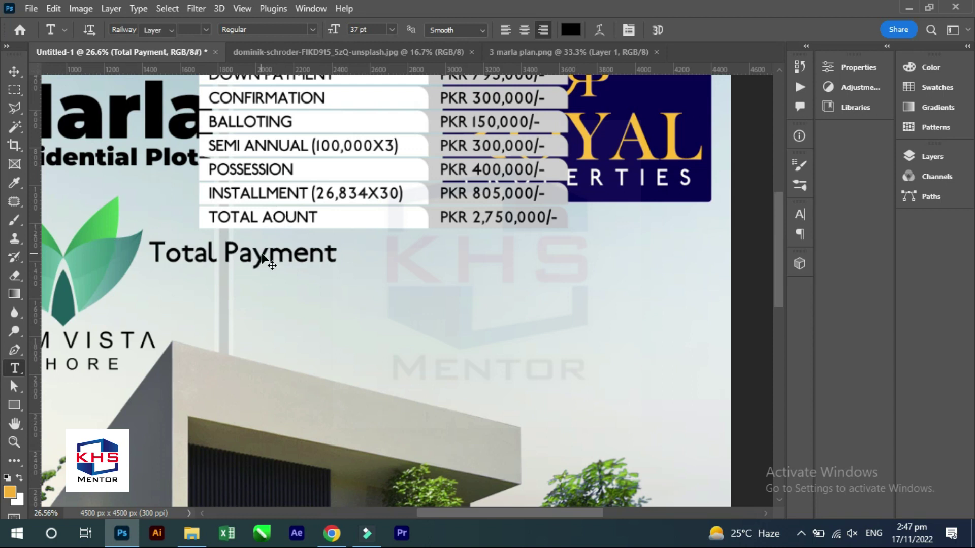
pyautogui.press('v')
pyautogui.moveTo(273, 261); pyautogui.dragTo(372, 261)
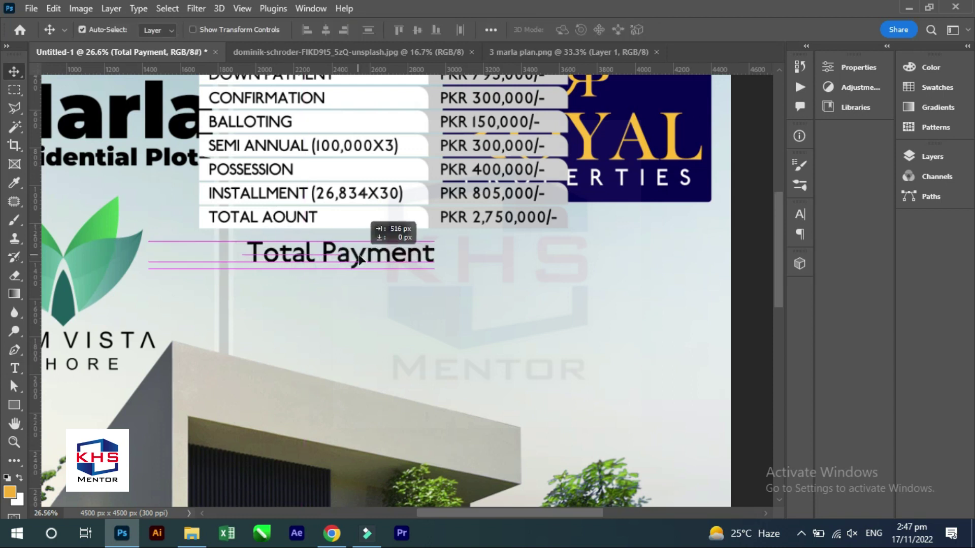
# Duplicate the Marla text below Total Payment and change it to '2,72,000'.
pyautogui.moveTo(143, 114); pyautogui.dragTo(486, 320)
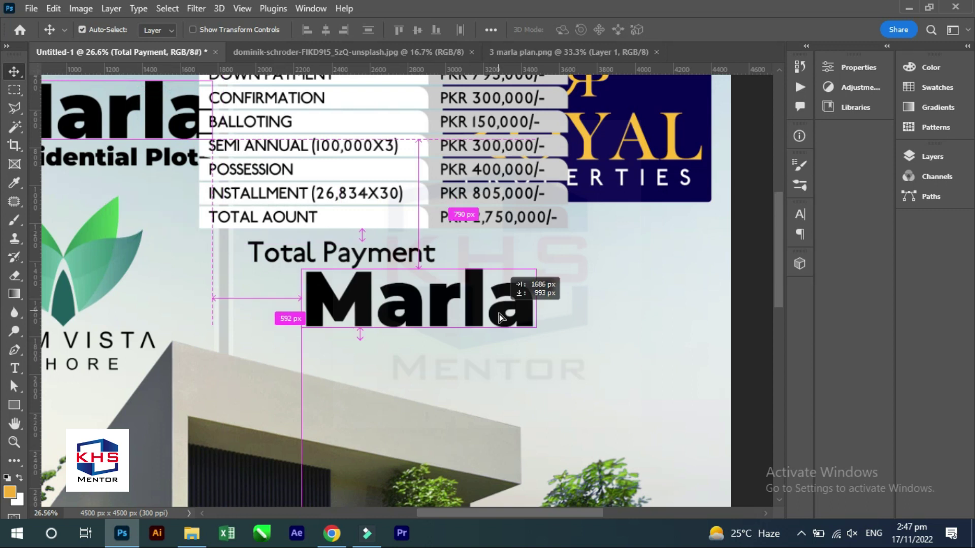
pyautogui.press('t')
pyautogui.click(475, 321)
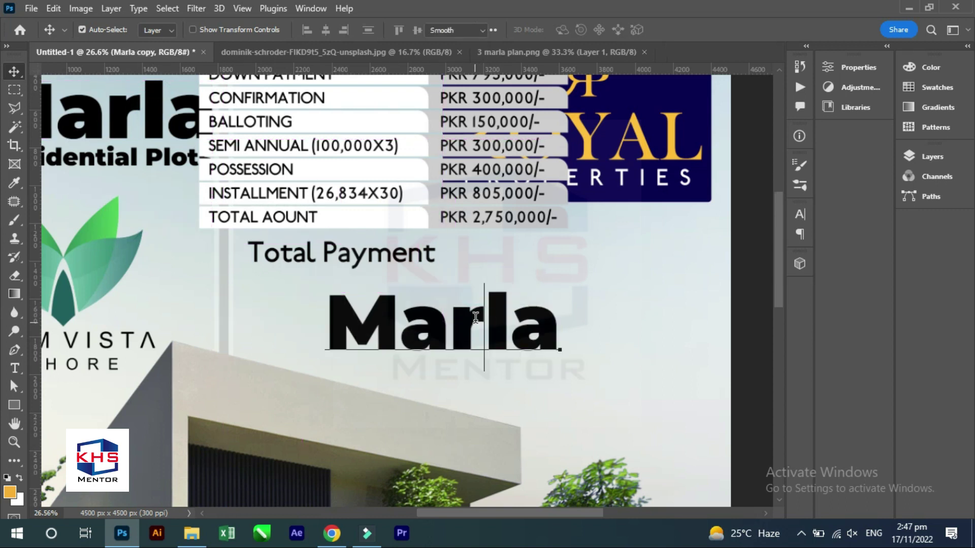
pyautogui.hotkey('ctrl', 'a')
pyautogui.write('2m')
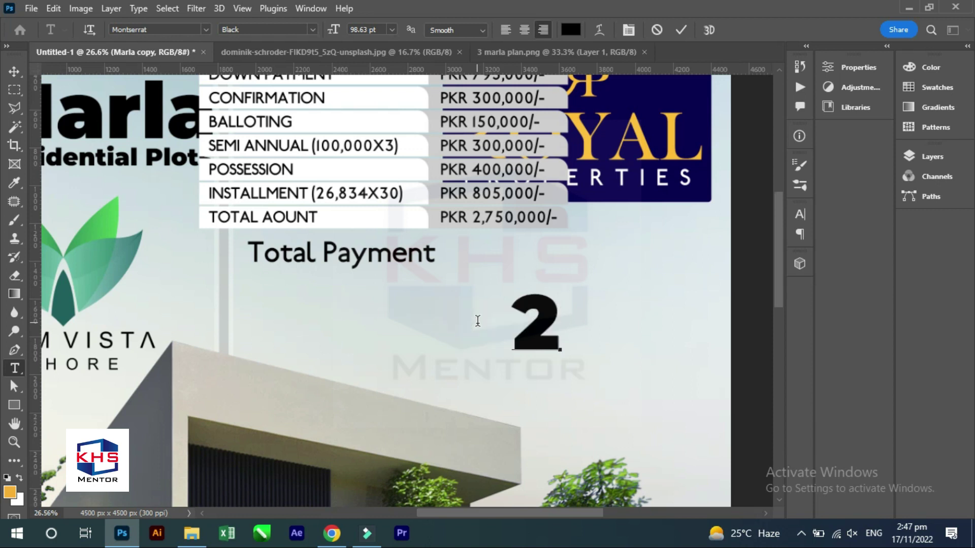
pyautogui.write(',')
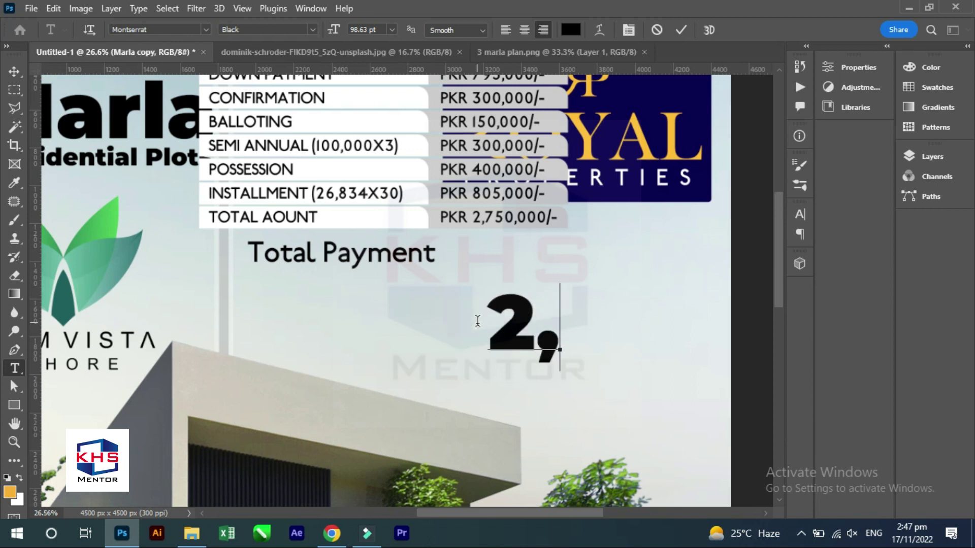
pyautogui.write('72,')
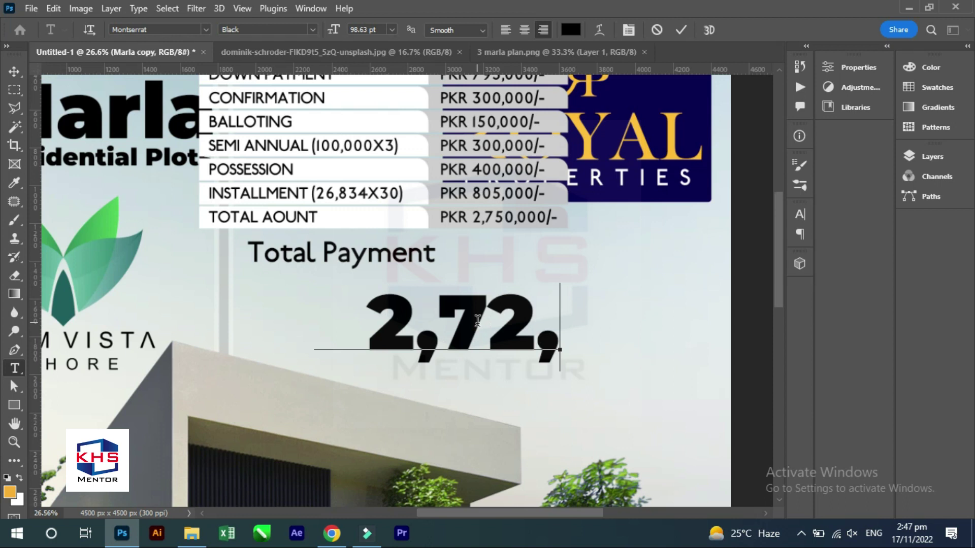
pyautogui.write('000/')
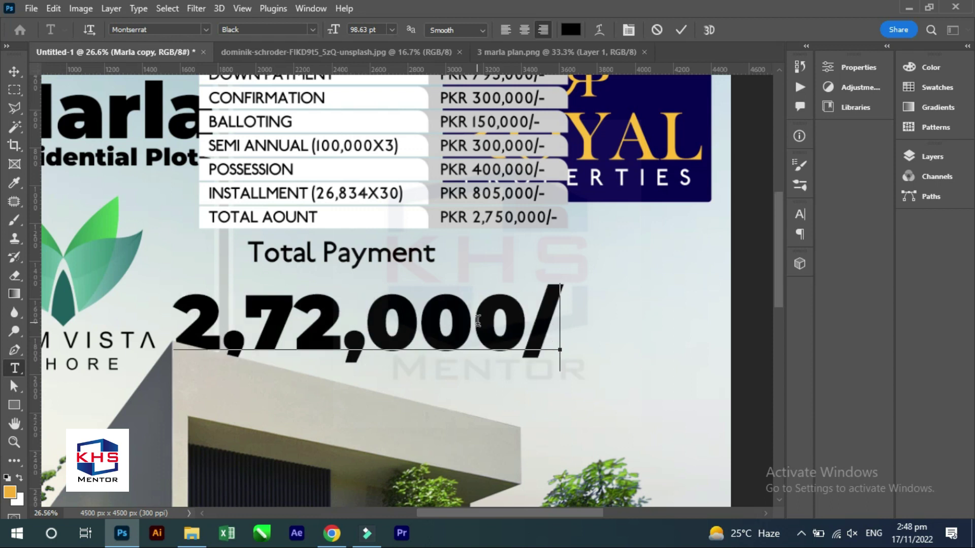
pyautogui.write('*')
pyautogui.press('BackSpace')
pyautogui.press('BackSpace')
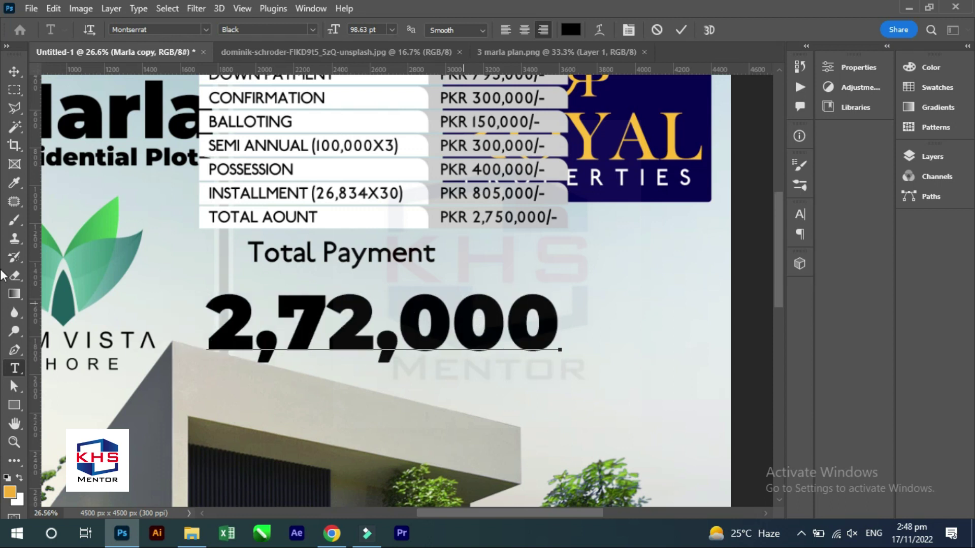
pyautogui.click(14, 71)
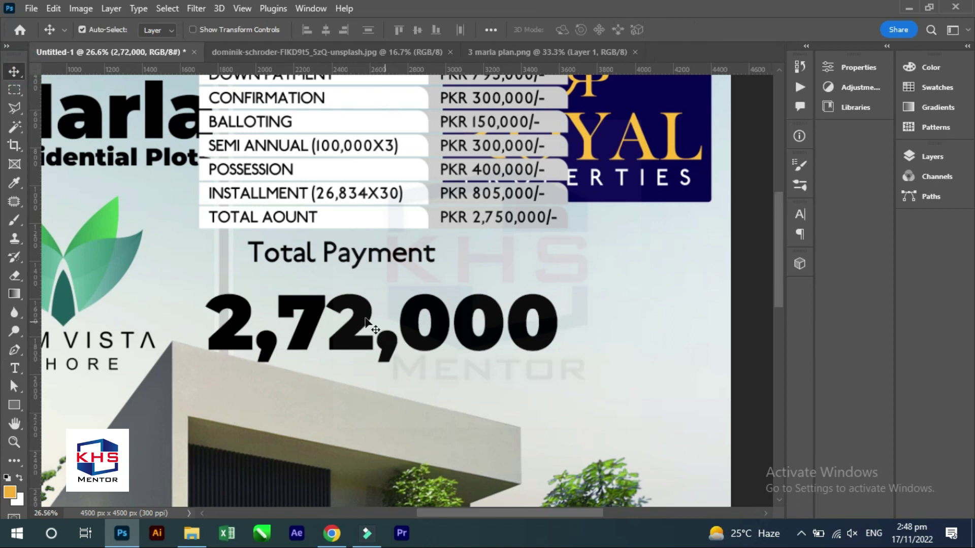
# Shift 2,72,000 right and delete the payment table layer.
pyautogui.moveTo(366, 319)
pyautogui.mouseDown()
pyautogui.moveTo(414, 305)
pyautogui.moveTo(404, 288)
pyautogui.mouseUp()
pyautogui.click(401, 201)
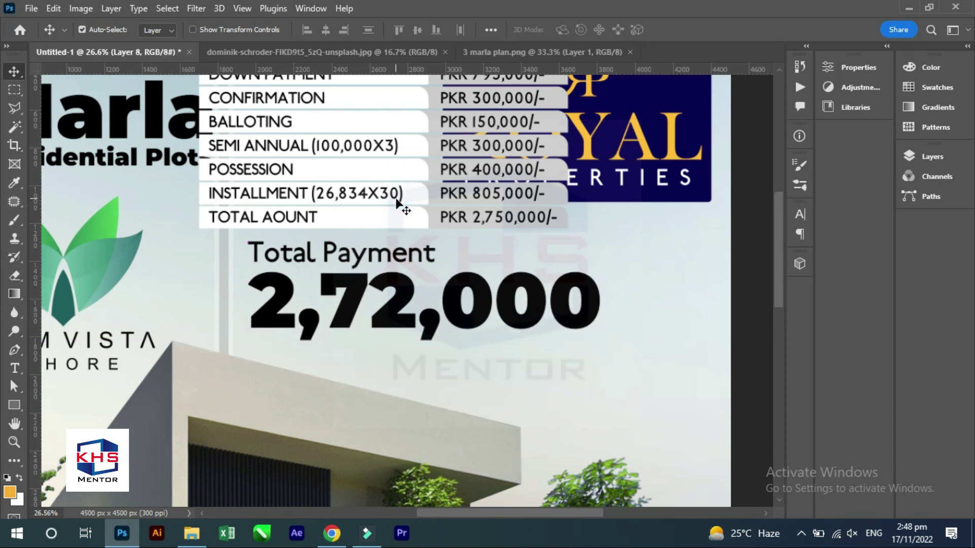
pyautogui.press('Delete')
pyautogui.hotkey('ctrl', '0')
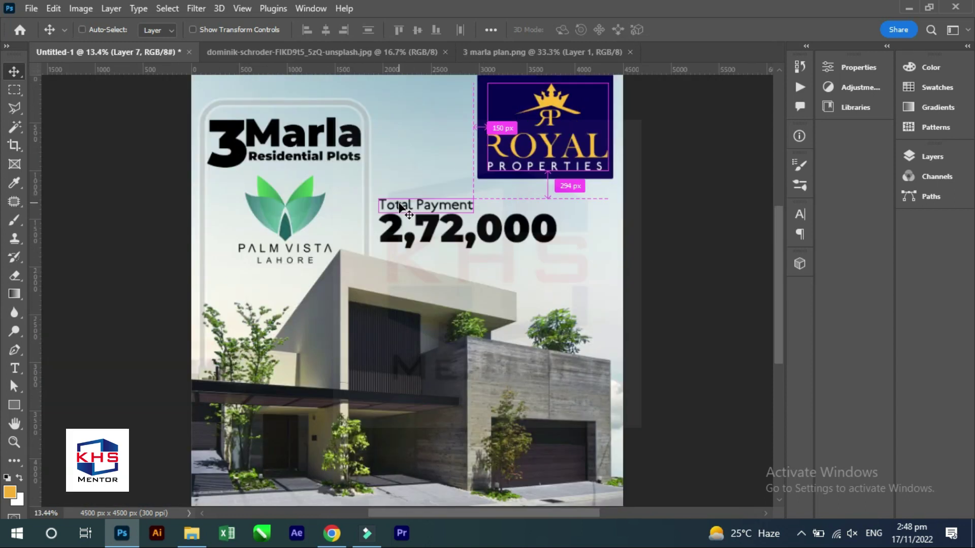
# Move Total Payment and 2,72,000 under the Royal Properties logo and enlarge them slightly.
pyautogui.moveTo(398, 226); pyautogui.dragTo(454, 217)
pyautogui.hotkey('ctrl', 'z')
pyautogui.click(405, 206)
pyautogui.hotkey('ctrl', 't')
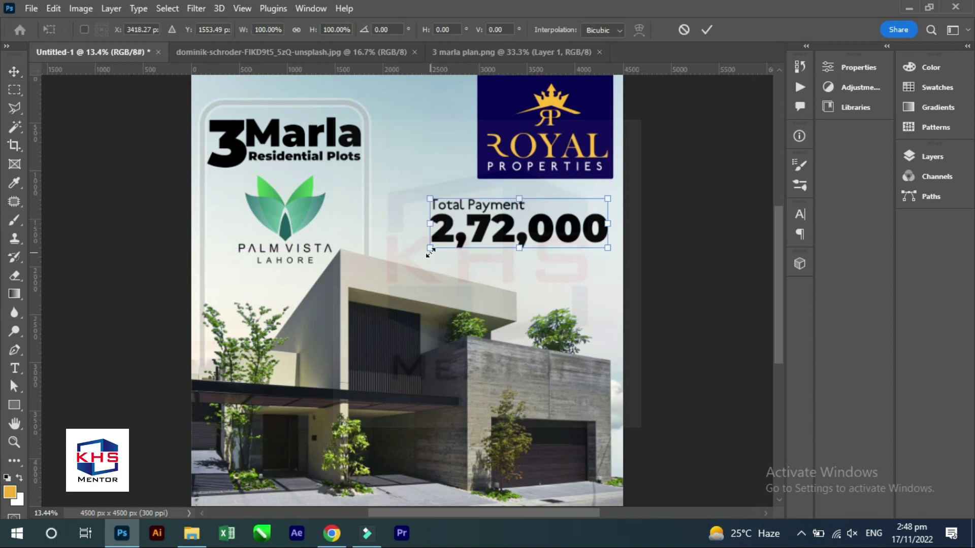
pyautogui.moveTo(429, 252); pyautogui.dragTo(404, 261)
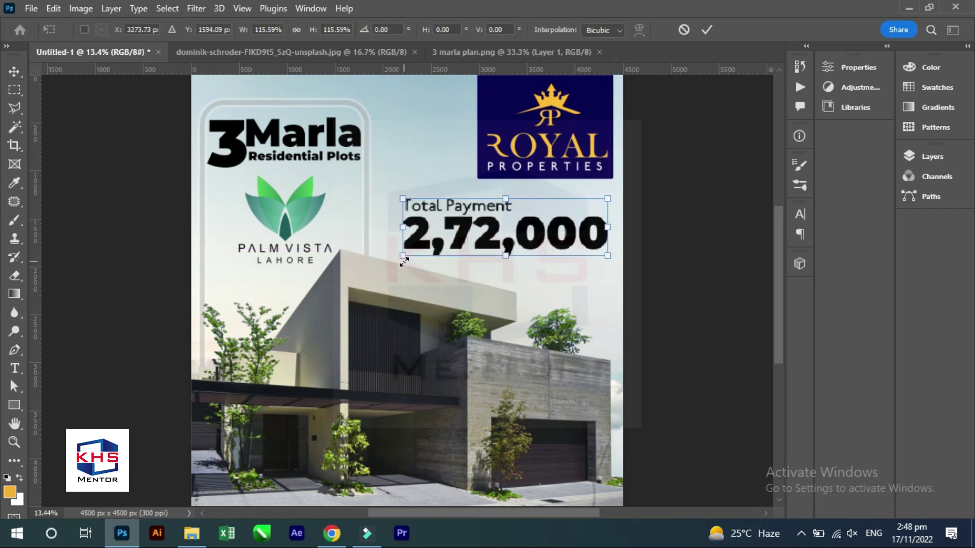
pyautogui.press('Escape')
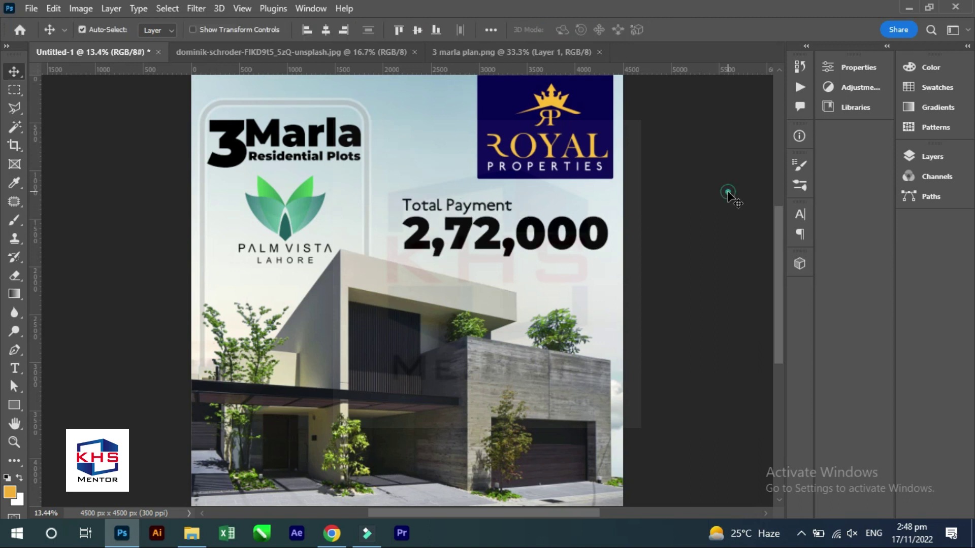
pyautogui.click(409, 52)
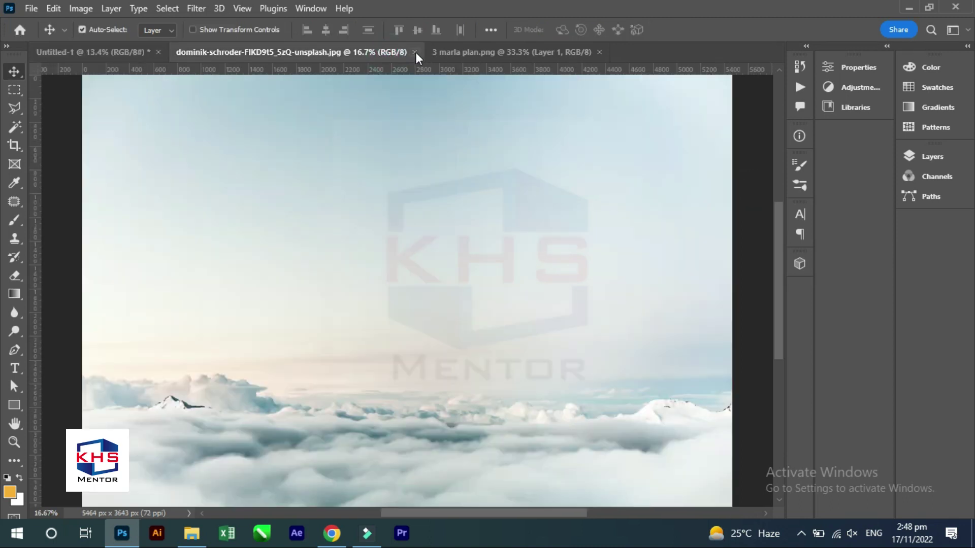
# Close the cloud and payment-plan images and bring the contact banner into the poster's bottom.
pyautogui.click(416, 51)
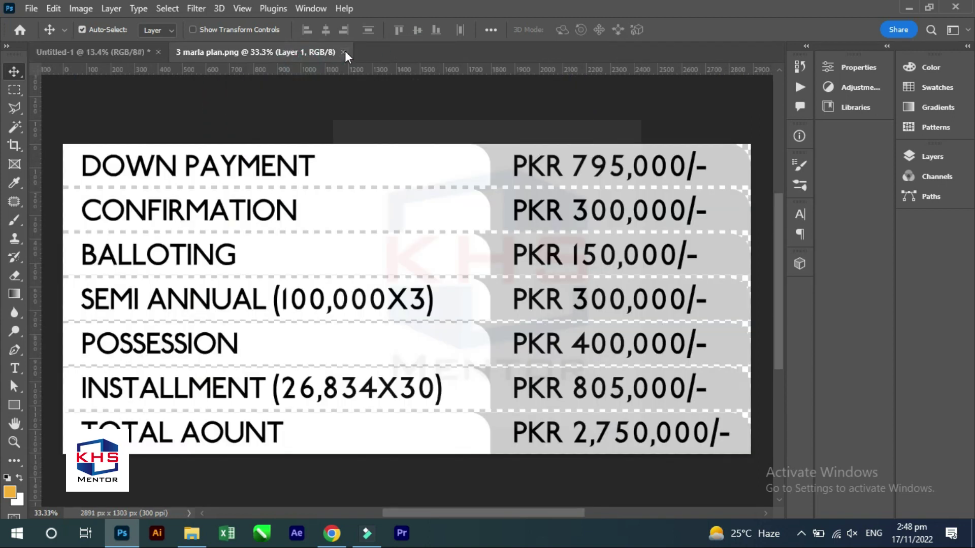
pyautogui.click(344, 51)
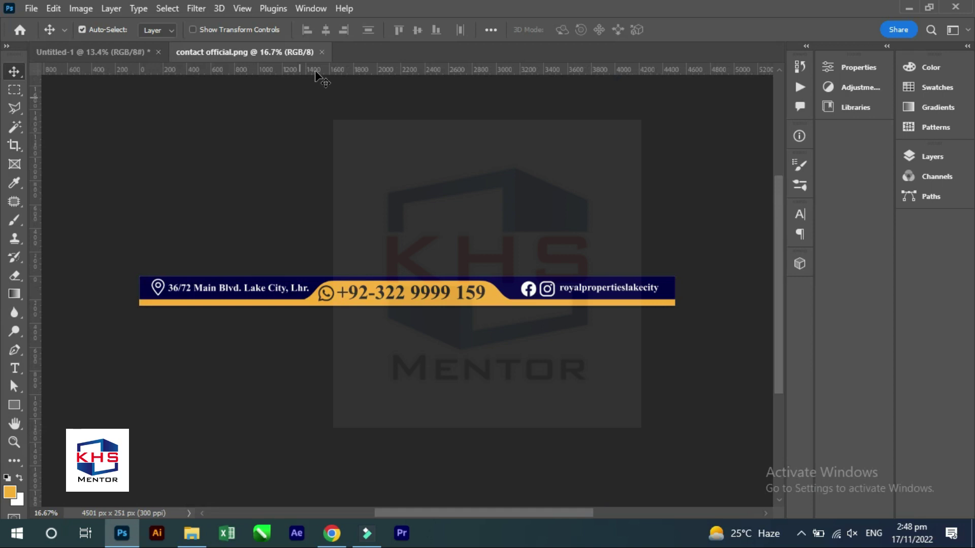
pyautogui.moveTo(440, 314); pyautogui.dragTo(448, 294)
pyautogui.moveTo(264, 202); pyautogui.dragTo(416, 380)
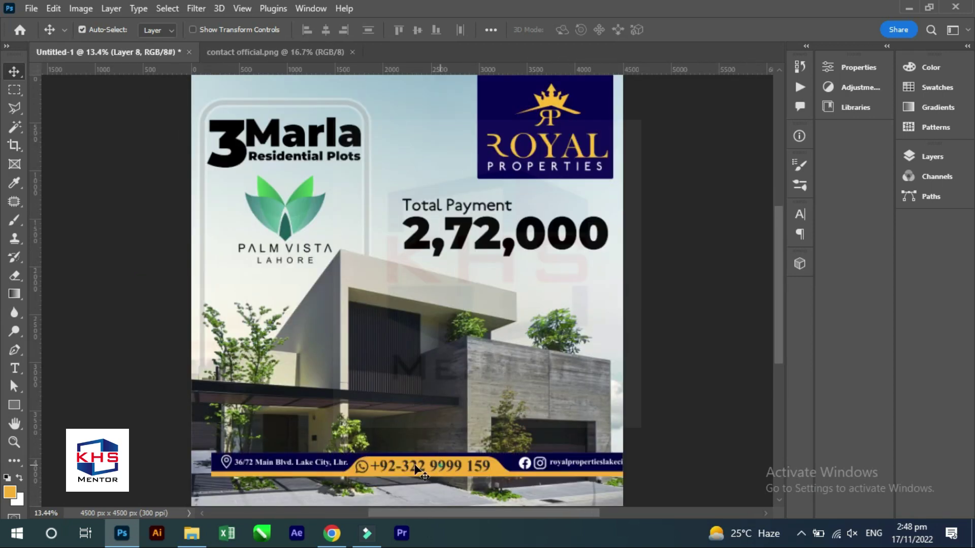
pyautogui.moveTo(427, 470)
pyautogui.mouseDown()
pyautogui.moveTo(415, 465)
pyautogui.moveTo(430, 322)
pyautogui.moveTo(381, 327)
pyautogui.mouseUp()
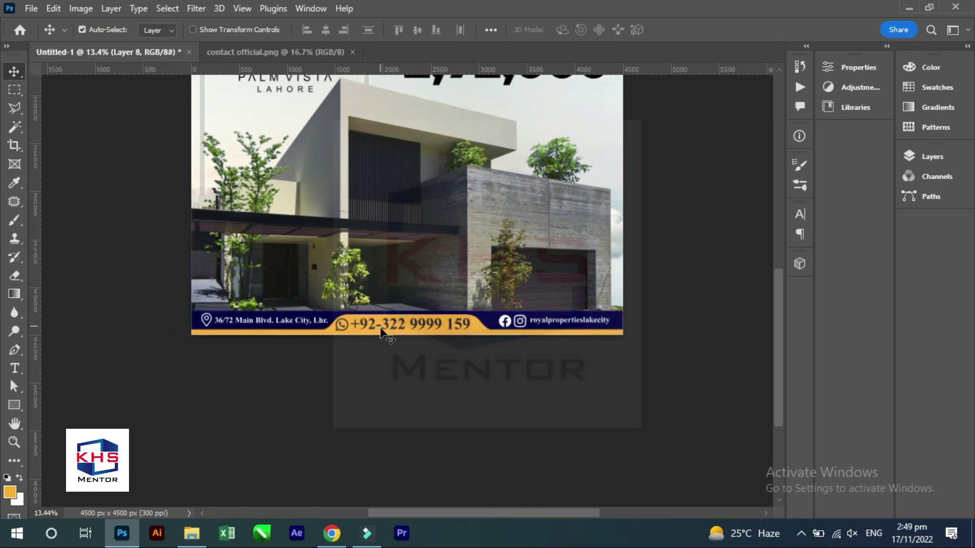
# Stretch the contact banner to the poster's full width.
pyautogui.hotkey('ctrl', 't')
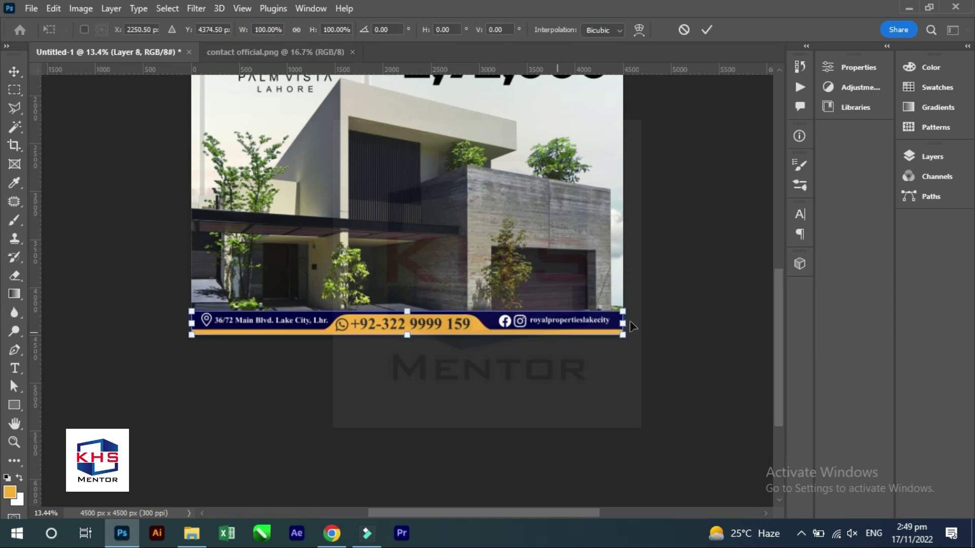
pyautogui.scroll(2, 629, 317)
pyautogui.scroll(1, 679, 326)
pyautogui.scroll(1, 696, 337)
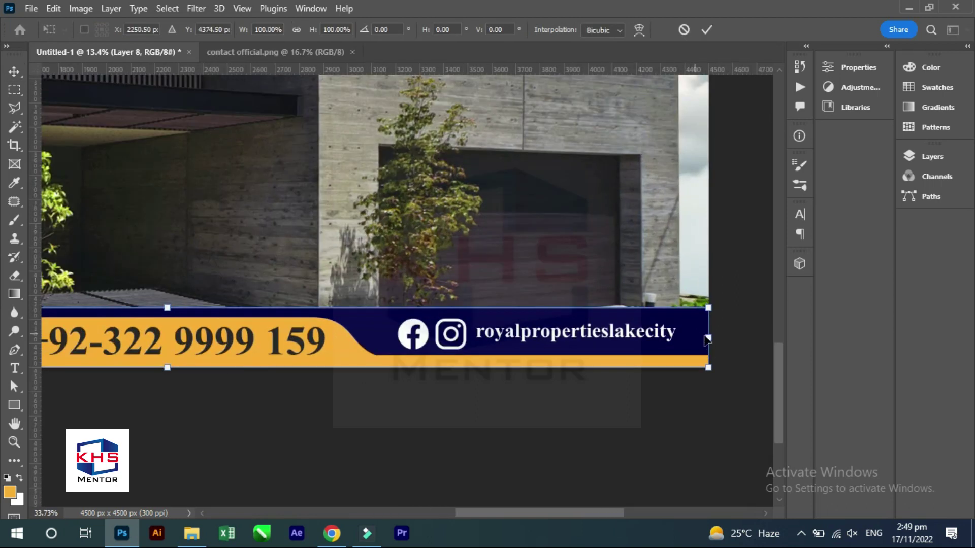
pyautogui.moveTo(709, 337); pyautogui.dragTo(715, 335)
pyautogui.press('Return')
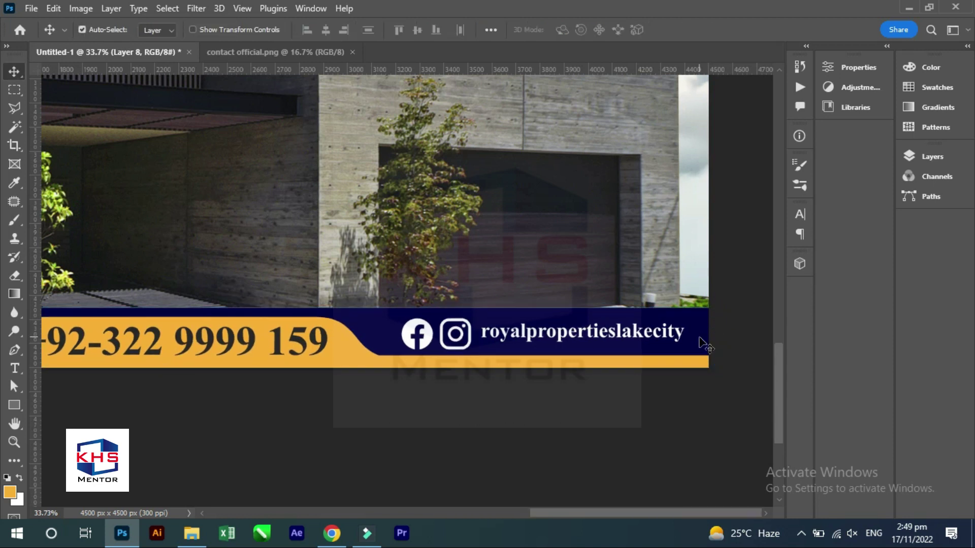
pyautogui.hotkey('ctrl', '0')
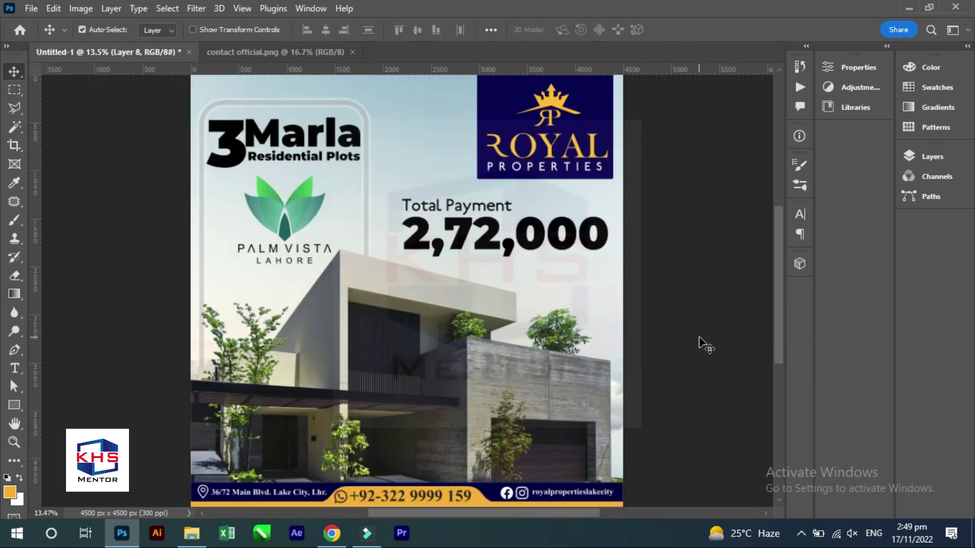
# Colour the Total Payment text with gold sampled from the crown logo.
pyautogui.click(449, 207)
pyautogui.press('u')
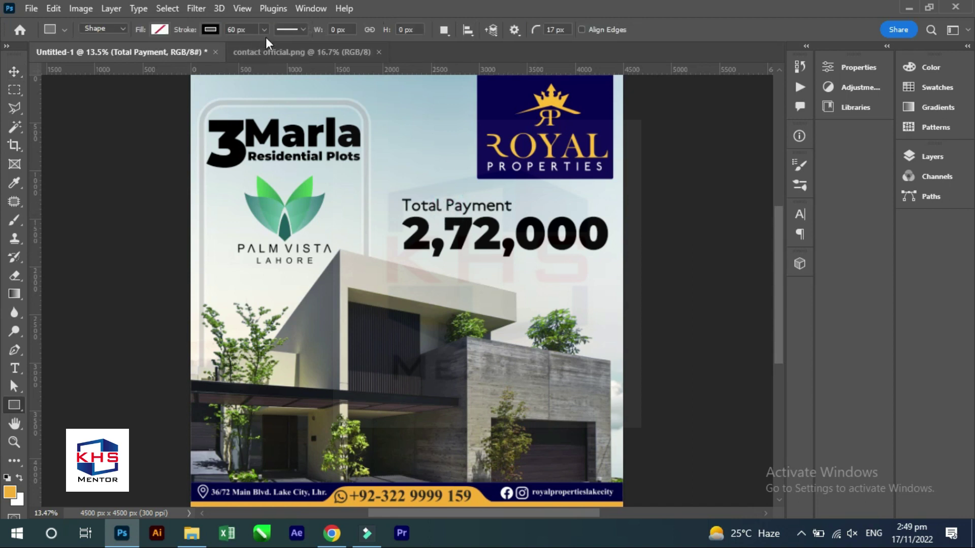
pyautogui.press('t')
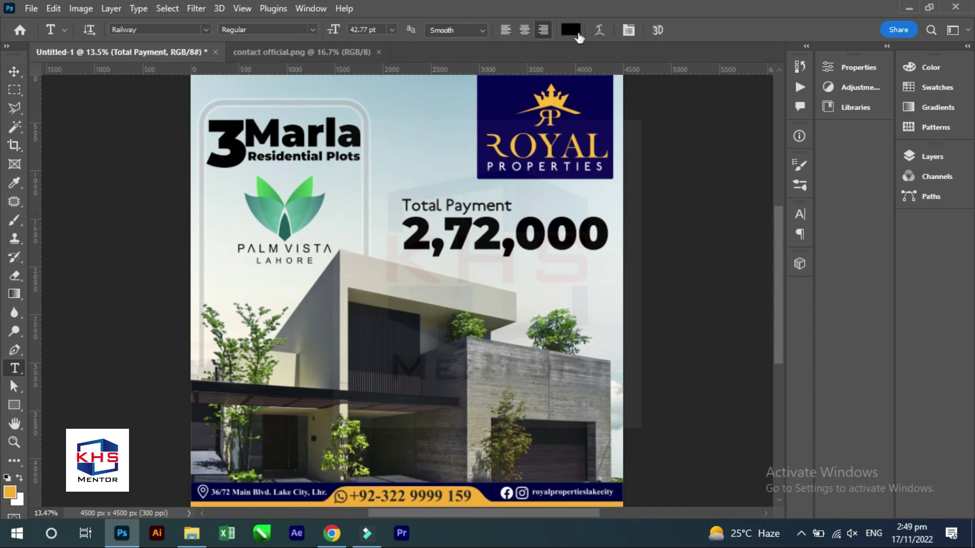
pyautogui.click(575, 31)
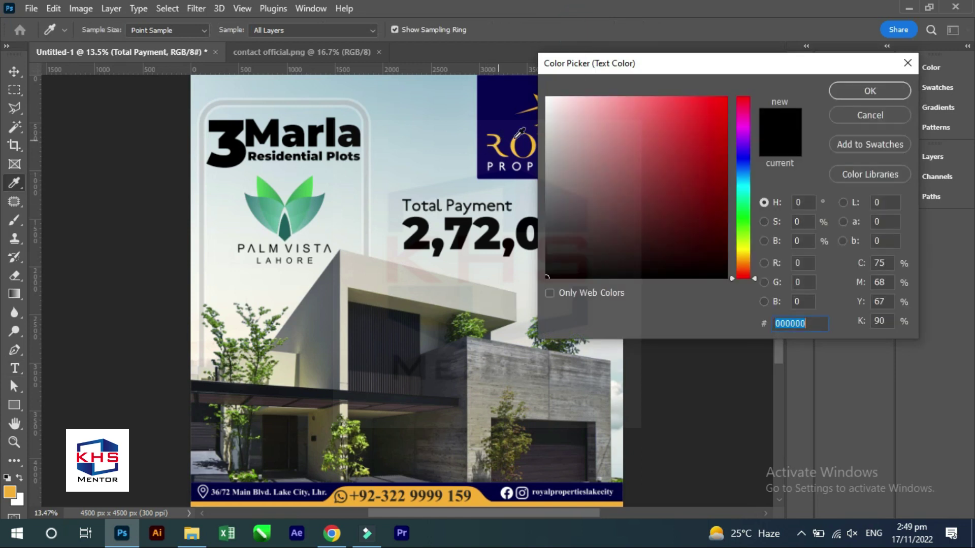
pyautogui.moveTo(609, 63); pyautogui.dragTo(699, 62)
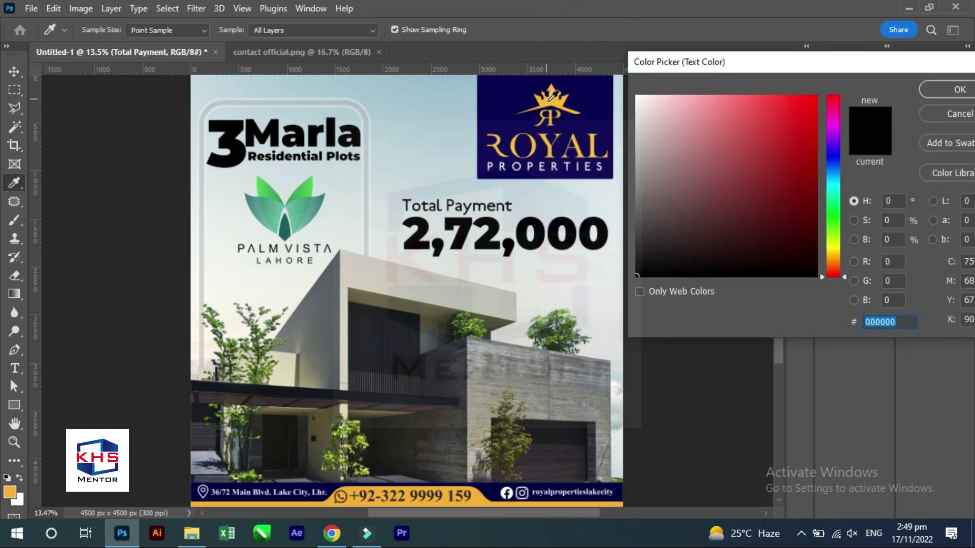
pyautogui.click(551, 97)
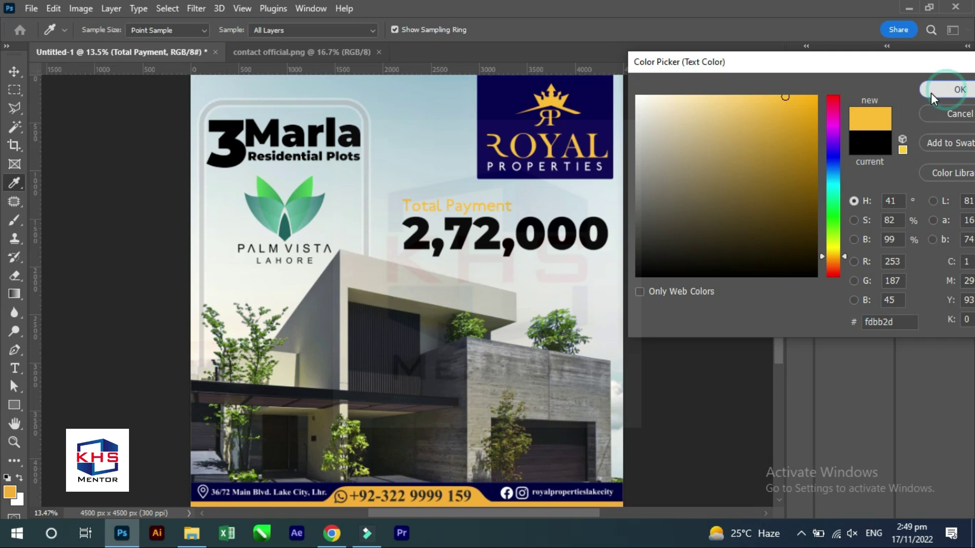
pyautogui.click(931, 93)
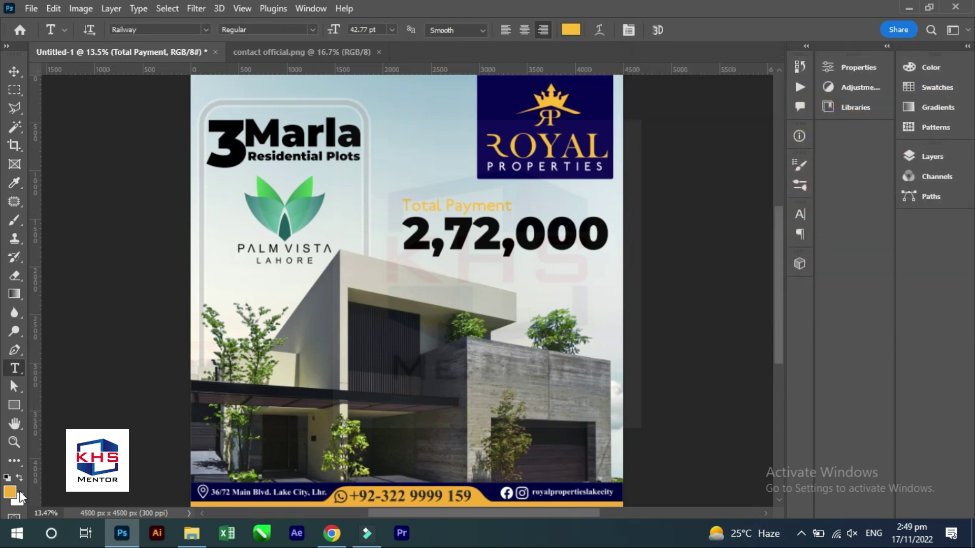
# Change the Total Payment colour to orange #ff7800 and show the Layers panel.
pyautogui.click(570, 31)
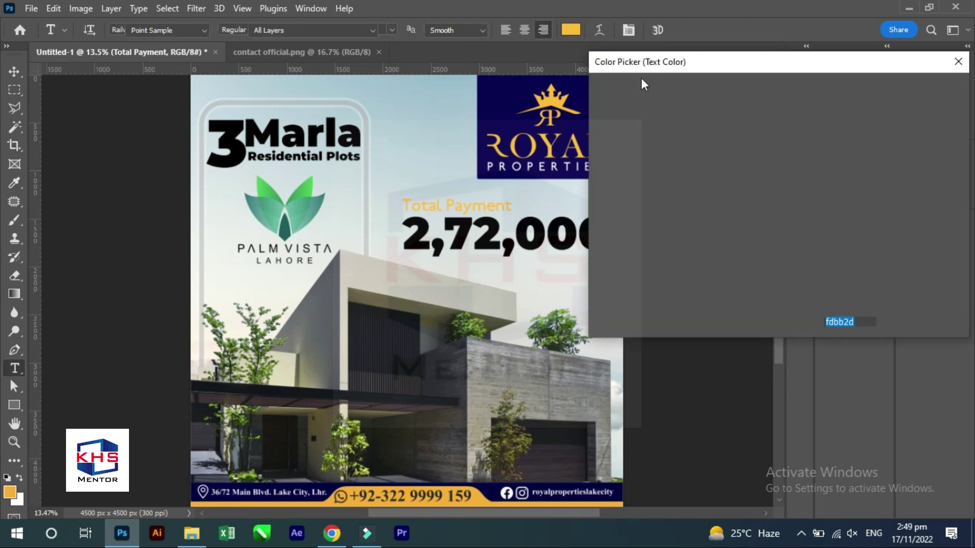
pyautogui.click(769, 163)
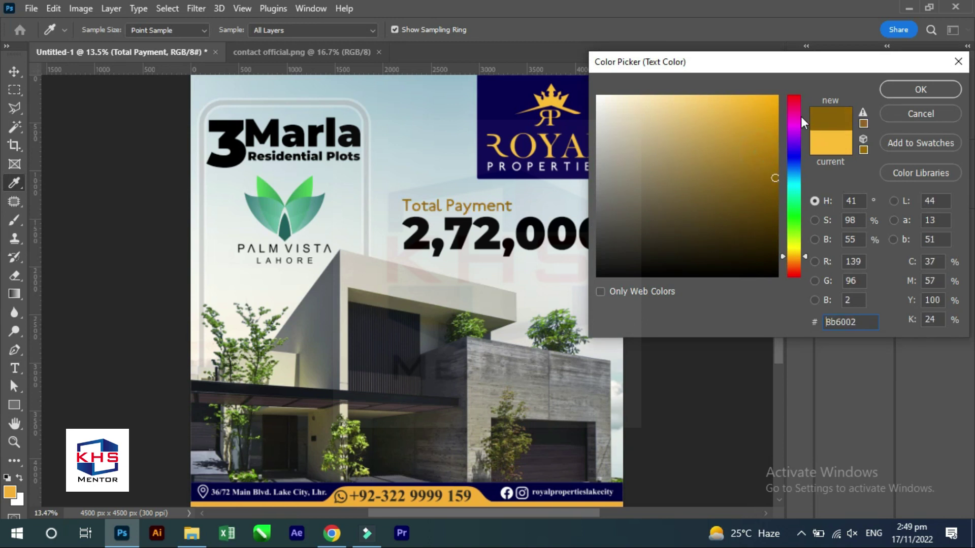
pyautogui.click(776, 97)
pyautogui.moveTo(799, 260); pyautogui.dragTo(810, 263)
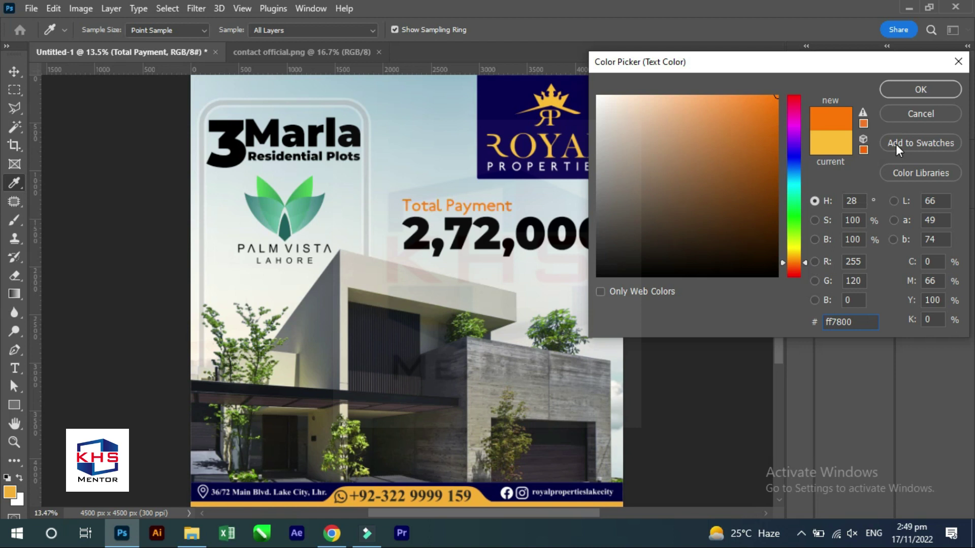
pyautogui.click(916, 88)
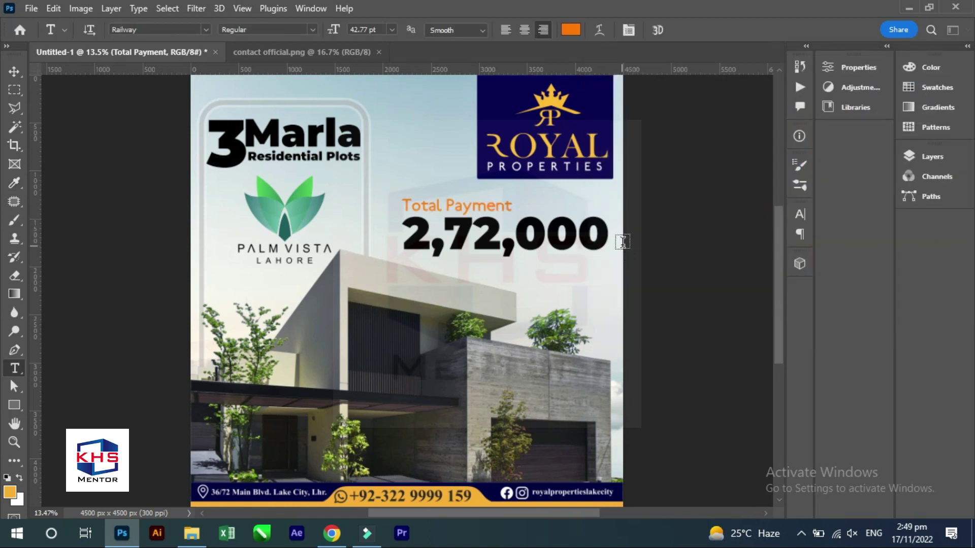
pyautogui.press('F7')
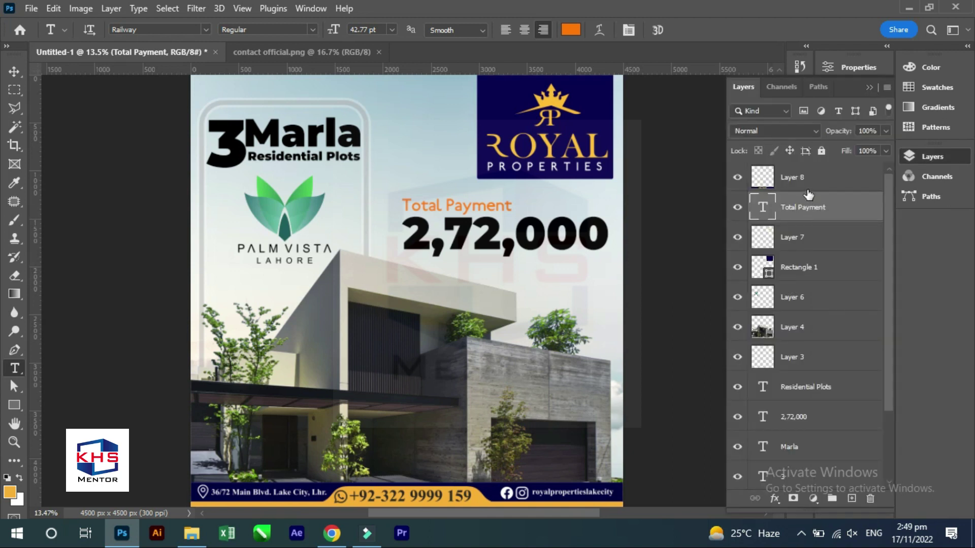
# Add a Vibrance adjustment layer above the contact banner with raised saturation.
pyautogui.click(805, 183)
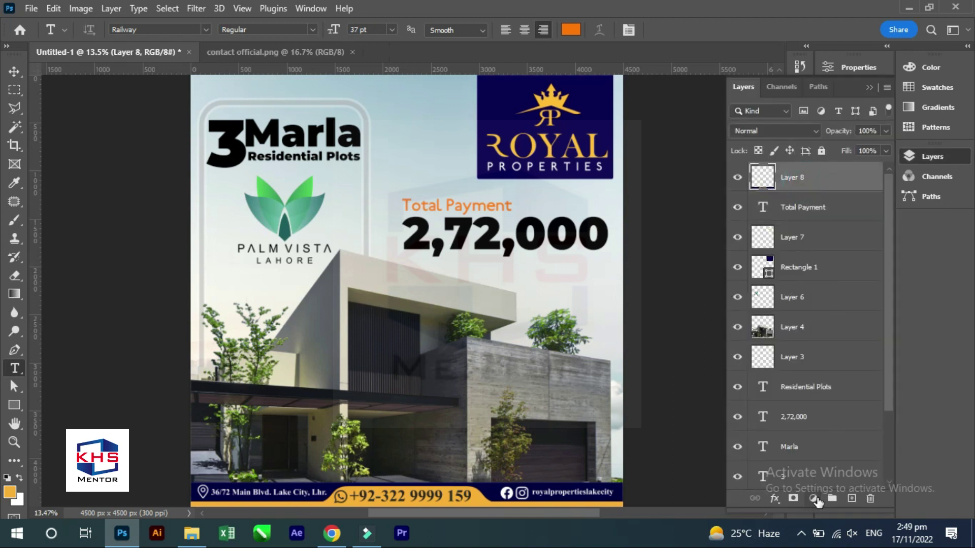
pyautogui.click(814, 499)
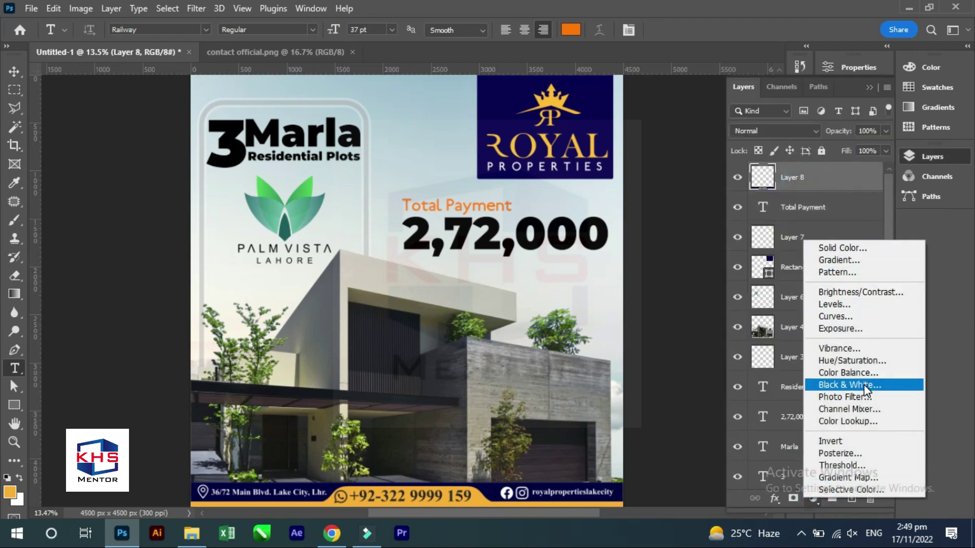
pyautogui.click(865, 349)
pyautogui.moveTo(708, 151); pyautogui.dragTo(757, 154)
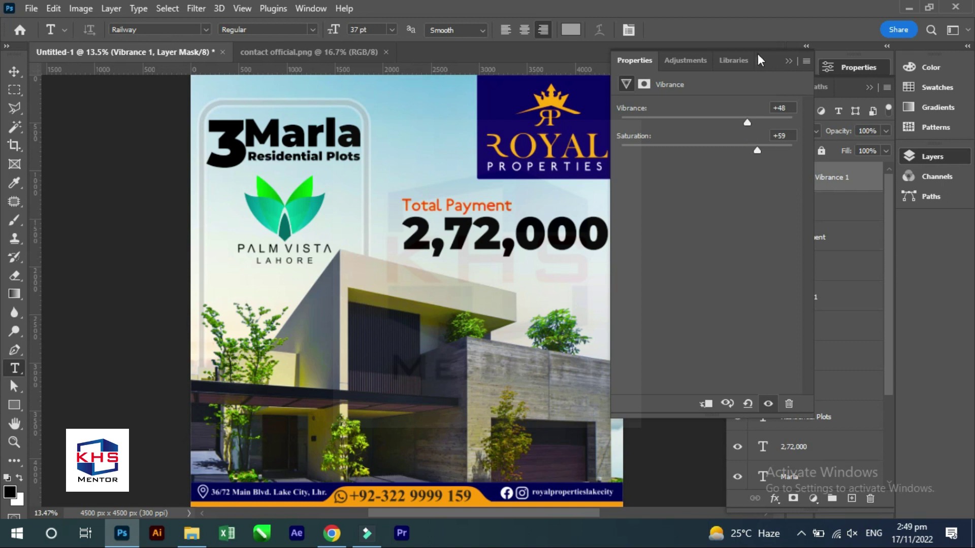
pyautogui.click(788, 60)
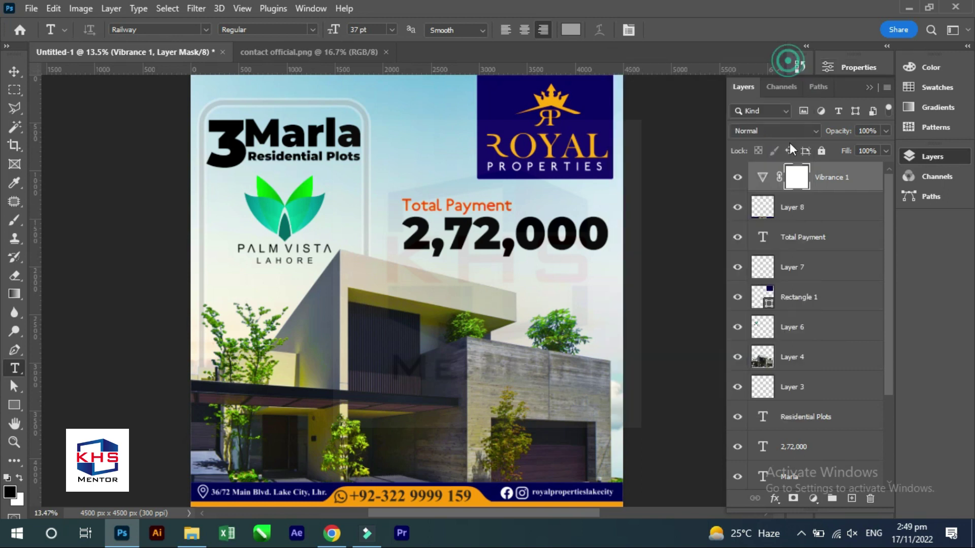
# Add a Brightness/Contrast adjustment with increased contrast.
pyautogui.click(851, 499)
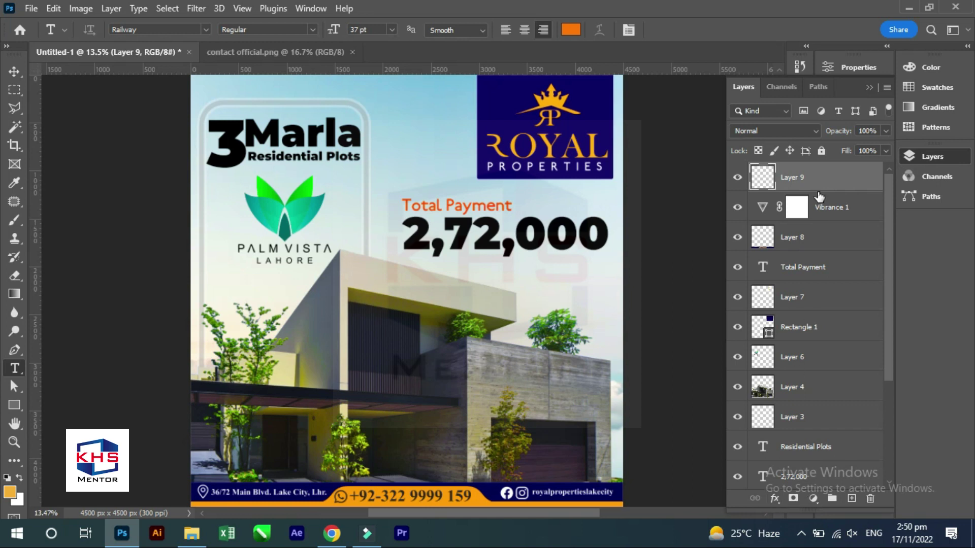
pyautogui.hotkey('ctrl', 'z')
pyautogui.click(813, 498)
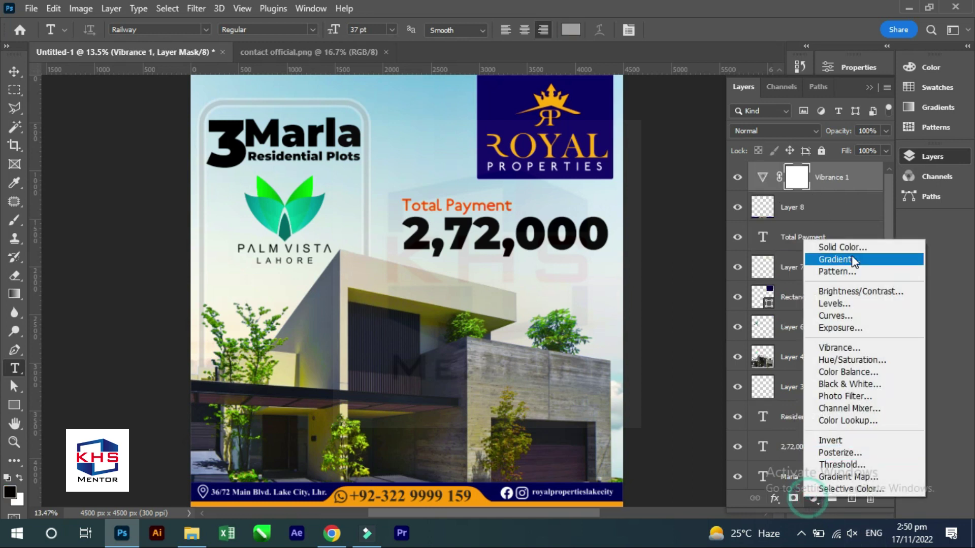
pyautogui.click(857, 293)
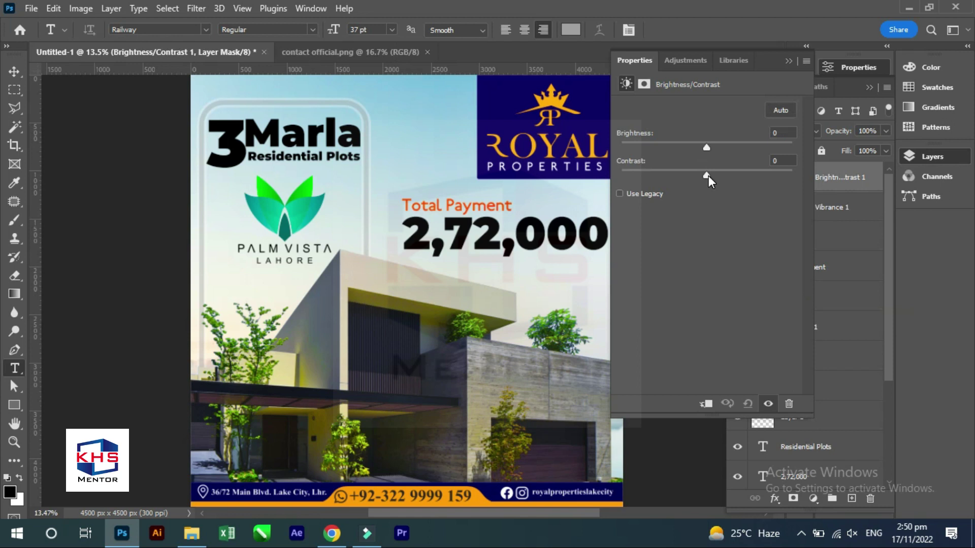
pyautogui.moveTo(705, 175); pyautogui.dragTo(767, 176)
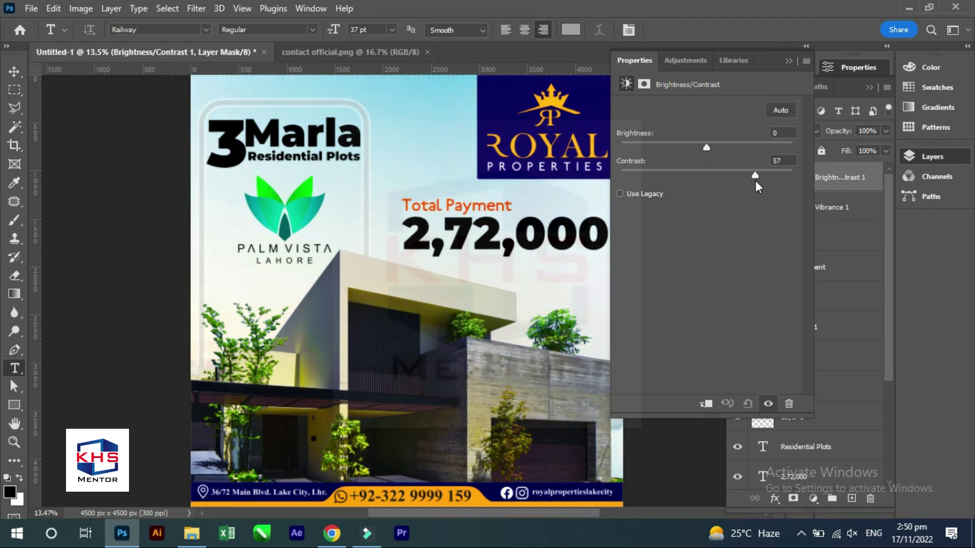
pyautogui.moveTo(705, 145)
pyautogui.mouseDown()
pyautogui.moveTo(725, 148)
pyautogui.moveTo(708, 150)
pyautogui.mouseUp()
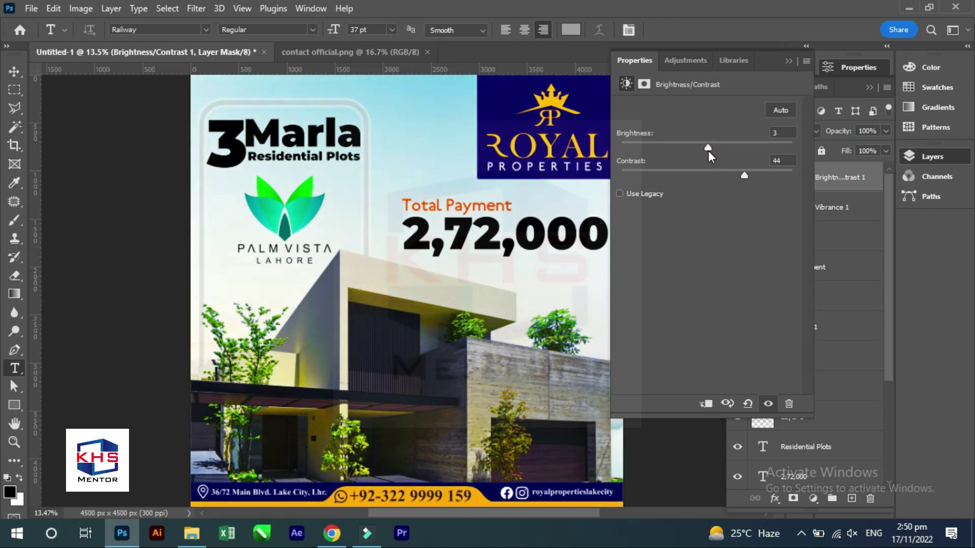
pyautogui.click(788, 61)
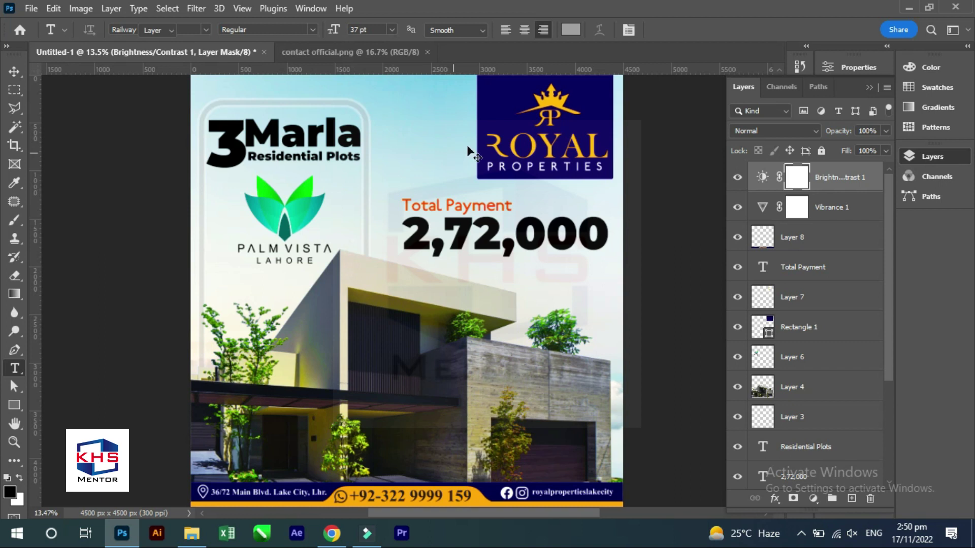
# Drag the cloud PNG from its document into Untitled-1 and place it at the poster's top left.
pyautogui.press('v')
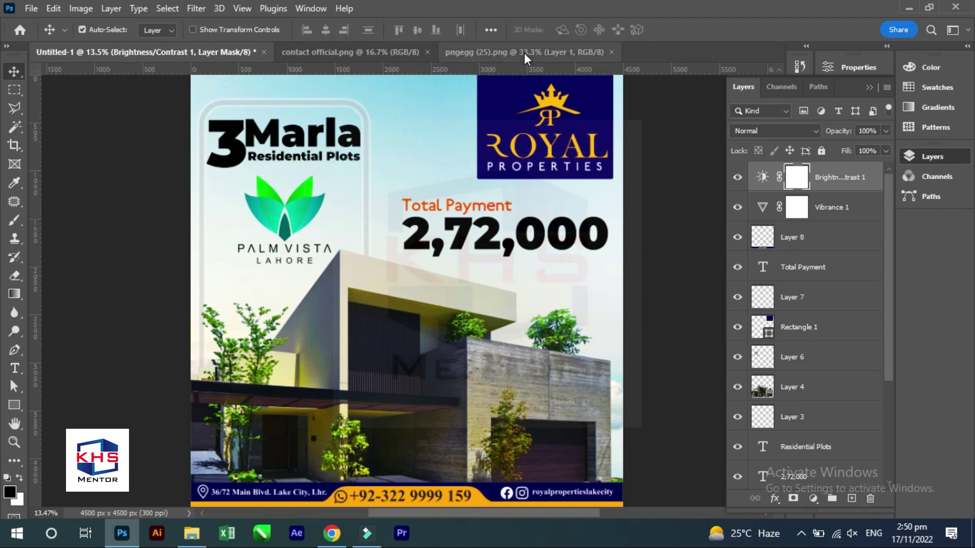
pyautogui.click(526, 53)
pyautogui.moveTo(470, 327)
pyautogui.mouseDown()
pyautogui.moveTo(161, 46)
pyautogui.moveTo(262, 117)
pyautogui.mouseUp()
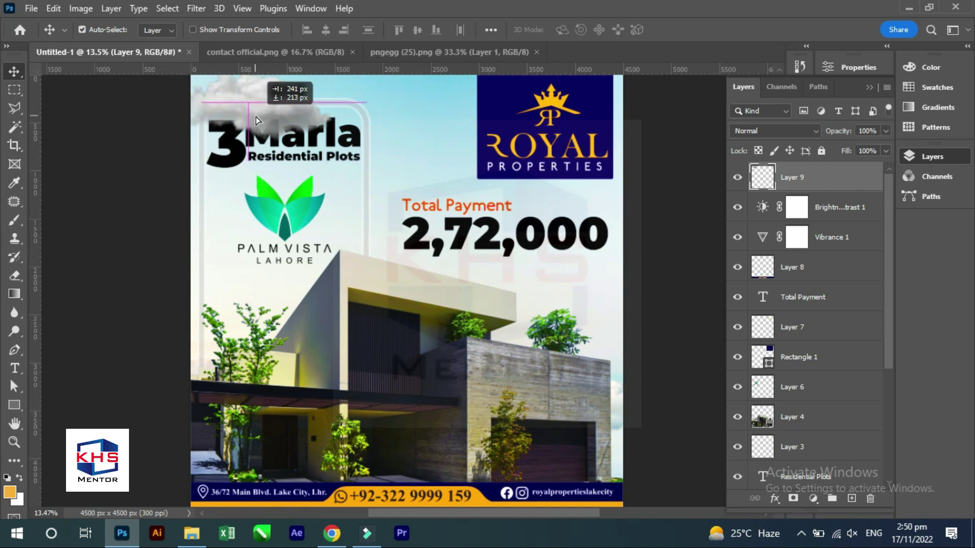
pyautogui.moveTo(248, 104)
pyautogui.mouseDown()
pyautogui.moveTo(362, 116)
pyautogui.moveTo(332, 109)
pyautogui.mouseUp()
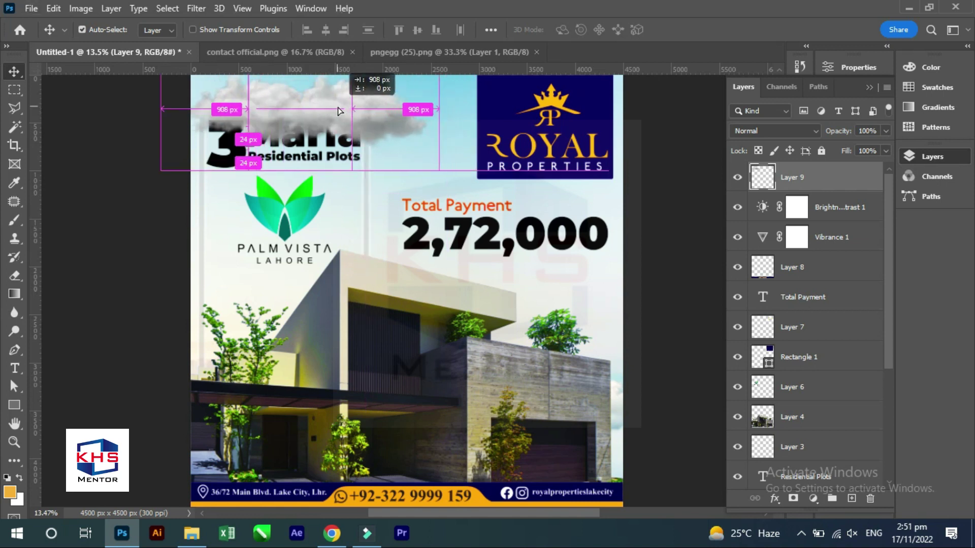
# Duplicate the clouds, scale them across the poster top, merge, and send behind everything.
pyautogui.hotkey('ctrl', 'j')
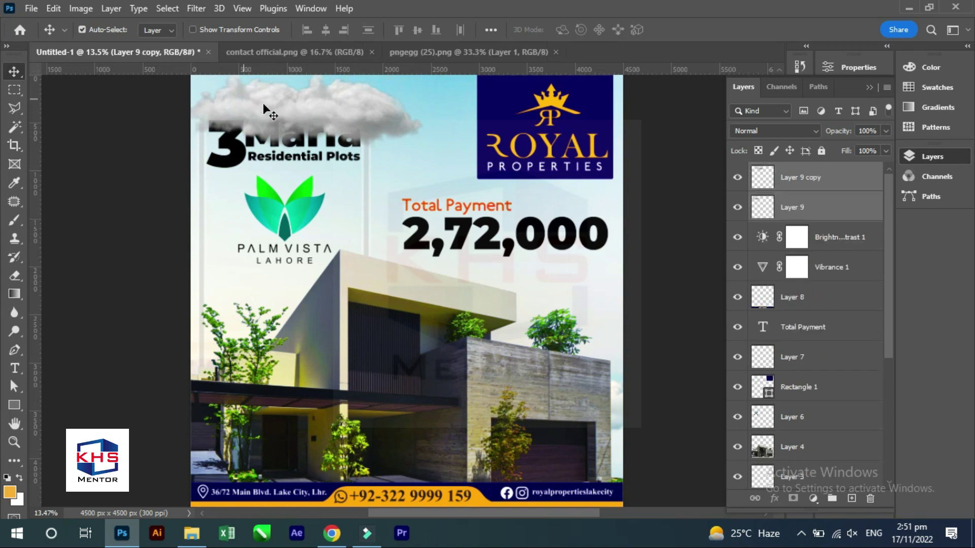
pyautogui.hotkey('ctrl', 't')
pyautogui.moveTo(433, 171); pyautogui.dragTo(681, 264)
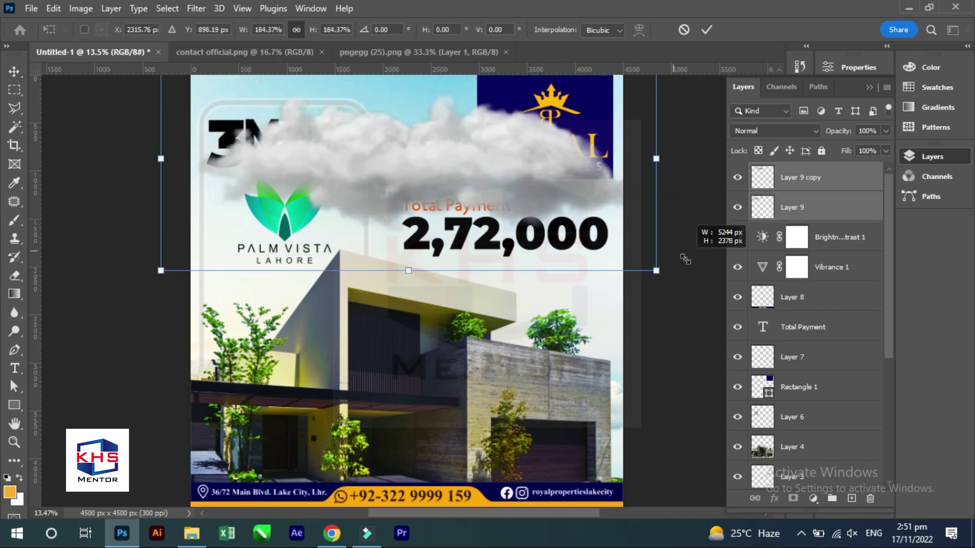
pyautogui.scroll(-1, 513, 228)
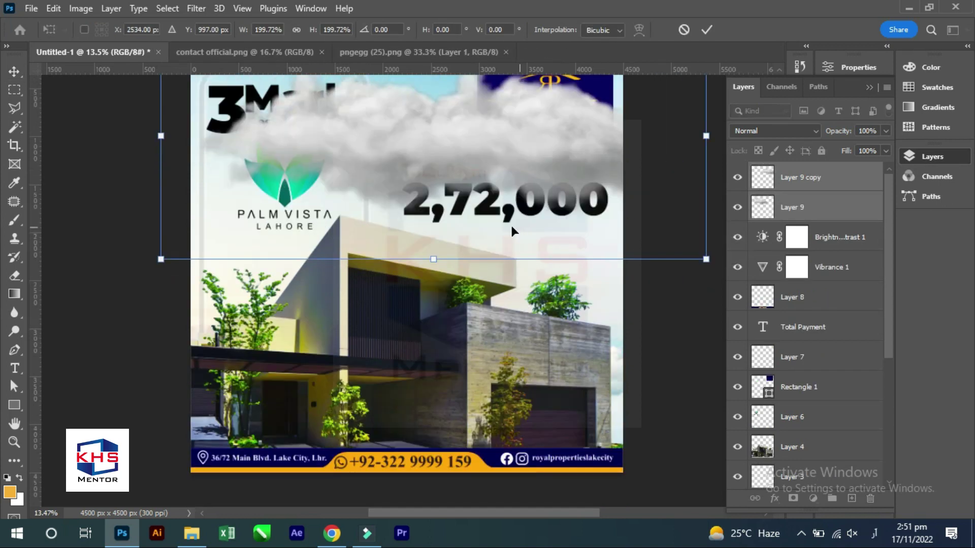
pyautogui.moveTo(161, 260); pyautogui.dragTo(90, 291)
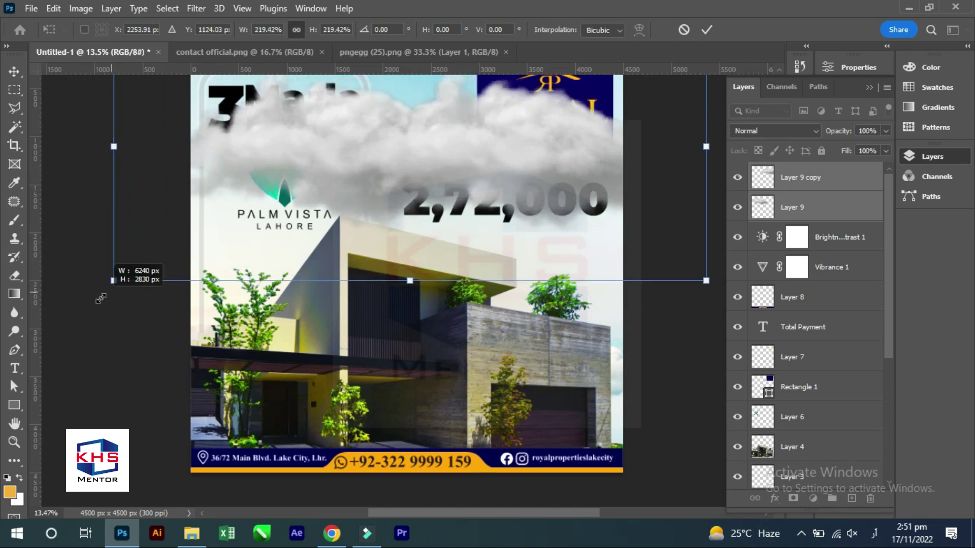
pyautogui.moveTo(435, 148)
pyautogui.mouseDown()
pyautogui.moveTo(448, 274)
pyautogui.moveTo(432, 188)
pyautogui.mouseUp()
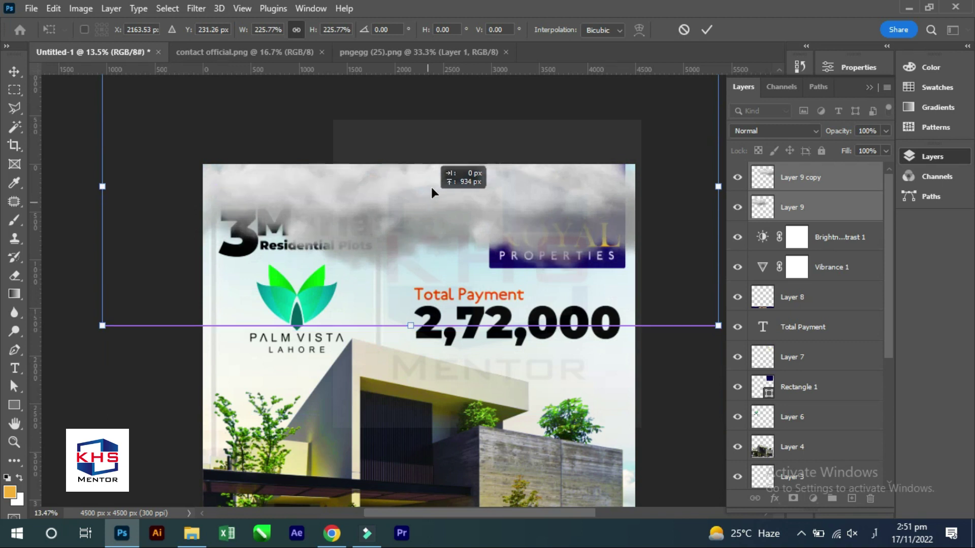
pyautogui.hotkey('ctrl', '-')
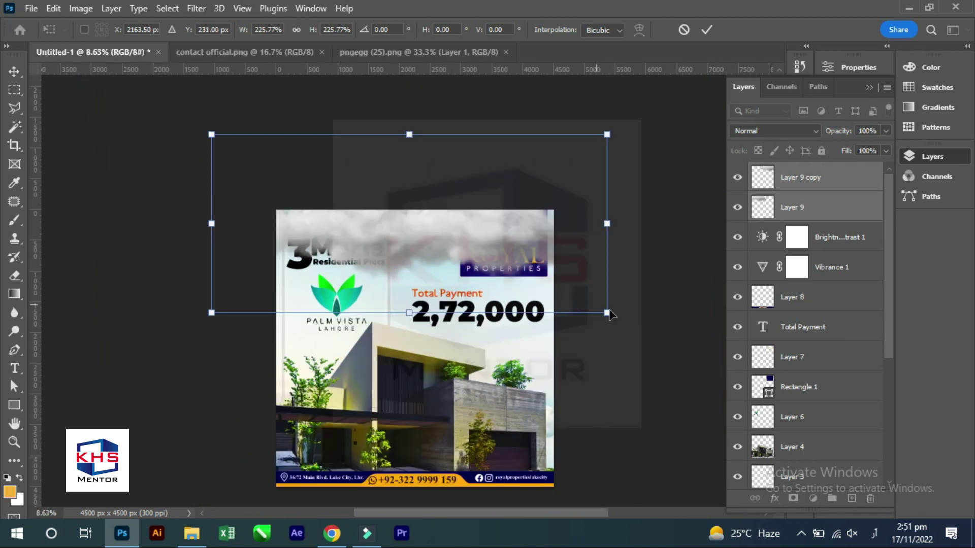
pyautogui.moveTo(609, 313); pyautogui.dragTo(633, 324)
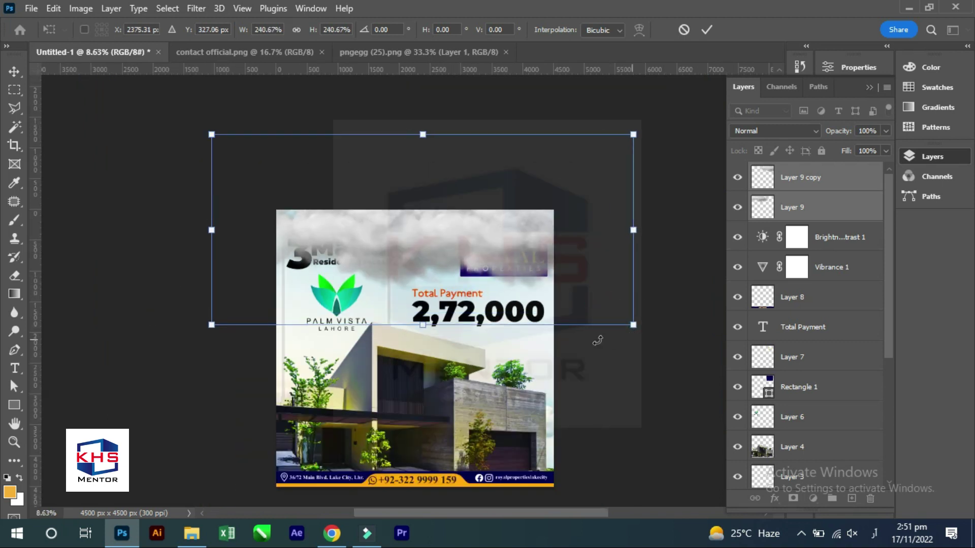
pyautogui.press('Return')
pyautogui.hotkey('ctrl', 'e')
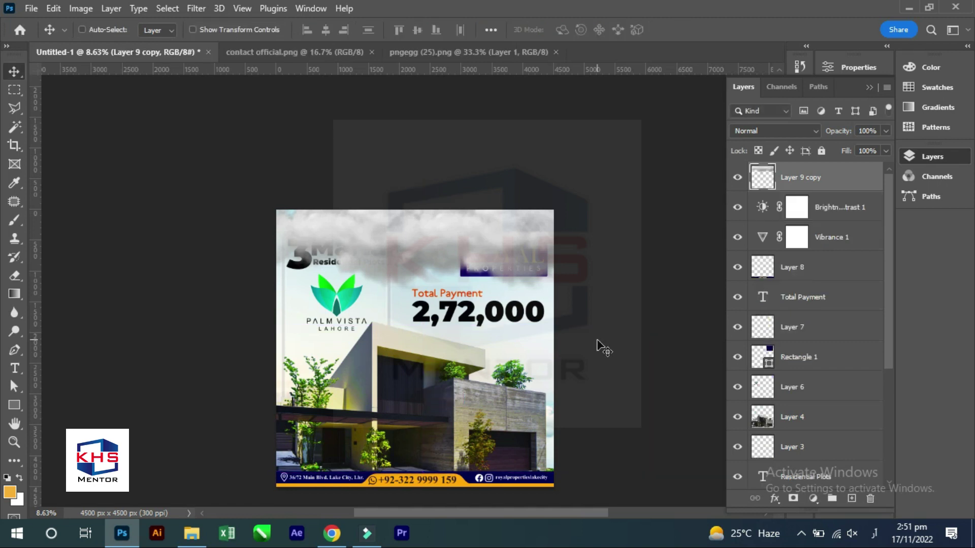
pyautogui.hotkey('ctrl', 'shift', '[')
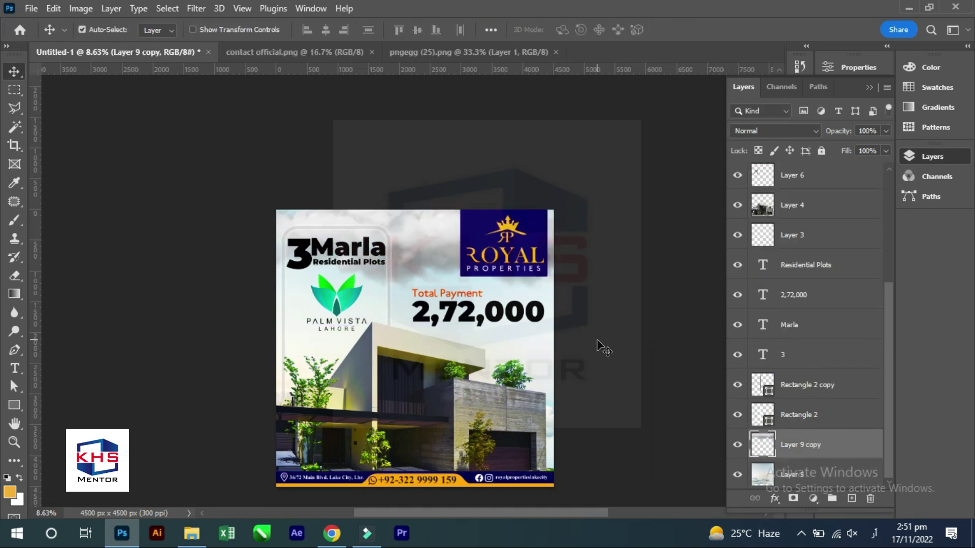
# Set the Layer 9 copy cloud layer to about 78% opacity, then deselect it.
pyautogui.press('4')
pyautogui.press('6')
pyautogui.press('7')
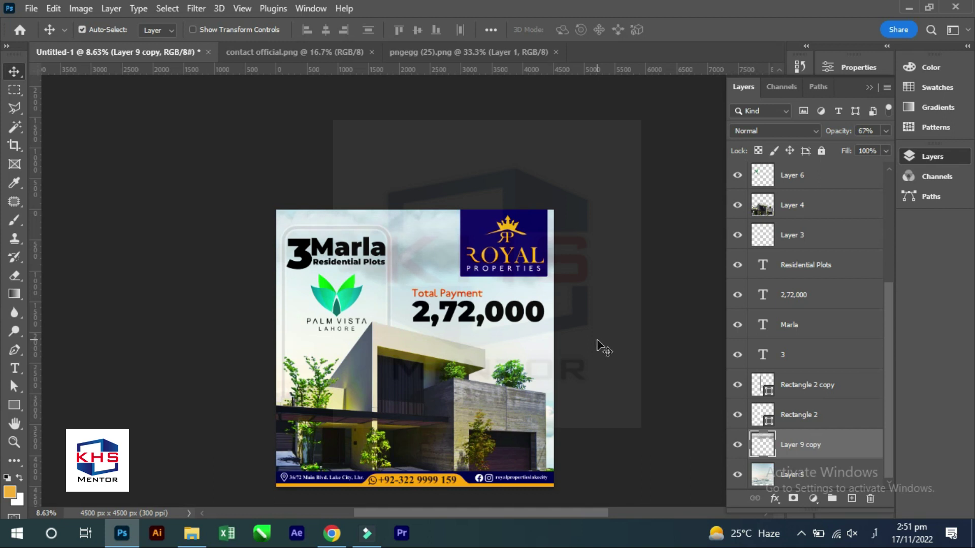
pyautogui.scroll(2, 597, 340)
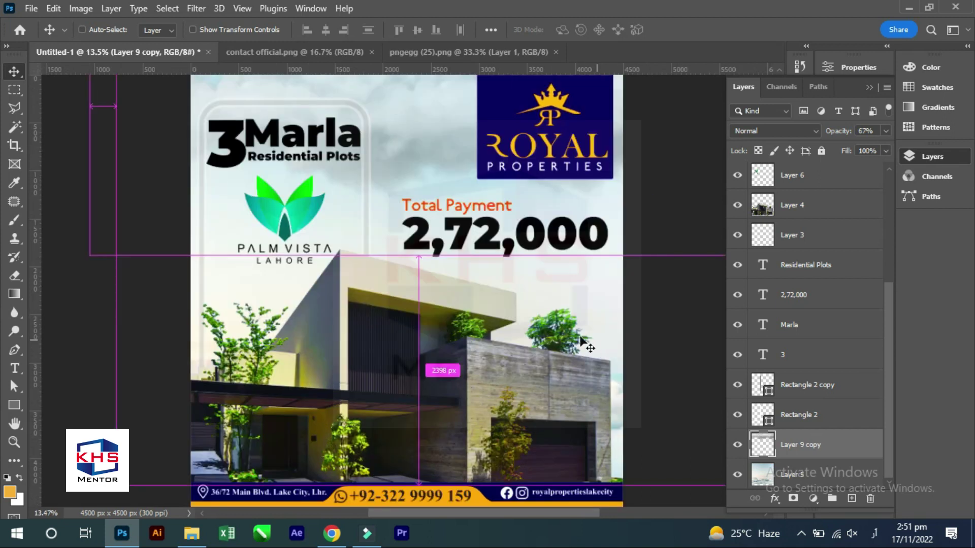
pyautogui.press('ctrl')
pyautogui.write('78')
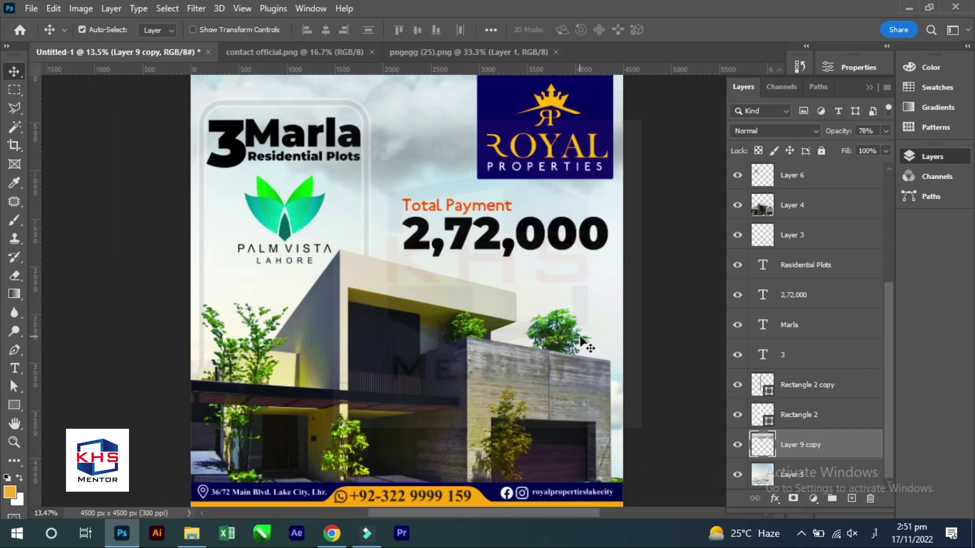
pyautogui.click(654, 178)
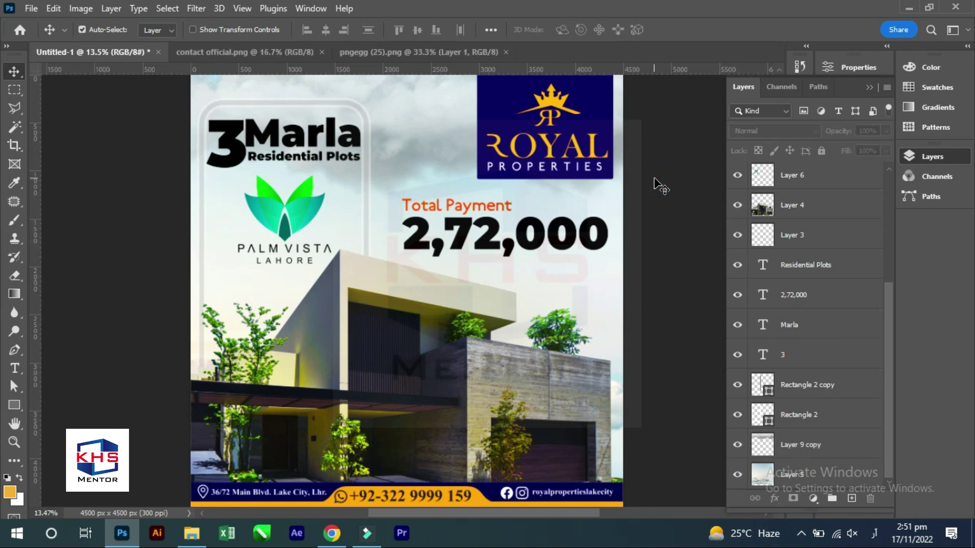
# Round the corners of the navy Rectangle 1 logo box and stretch its top past the poster edge.
pyautogui.click(612, 99)
pyautogui.press('u')
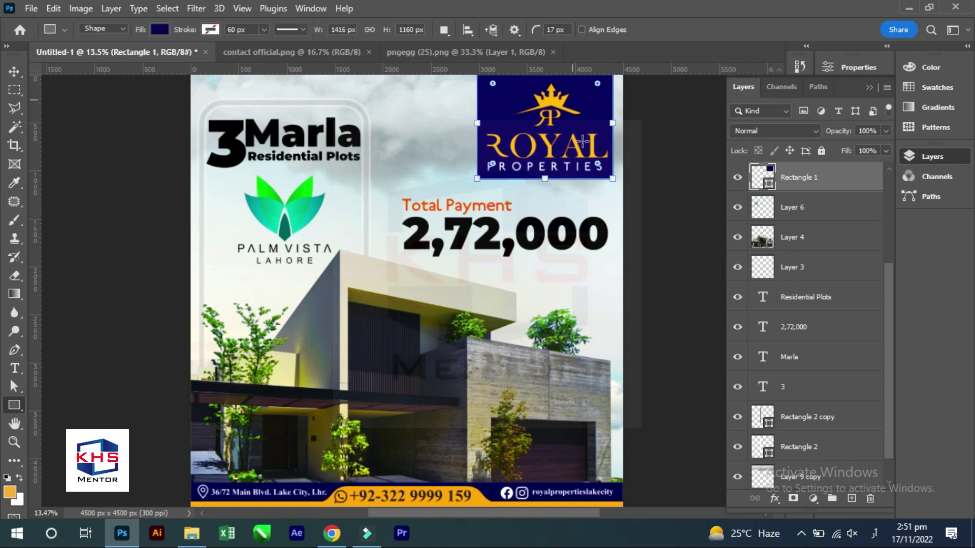
pyautogui.moveTo(598, 165); pyautogui.dragTo(591, 162)
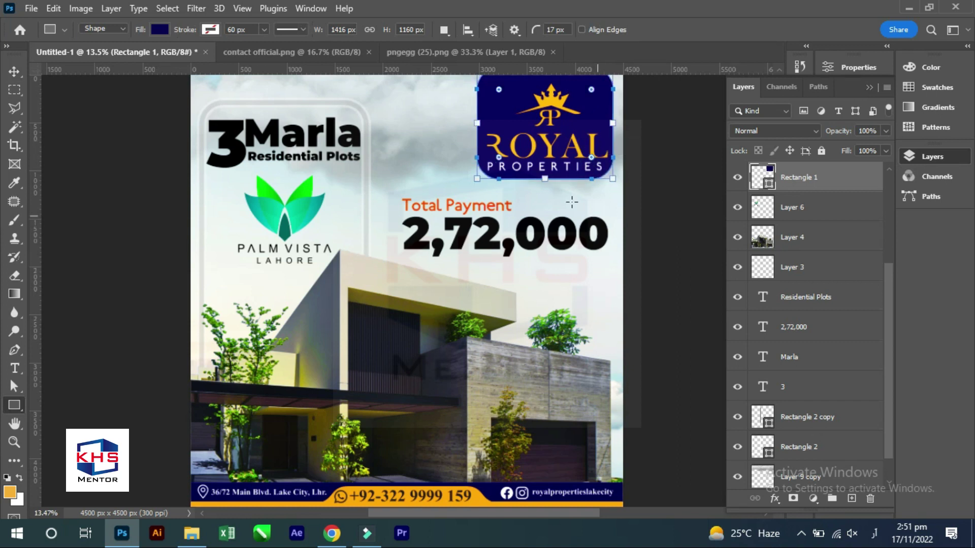
pyautogui.scroll(3, 538, 233)
pyautogui.moveTo(545, 168); pyautogui.dragTo(552, 143)
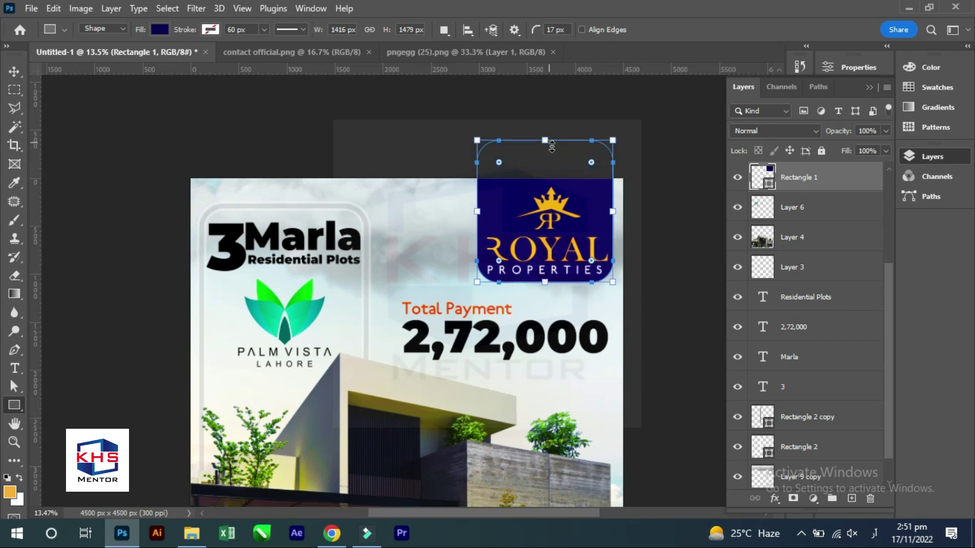
pyautogui.press('v')
pyautogui.click(646, 170)
pyautogui.scroll(-3, 648, 173)
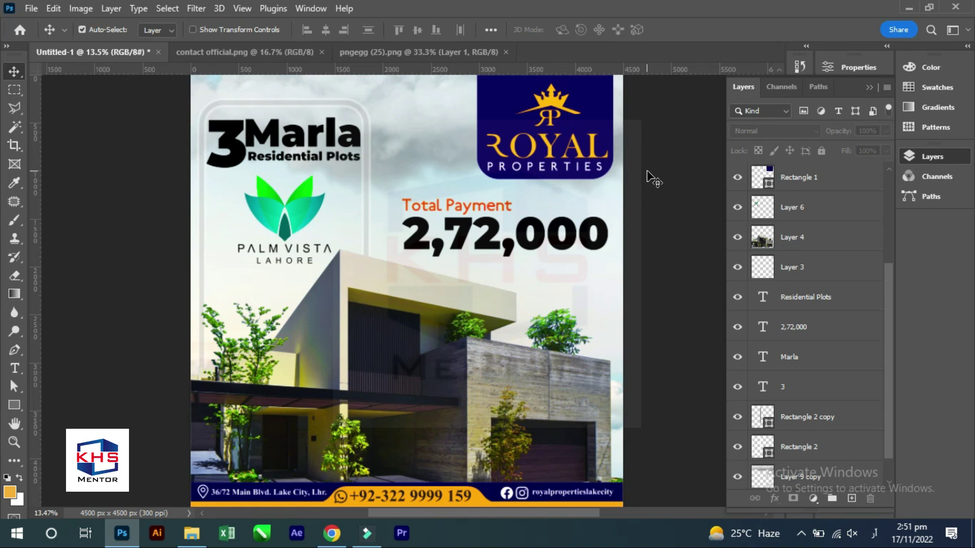
# Show the poster in full-screen mode with rulers hidden, fitted to the screen.
pyautogui.press('f')
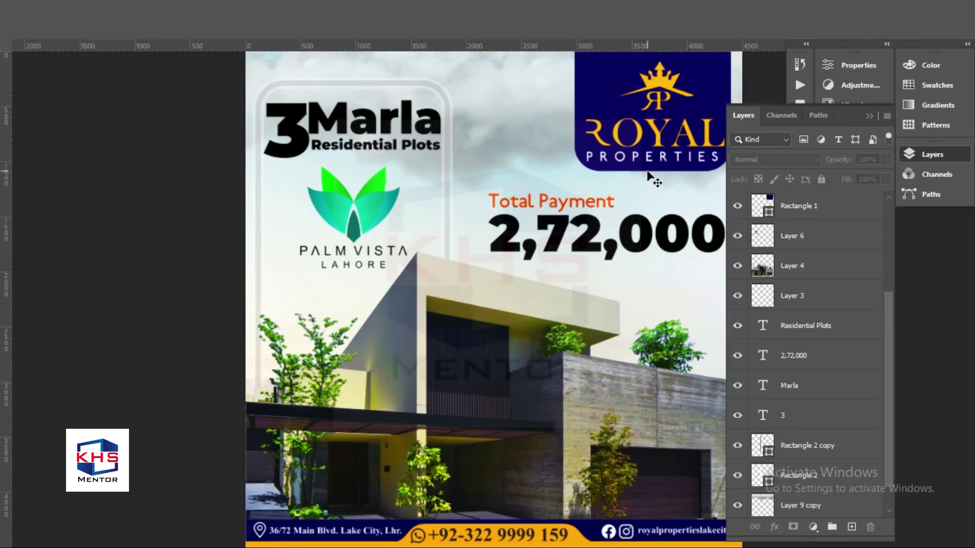
pyautogui.press('f')
pyautogui.click(909, 216)
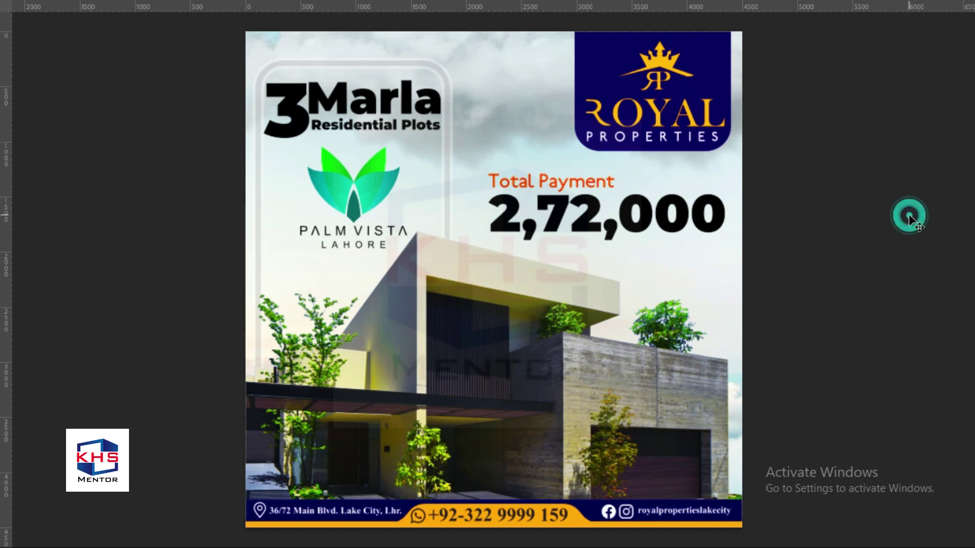
pyautogui.hotkey('ctrl', 'r')
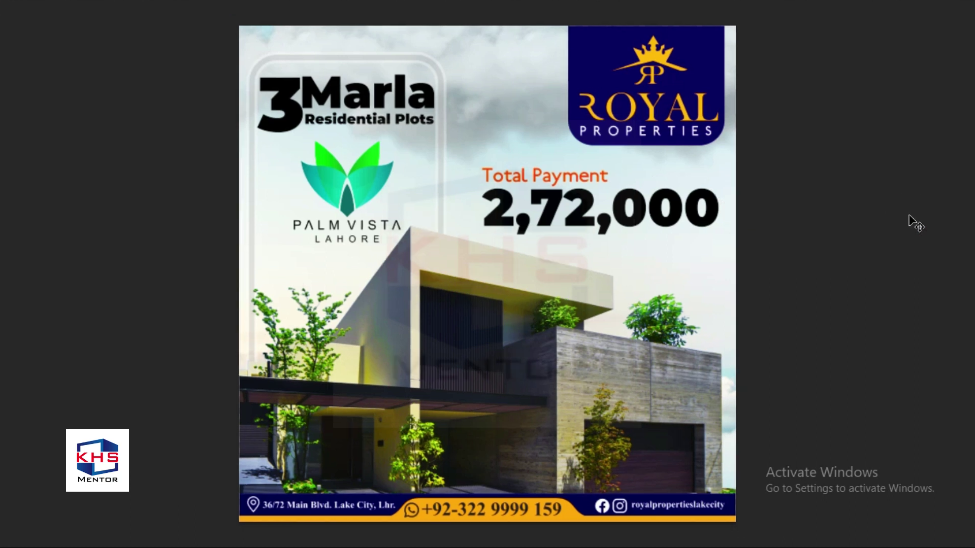
pyautogui.hotkey('ctrl', '0')
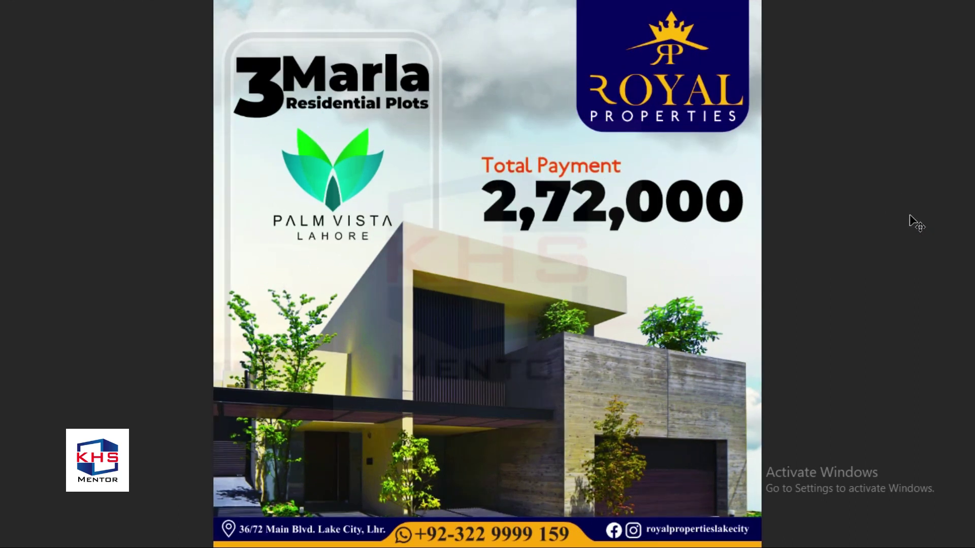